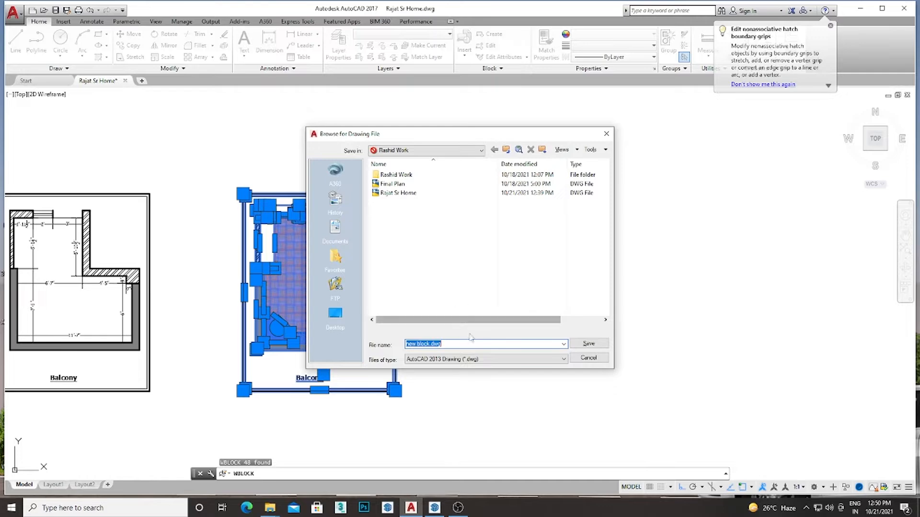
# Write the selected balcony plan out as a separate DWG, named like the existing home drawing with 2 appended
pyautogui.click(388, 193)
pyautogui.doubleClick(447, 344)
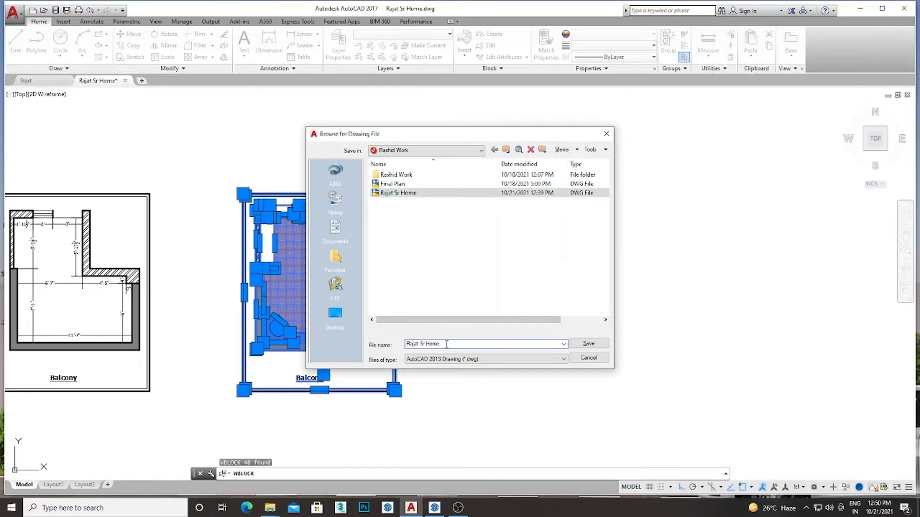
pyautogui.press('Return')
pyautogui.click(462, 342)
# Switch to SketchUp, import the newly saved balcony DWG and lock the imported plan component
pyautogui.click(434, 508)
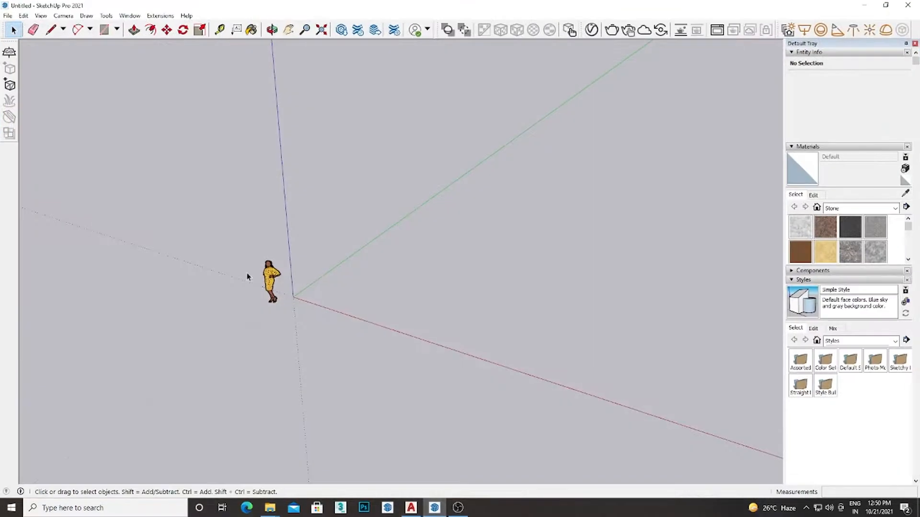
pyautogui.click(8, 15)
pyautogui.click(19, 184)
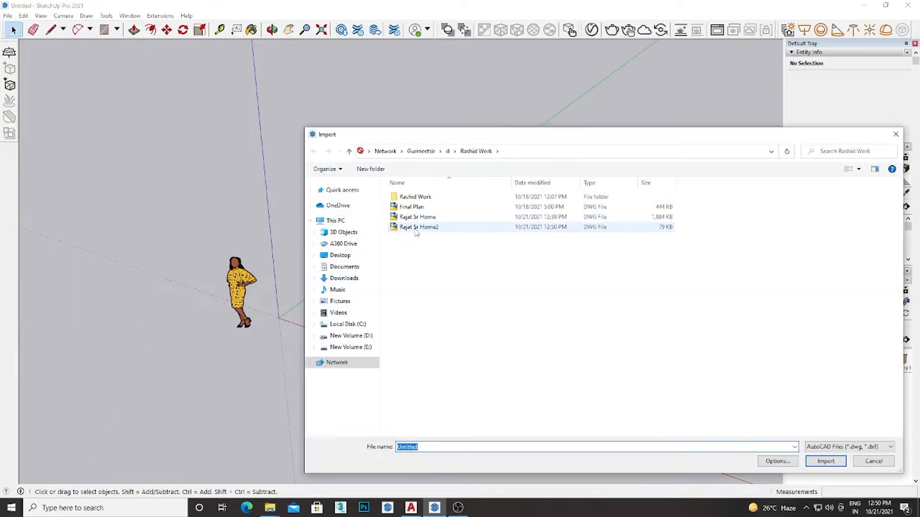
pyautogui.click(836, 464)
pyautogui.click(510, 325)
pyautogui.scroll(2, 501, 325)
pyautogui.scroll(-2, 366, 245)
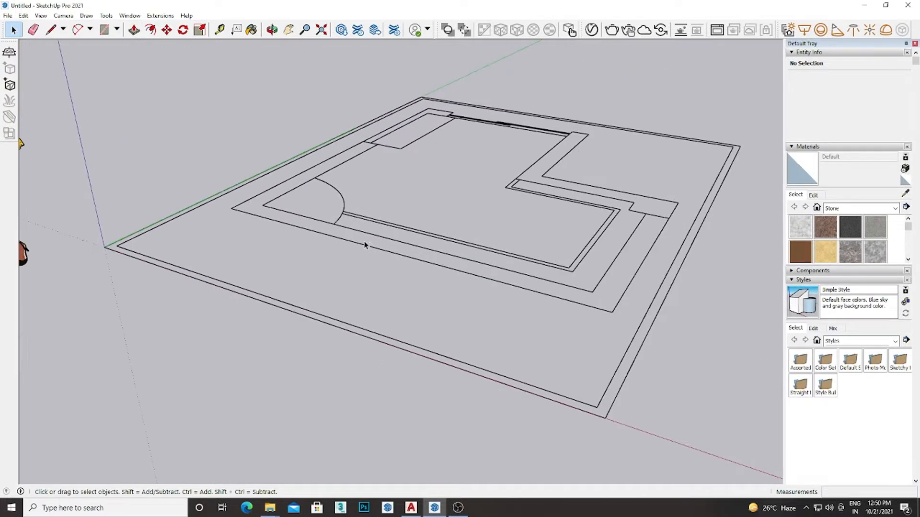
pyautogui.rightClick(358, 243)
pyautogui.click(397, 267)
# Trace the wall footprints on both sides of the doorway with rectangles, including a 5' 9" by 9" section
pyautogui.moveTo(396, 267); pyautogui.dragTo(384, 309, button='middle')
pyautogui.keyDown('shift'); pyautogui.moveTo(372, 182); pyautogui.dragTo(346, 245, button='middle'); pyautogui.keyUp('shift')
pyautogui.scroll(4, 346, 245)
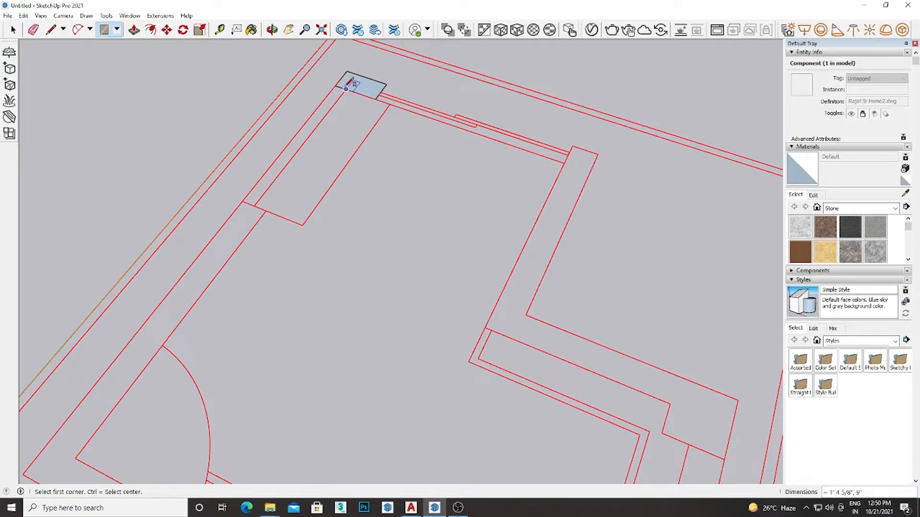
pyautogui.click(254, 206)
pyautogui.scroll(-4, 303, 277)
pyautogui.scroll(3, 563, 133)
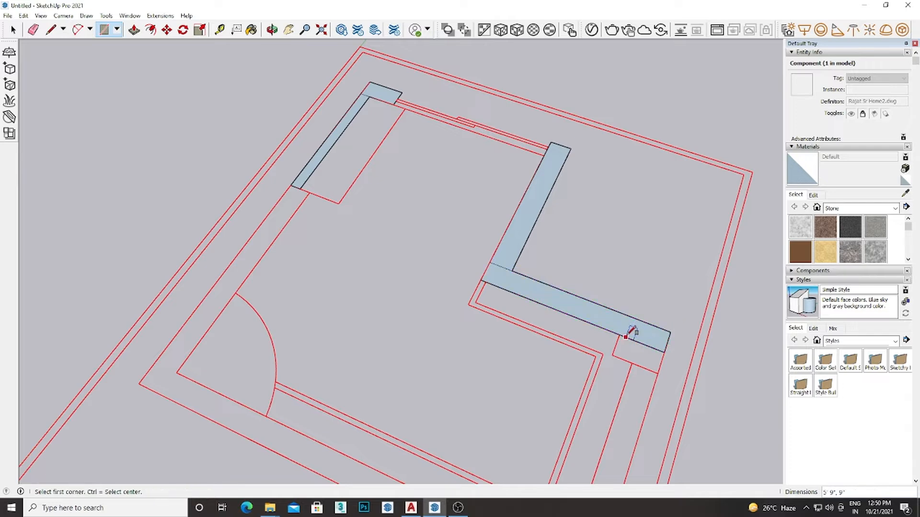
pyautogui.click(655, 369)
pyautogui.scroll(-4, 637, 345)
pyautogui.scroll(4, 479, 236)
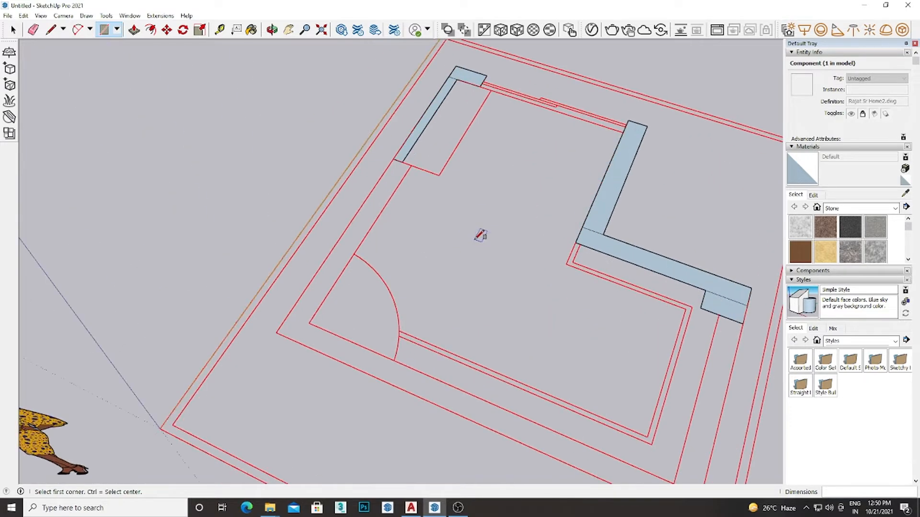
# Erase the dividing edges between adjoining rectangles so each wall footprint becomes one continuous face
pyautogui.press('e')
pyautogui.scroll(4, 605, 232)
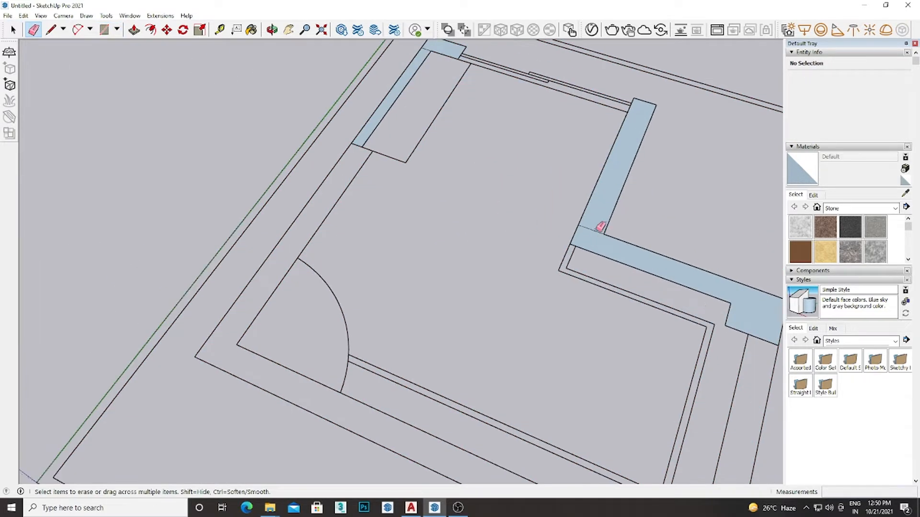
pyautogui.scroll(-4, 587, 228)
pyautogui.scroll(4, 448, 87)
pyautogui.scroll(-6, 466, 85)
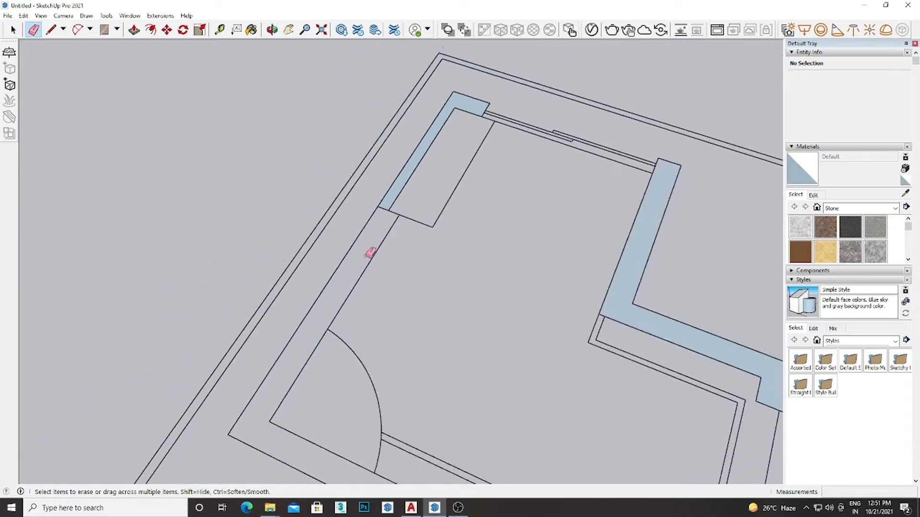
# Extrude the L-shaped wall footprint 10' and raise the other wall footprint to the same height
pyautogui.press('p')
pyautogui.scroll(1, 559, 218)
pyautogui.click(529, 206)
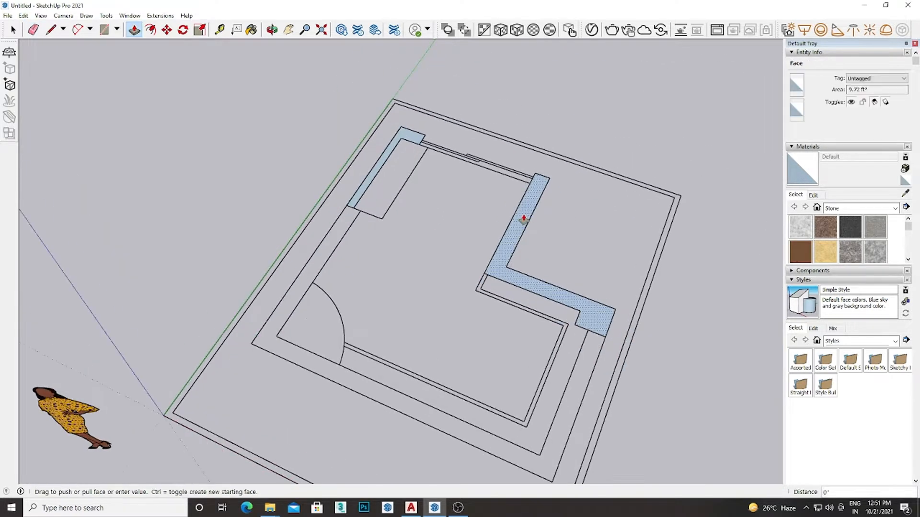
pyautogui.write("10'")
pyautogui.press('Return')
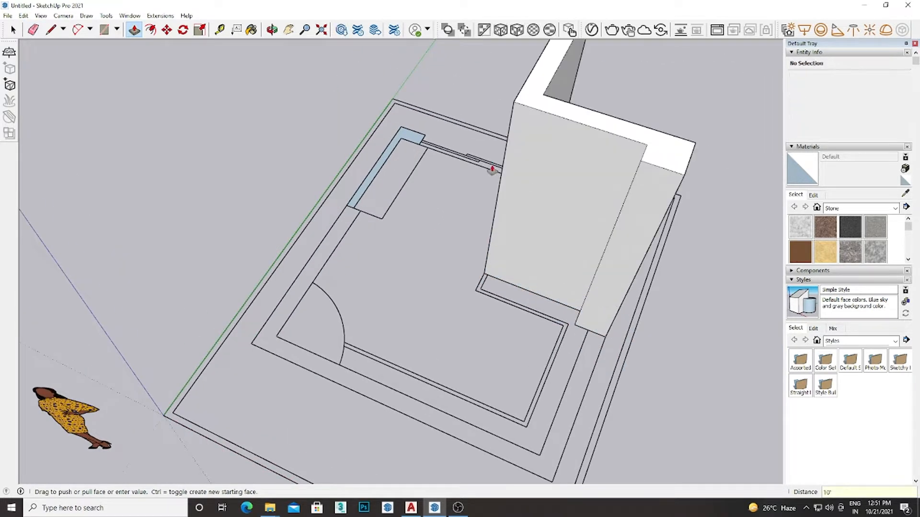
pyautogui.click(415, 137)
pyautogui.click(520, 104)
# Copy the 9" bottom edge of the doorway jamb straight up to the opening's head height
pyautogui.moveTo(452, 211); pyautogui.dragTo(452, 277, button='middle')
pyautogui.scroll(6, 392, 231)
pyautogui.press('space')
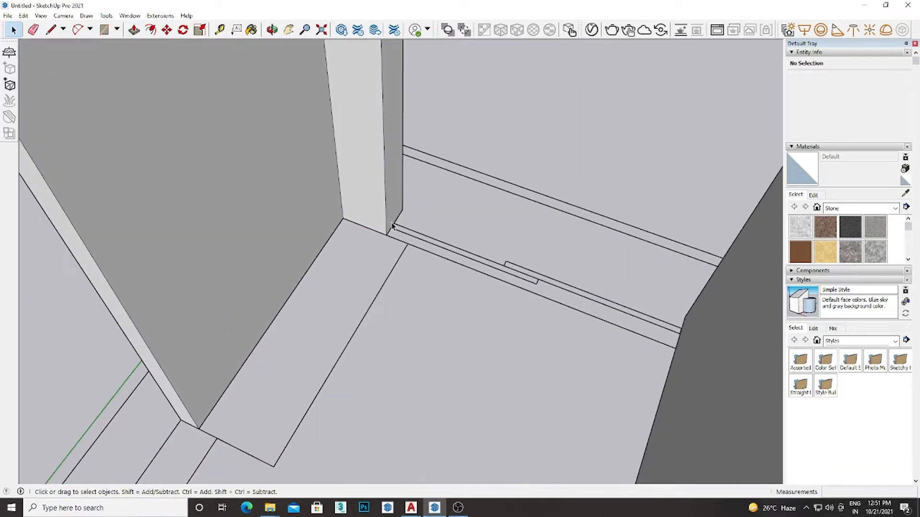
pyautogui.click(391, 230)
pyautogui.click(391, 231)
pyautogui.scroll(-2, 391, 231)
pyautogui.click(388, 233)
pyautogui.press('ctrl')
pyautogui.scroll(-3, 388, 232)
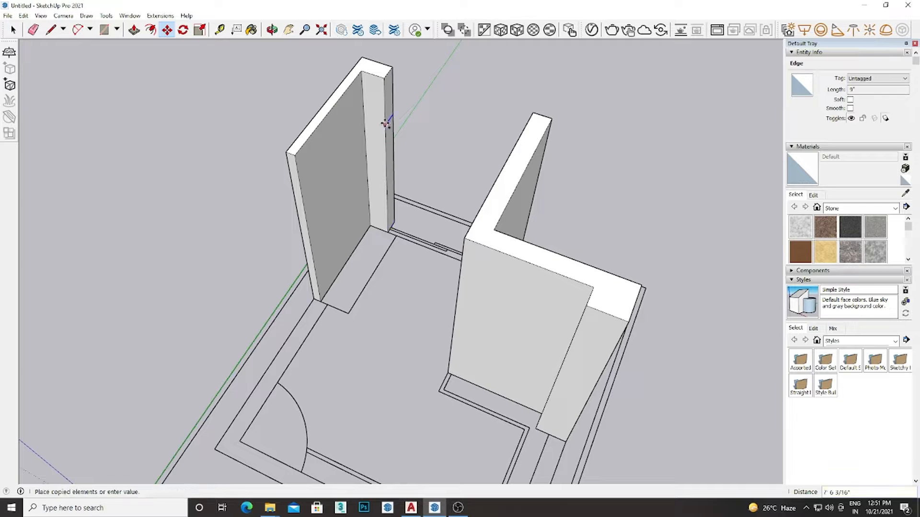
# Extrude the jamb face above the copied edge across to the opposite wall to form the lintel
pyautogui.press('p')
pyautogui.click(390, 87)
pyautogui.click(546, 119)
pyautogui.scroll(-3, 273, 273)
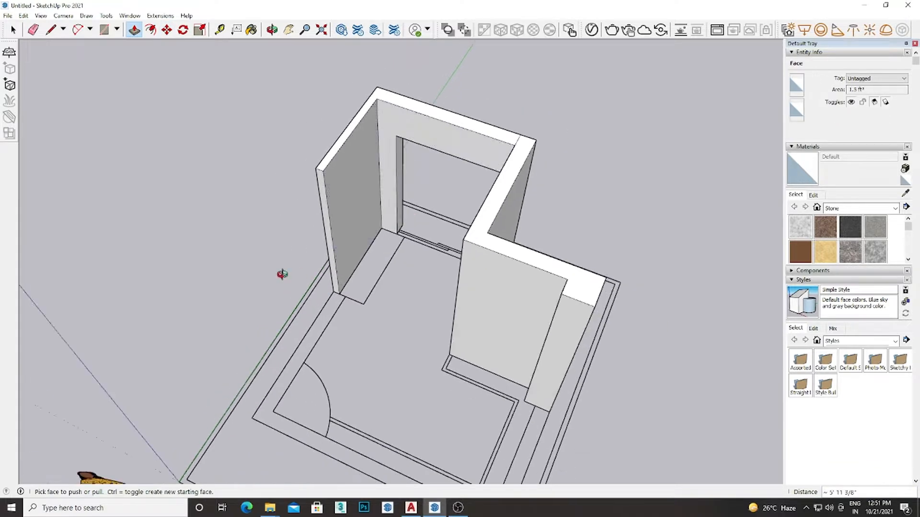
# Select all of the extruded wall geometry and make it a group
pyautogui.scroll(2, 287, 320)
pyautogui.moveTo(287, 320); pyautogui.dragTo(384, 211, button='middle')
pyautogui.scroll(-2, 617, 318)
pyautogui.scroll(3, 593, 394)
pyautogui.scroll(-3, 593, 394)
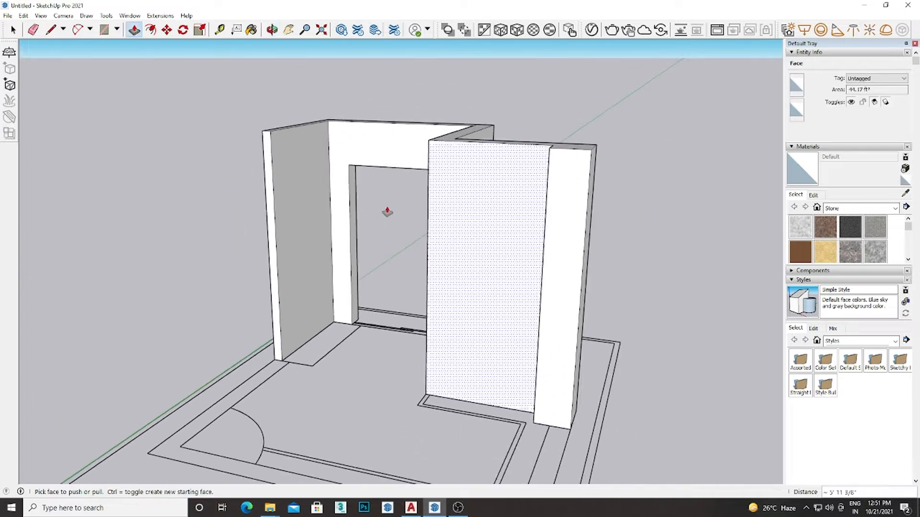
pyautogui.scroll(4, 382, 259)
pyautogui.press('space')
pyautogui.scroll(-4, 382, 260)
pyautogui.moveTo(197, 84); pyautogui.dragTo(649, 447)
pyautogui.rightClick(501, 237)
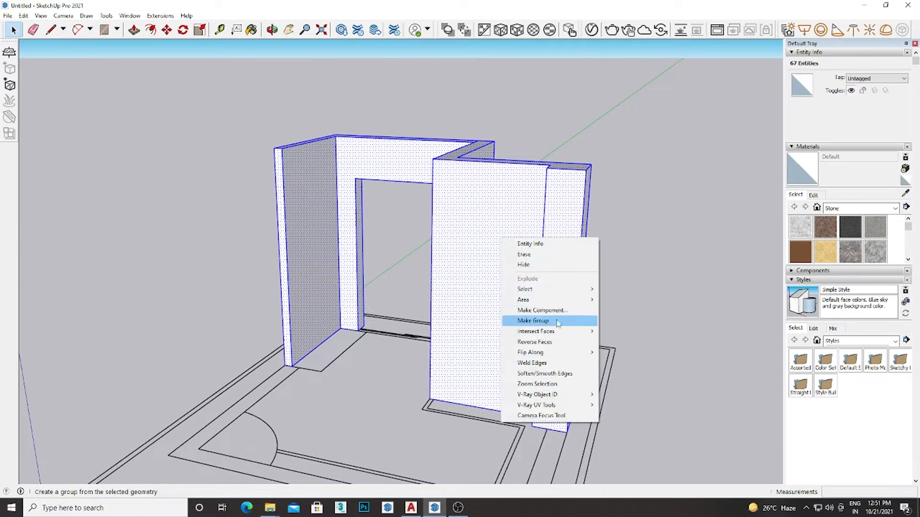
pyautogui.click(538, 321)
# Inside the wall group, paint the doorway's free-standing jamb and head faces with Granite Dark Gray
pyautogui.scroll(6, 460, 290)
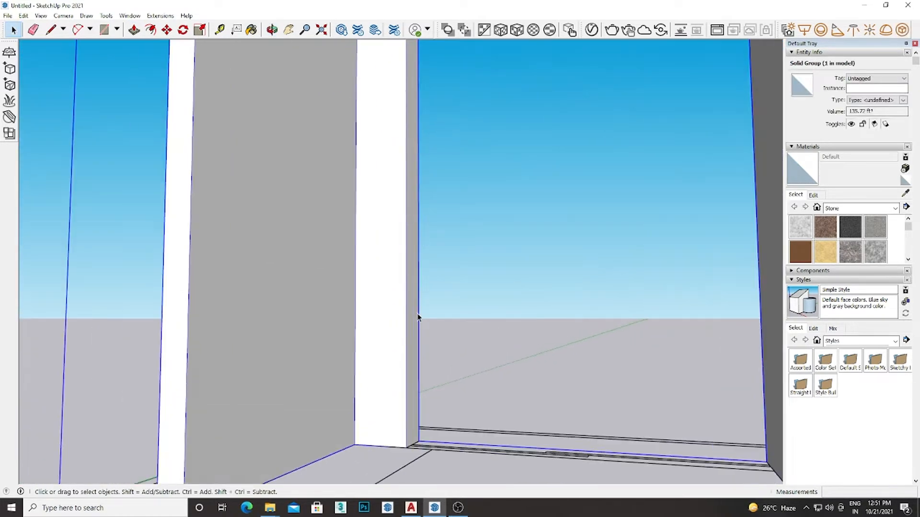
pyautogui.moveTo(419, 318); pyautogui.dragTo(392, 329, button='middle')
pyautogui.scroll(-3, 392, 329)
pyautogui.press('space')
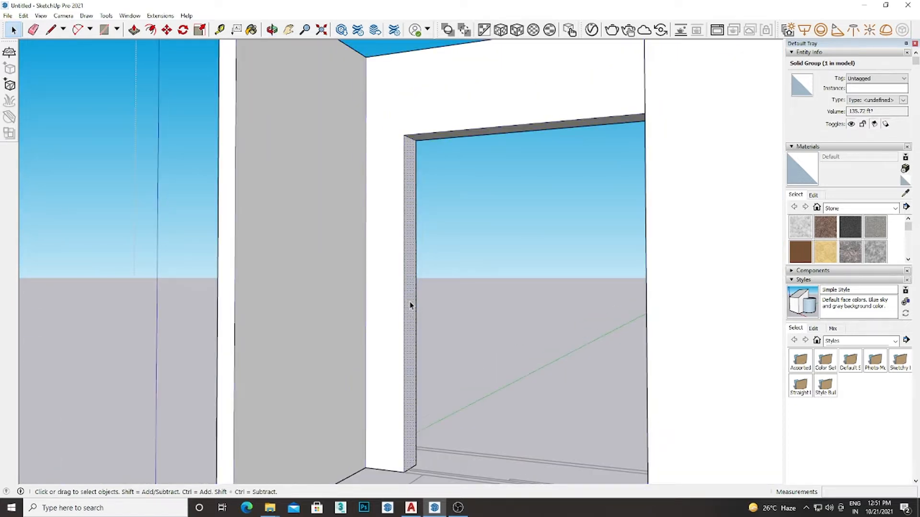
pyautogui.scroll(2, 406, 291)
pyautogui.click(408, 290)
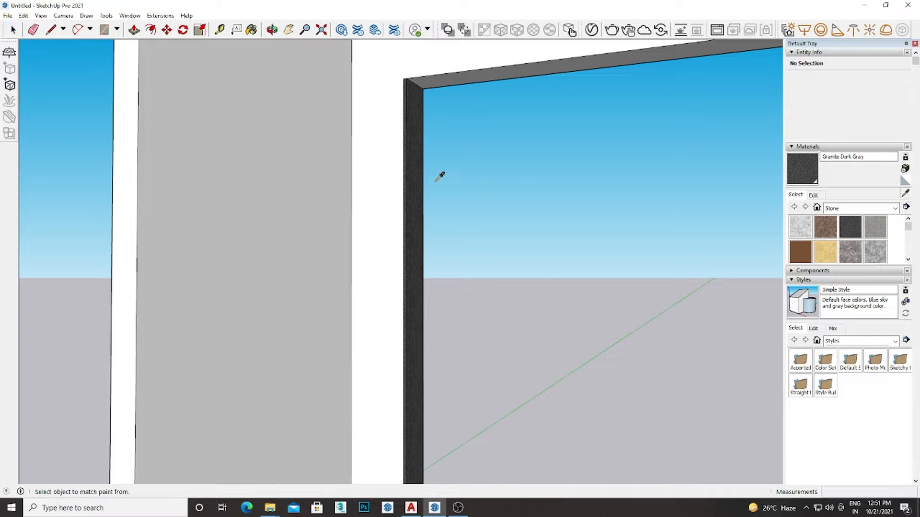
pyautogui.scroll(-3, 439, 82)
# Mark off the missing jamb strip on the long side wall with a vertical edge and paint it Granite Dark Gray
pyautogui.moveTo(400, 166)
pyautogui.mouseDown(button='middle')
pyautogui.moveTo(529, 172)
pyautogui.moveTo(518, 86)
pyautogui.mouseUp(button='middle')
pyautogui.press('l')
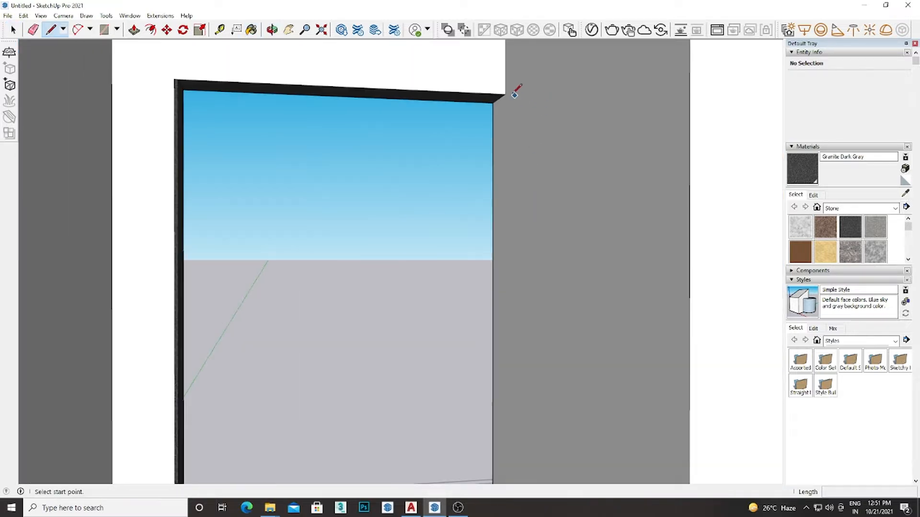
pyautogui.click(507, 111)
pyautogui.press('space')
pyautogui.scroll(2, 513, 295)
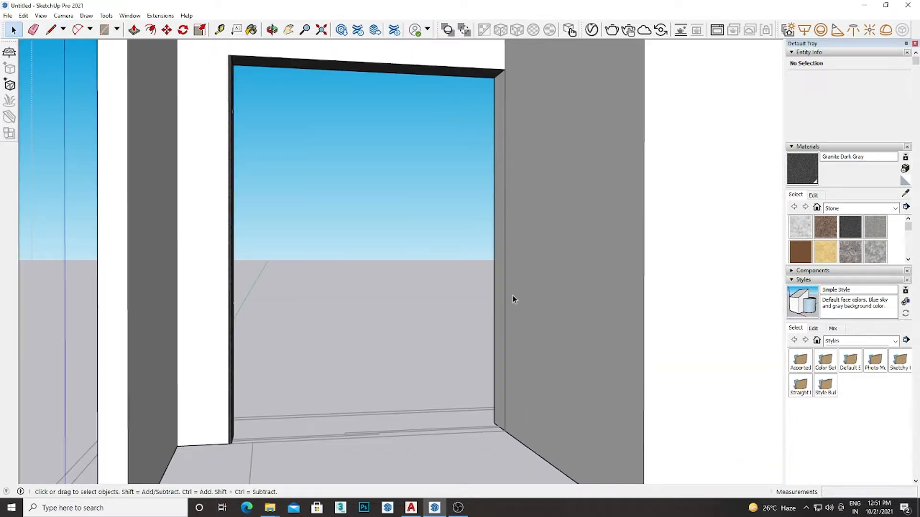
pyautogui.press('b')
pyautogui.click(502, 283)
# Extrude the granite faces lining the doorway's jamb and head by 3/4"
pyautogui.scroll(3, 501, 284)
pyautogui.press('p')
pyautogui.click(498, 285)
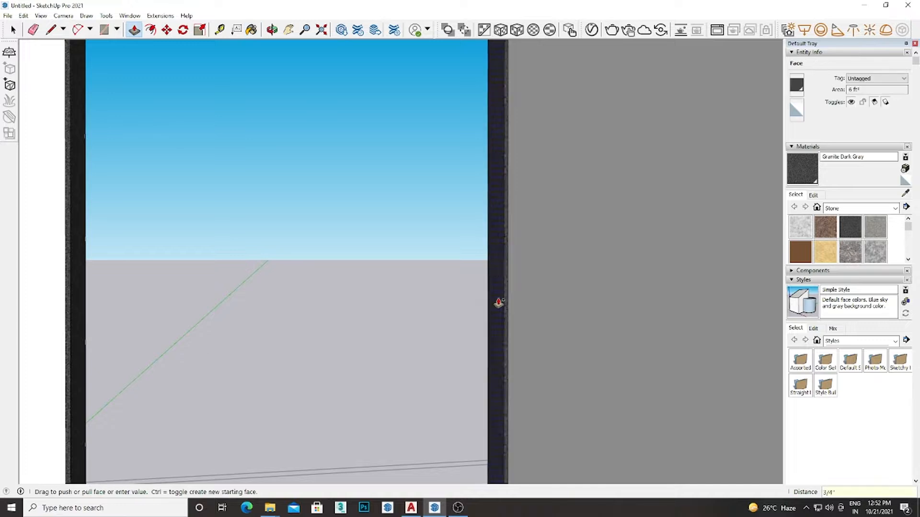
pyautogui.press('Return')
pyautogui.scroll(-4, 499, 302)
pyautogui.scroll(2, 439, 109)
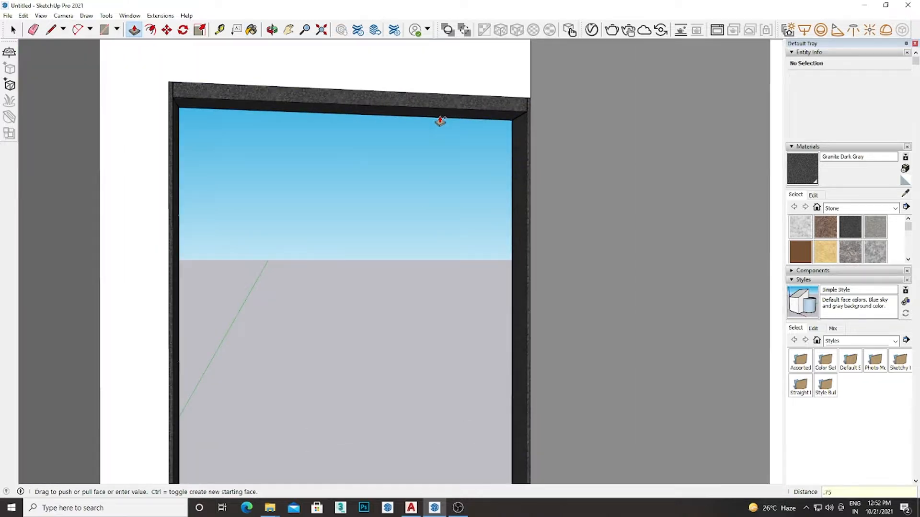
pyautogui.press('Return')
# Adjust the granite lining's front faces at both upper corners of the doorway with Push/Pull
pyautogui.scroll(3, 572, 108)
pyautogui.click(504, 117)
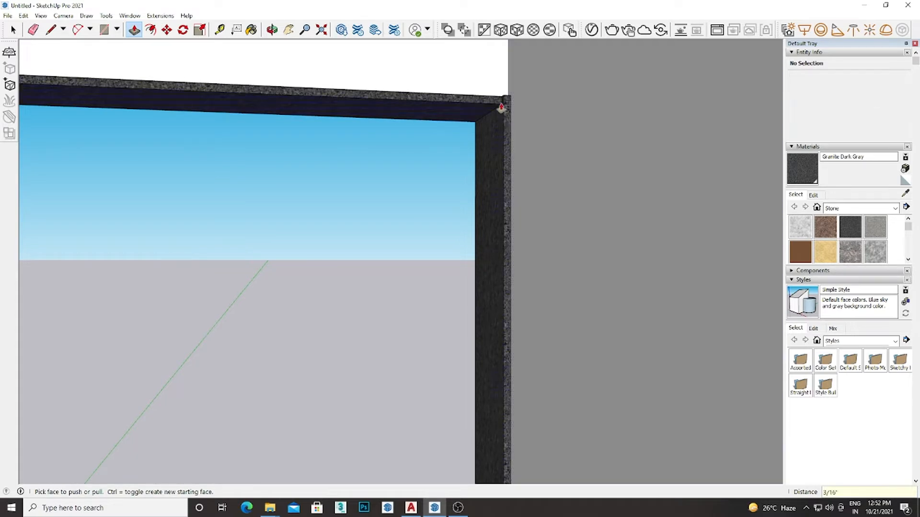
pyautogui.click(503, 111)
pyautogui.scroll(-3, 505, 132)
pyautogui.keyDown('shift'); pyautogui.moveTo(450, 219); pyautogui.dragTo(602, 211, button='middle'); pyautogui.keyUp('shift')
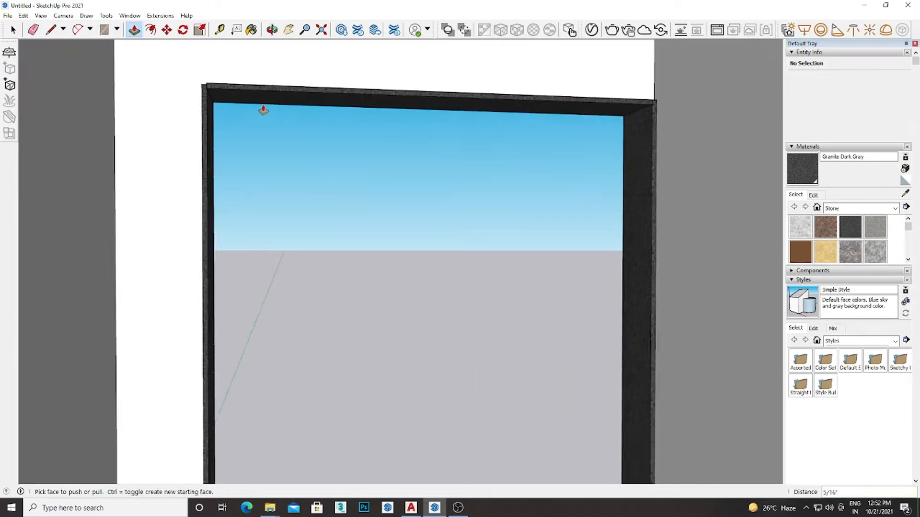
pyautogui.scroll(4, 203, 91)
pyautogui.doubleClick(197, 102)
pyautogui.scroll(-5, 349, 91)
pyautogui.moveTo(350, 96); pyautogui.dragTo(357, 195, button='middle')
pyautogui.scroll(-4, 358, 195)
pyautogui.press('space')
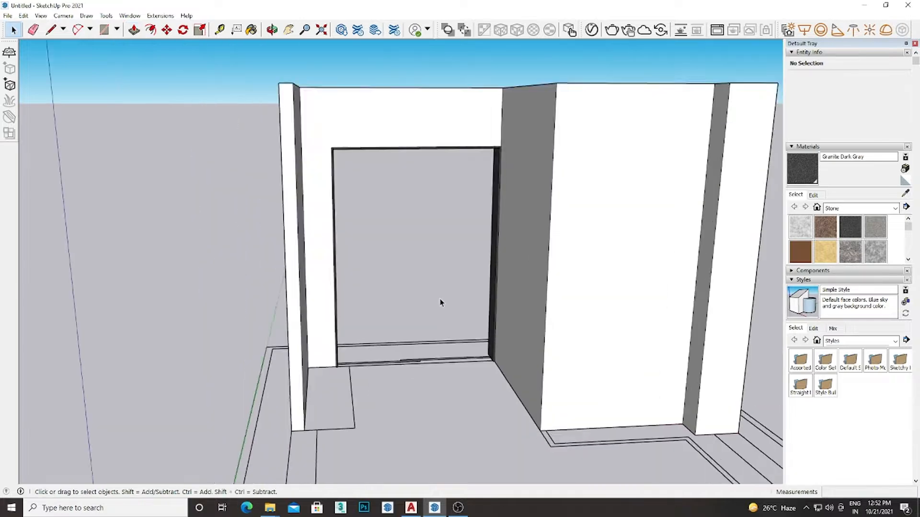
# Draw a floor rectangle on the underside of the walls, spanning from the rear wall corner to the opposite wall end
pyautogui.scroll(-3, 441, 304)
pyautogui.moveTo(439, 304); pyautogui.dragTo(267, 314, button='middle')
pyautogui.moveTo(278, 230); pyautogui.dragTo(336, 283, button='middle')
pyautogui.scroll(-2, 321, 314)
pyautogui.scroll(-2, 336, 288)
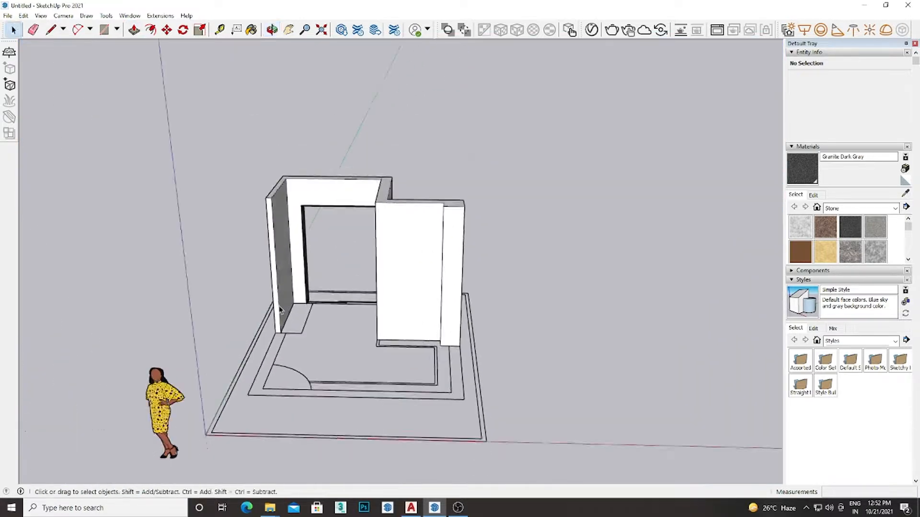
pyautogui.moveTo(311, 446); pyautogui.dragTo(302, 285, button='middle')
pyautogui.press('r')
pyautogui.scroll(2, 241, 472)
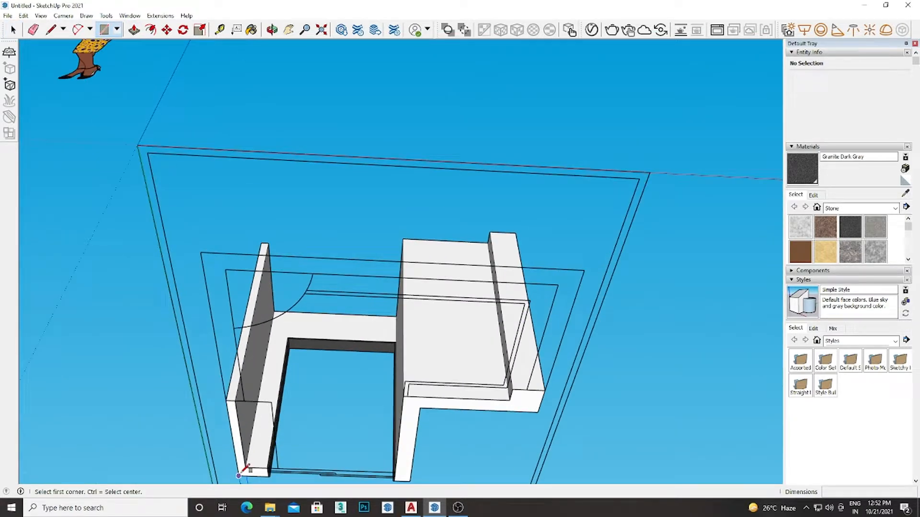
pyautogui.click(556, 395)
# Select the floor face together with its bounding edges and make them a group
pyautogui.press('space')
pyautogui.rightClick(378, 409)
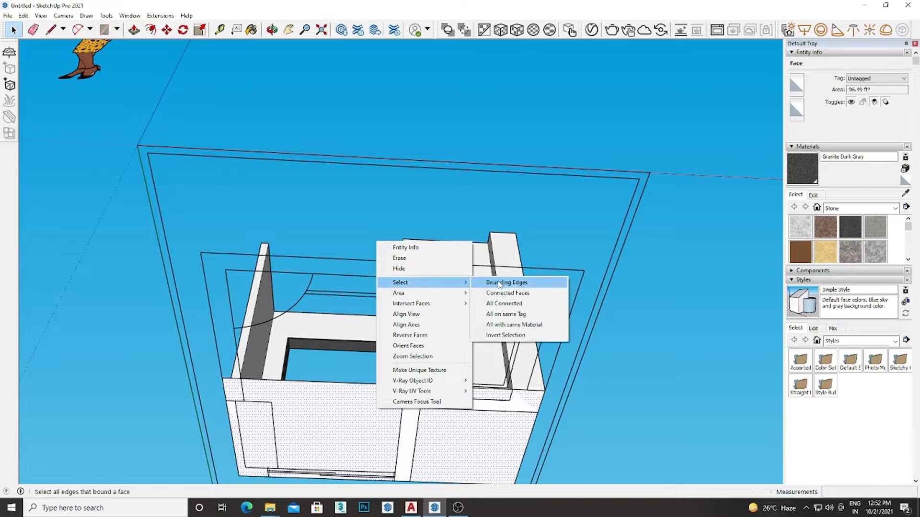
pyautogui.click(498, 283)
pyautogui.rightClick(343, 415)
pyautogui.click(374, 320)
# Inside the floor group, thicken the floor face to a 2" slab and extend its front side by 6' 9"
pyautogui.moveTo(384, 259); pyautogui.dragTo(468, 375, button='middle')
pyautogui.scroll(3, 349, 290)
pyautogui.moveTo(406, 311); pyautogui.dragTo(303, 440, button='middle')
pyautogui.press('p')
pyautogui.click(372, 222)
pyautogui.click(303, 443)
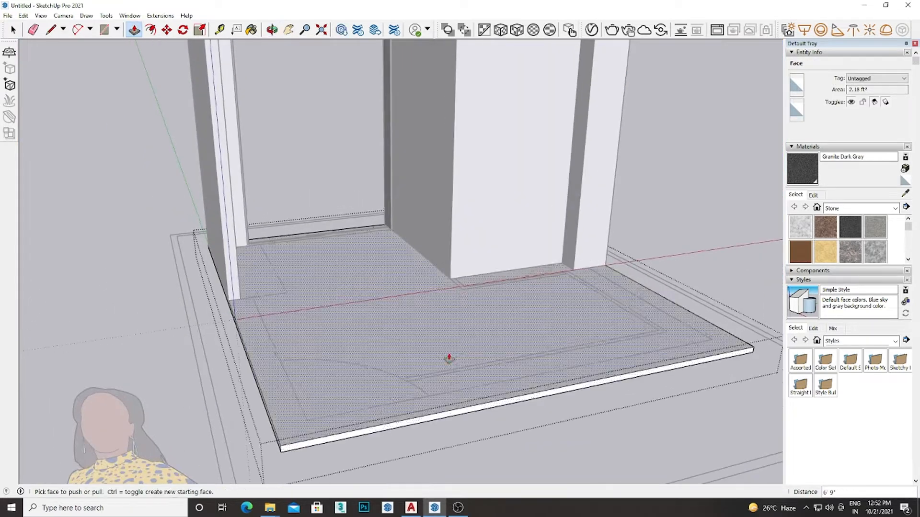
# Split the slab's side face with a 2" vertical edge at the pillar's corner and push the front portion in 9"
pyautogui.moveTo(450, 357); pyautogui.dragTo(345, 312, button='middle')
pyautogui.scroll(4, 626, 360)
pyautogui.press('l')
pyautogui.click(579, 357)
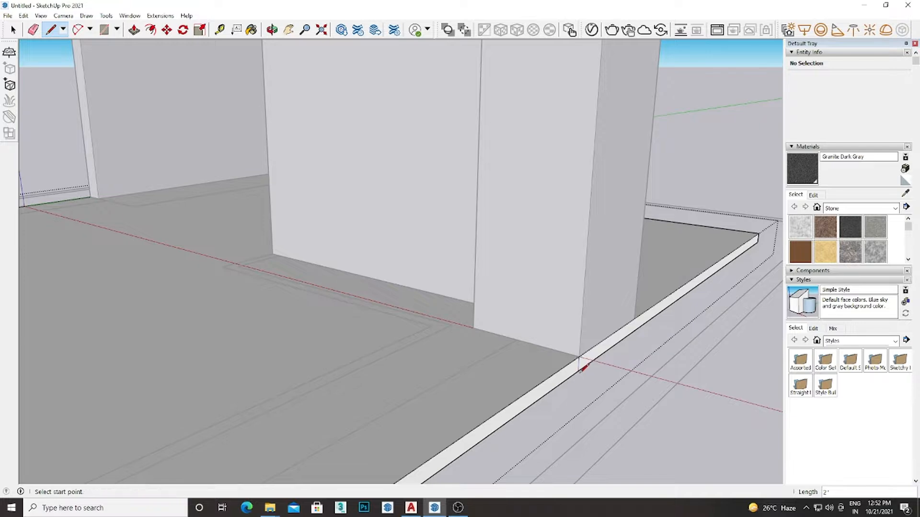
pyautogui.click(555, 378)
pyautogui.scroll(2, 521, 349)
pyautogui.click(517, 344)
pyautogui.scroll(-2, 503, 353)
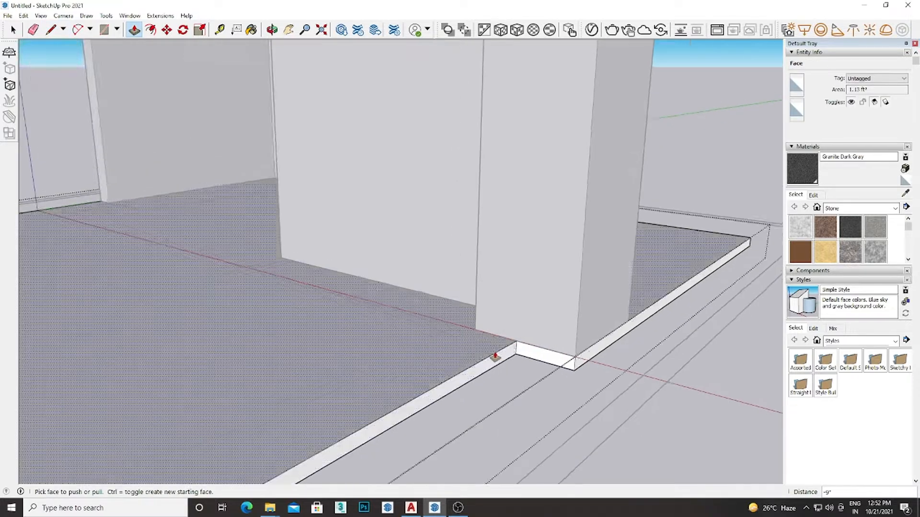
# Push the front portion of the slab's side face in by another 10" to the plan's inner wall line
pyautogui.moveTo(494, 355); pyautogui.dragTo(585, 282, button='middle')
pyautogui.click(583, 282)
pyautogui.click(547, 248)
pyautogui.moveTo(529, 252); pyautogui.dragTo(553, 295, button='middle')
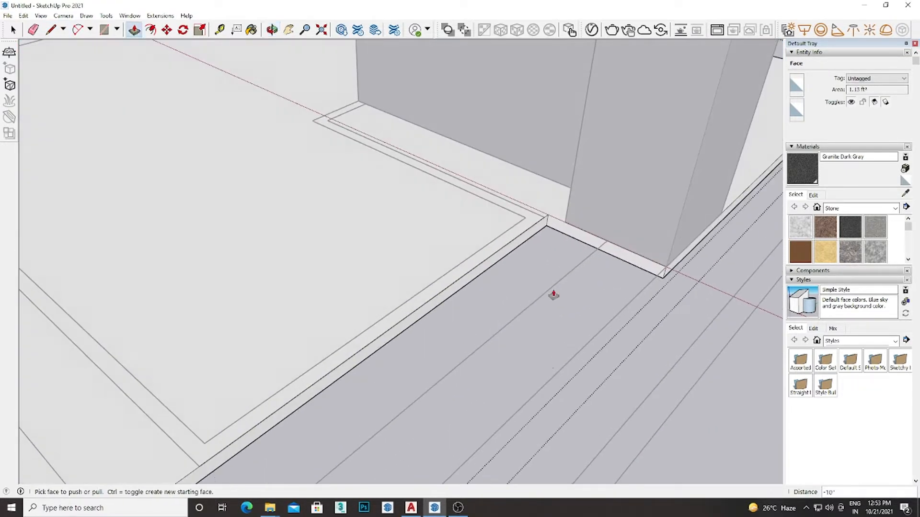
# Split the slab's recessed face with a vertical edge at the wall corner and push the narrow part in along the pillar
pyautogui.scroll(3, 555, 230)
pyautogui.moveTo(558, 232); pyautogui.dragTo(553, 263, button='middle')
pyautogui.scroll(3, 540, 222)
pyautogui.moveTo(566, 219); pyautogui.dragTo(599, 215, button='middle')
pyautogui.press('l')
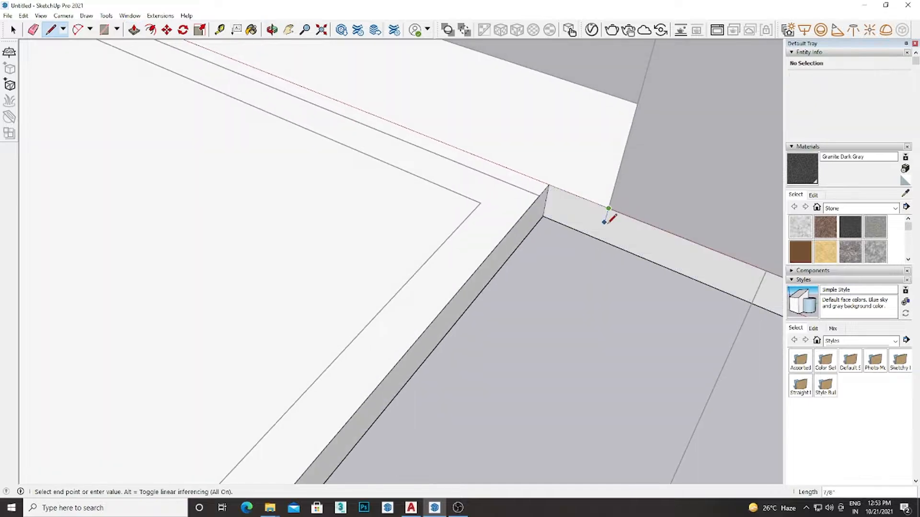
pyautogui.click(577, 230)
pyautogui.moveTo(616, 156); pyautogui.dragTo(685, 127, button='middle')
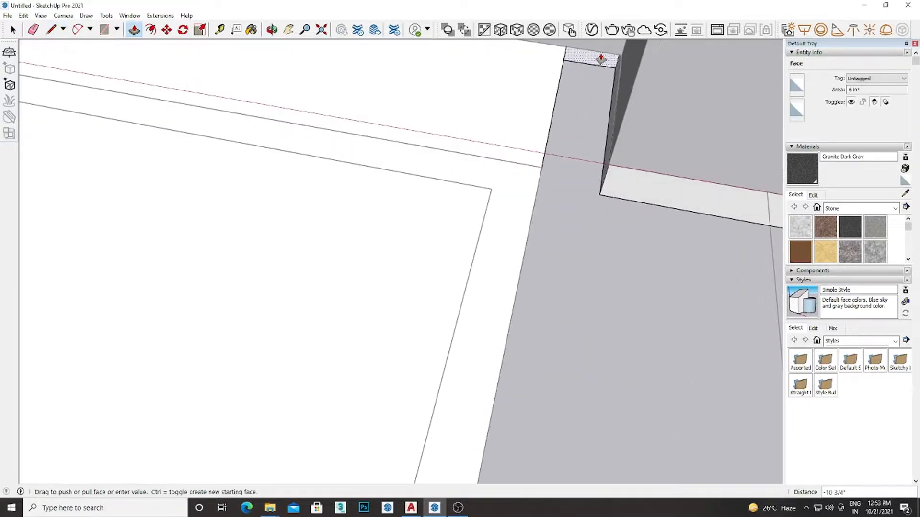
pyautogui.click(606, 50)
# Split the slab's side face at the plan line and push the strip beside the wall in by 4'
pyautogui.moveTo(618, 89); pyautogui.dragTo(595, 191, button='middle')
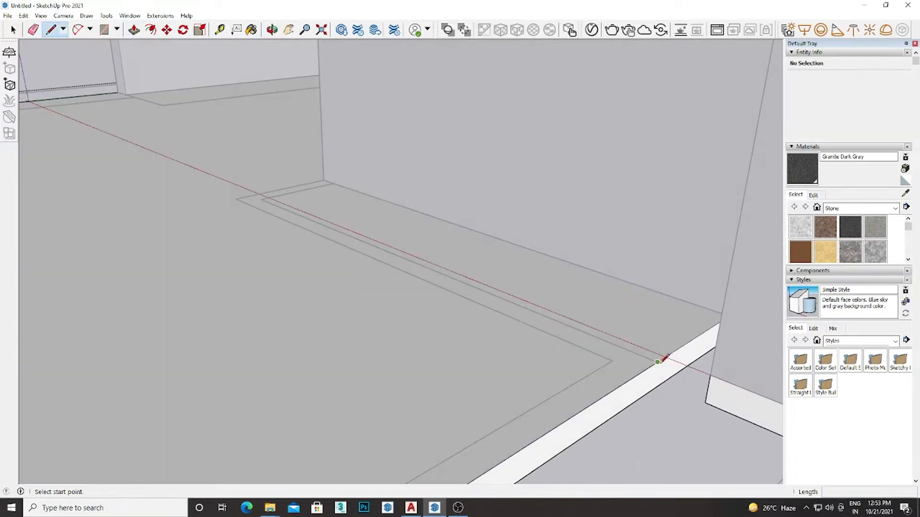
pyautogui.moveTo(659, 386); pyautogui.dragTo(508, 383, button='middle')
pyautogui.click(677, 377)
pyautogui.click(191, 195)
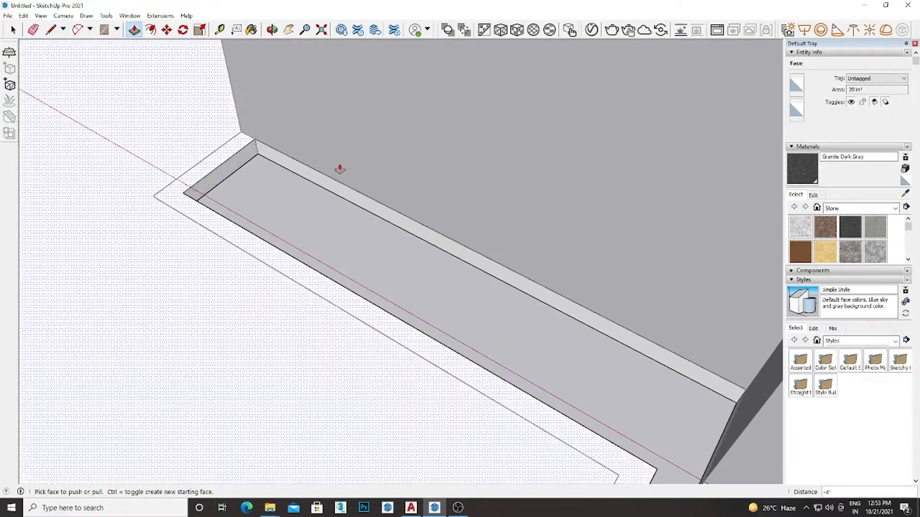
# Split the slab's front side face with a 2" vertical edge at the plan's inner line and push the outer strip in by 7' 9"
pyautogui.scroll(-4, 488, 115)
pyautogui.moveTo(484, 129); pyautogui.dragTo(470, 164, button='middle')
pyautogui.scroll(-3, 469, 165)
pyautogui.moveTo(405, 374); pyautogui.dragTo(314, 239, button='middle')
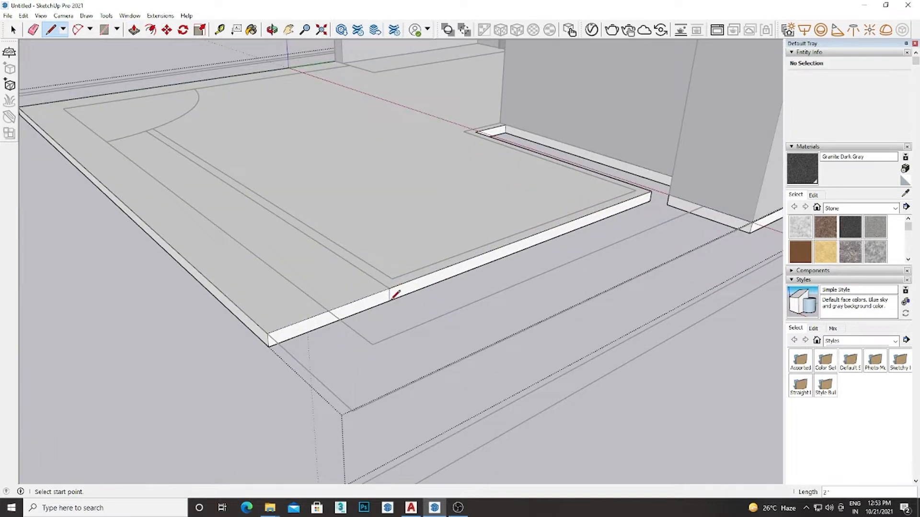
pyautogui.click(380, 305)
pyautogui.moveTo(189, 192); pyautogui.dragTo(203, 251, button='middle')
pyautogui.keyDown('shift'); pyautogui.moveTo(110, 124); pyautogui.dragTo(321, 241, button='middle'); pyautogui.keyUp('shift')
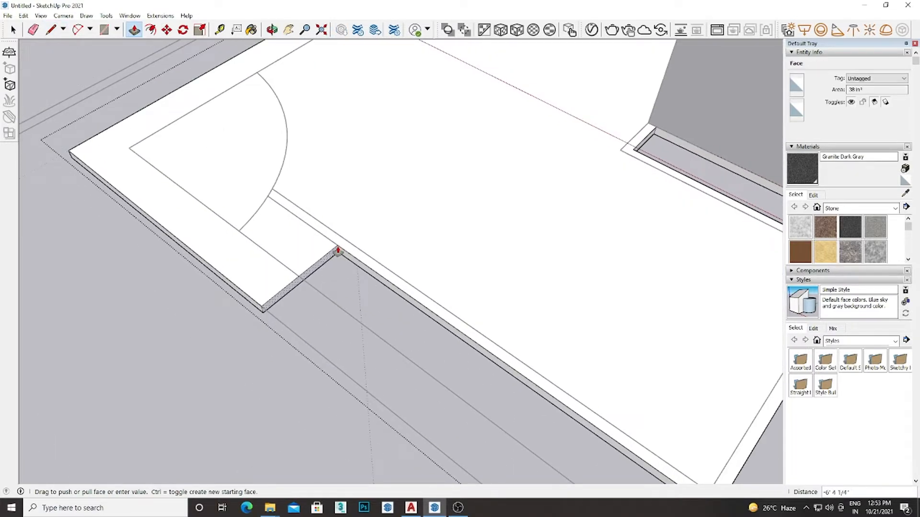
pyautogui.scroll(-1, 243, 234)
pyautogui.keyDown('shift'); pyautogui.moveTo(243, 234); pyautogui.dragTo(335, 270, button='middle'); pyautogui.keyUp('shift')
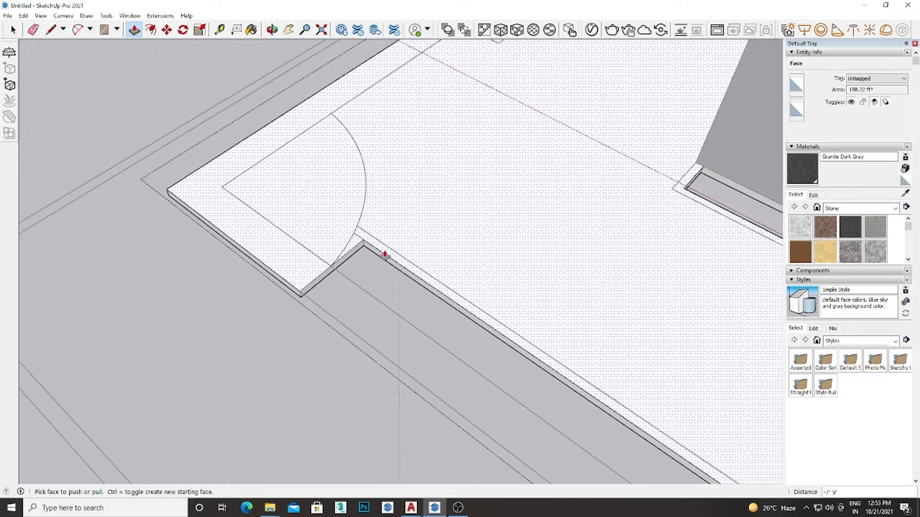
# Trace the plan's corner arc on the slab and continue it with a straight edge along the inner wall line
pyautogui.press('a')
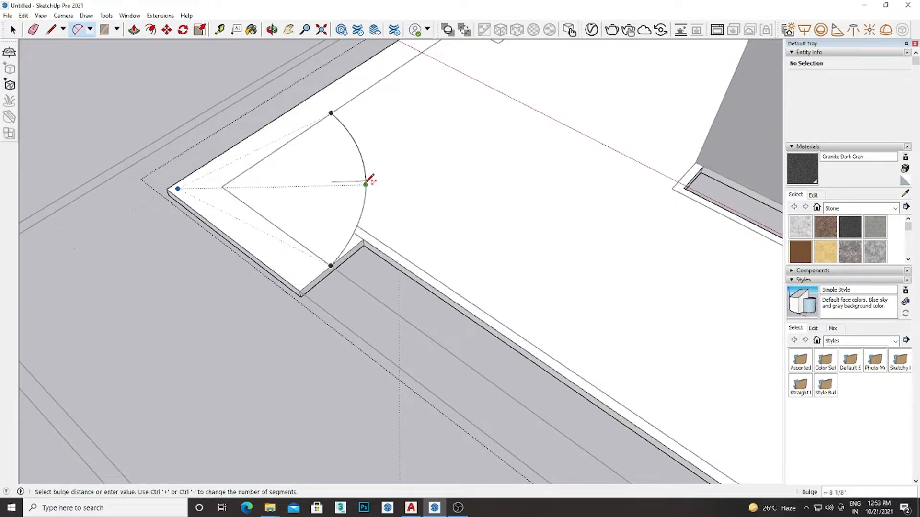
pyautogui.click(357, 182)
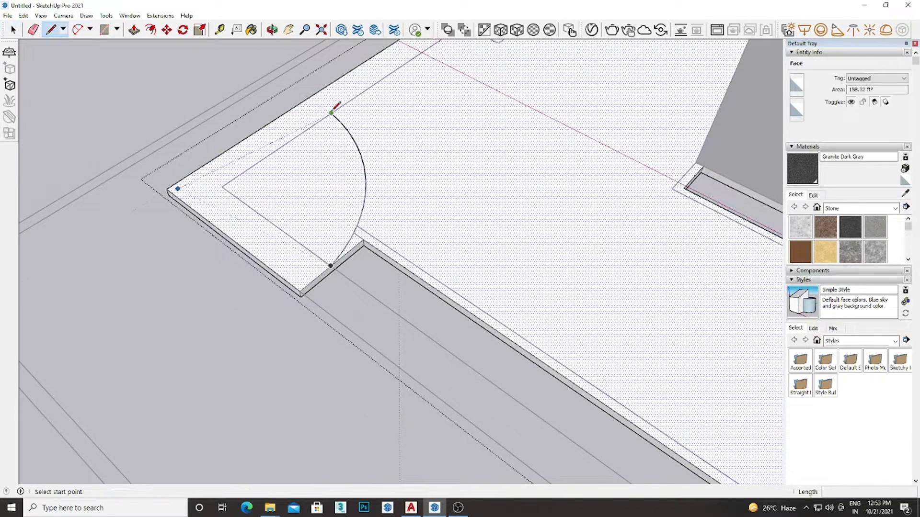
pyautogui.click(332, 113)
pyautogui.scroll(-1, 393, 108)
pyautogui.keyDown('shift'); pyautogui.moveTo(393, 107); pyautogui.dragTo(377, 206, button='middle'); pyautogui.keyUp('shift')
pyautogui.click(416, 116)
pyautogui.scroll(2, 325, 306)
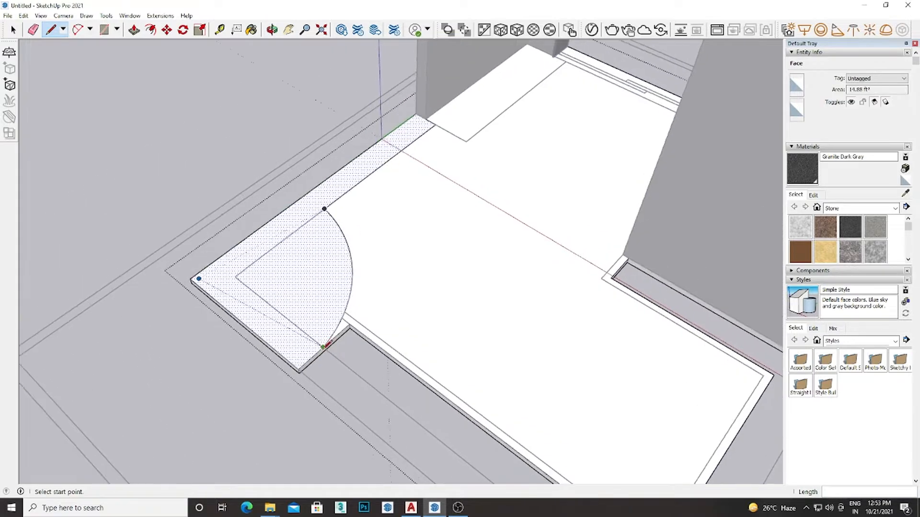
# Push the separated corner area of the slab down 2" to cut it away along the arc
pyautogui.click(313, 271)
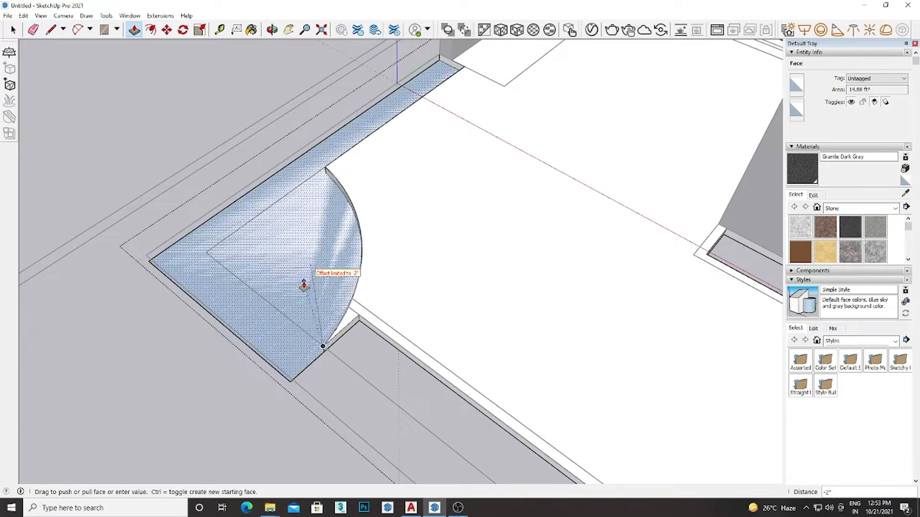
pyautogui.click(305, 288)
pyautogui.press('space')
# Draw an edge from the arc to the slab's inner corner and push the leftover triangular sliver away
pyautogui.moveTo(306, 292); pyautogui.dragTo(314, 310, button='middle')
pyautogui.scroll(2, 312, 307)
pyautogui.click(316, 314)
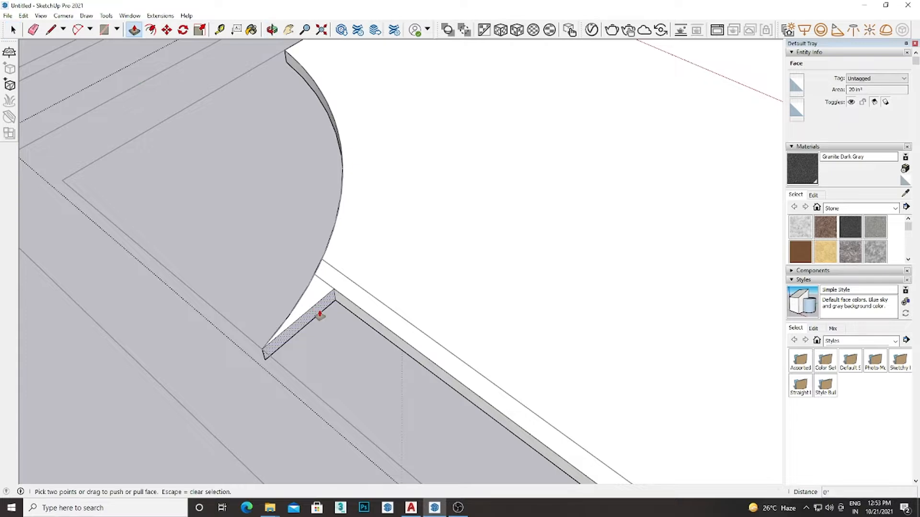
pyautogui.scroll(2, 326, 298)
pyautogui.press('l')
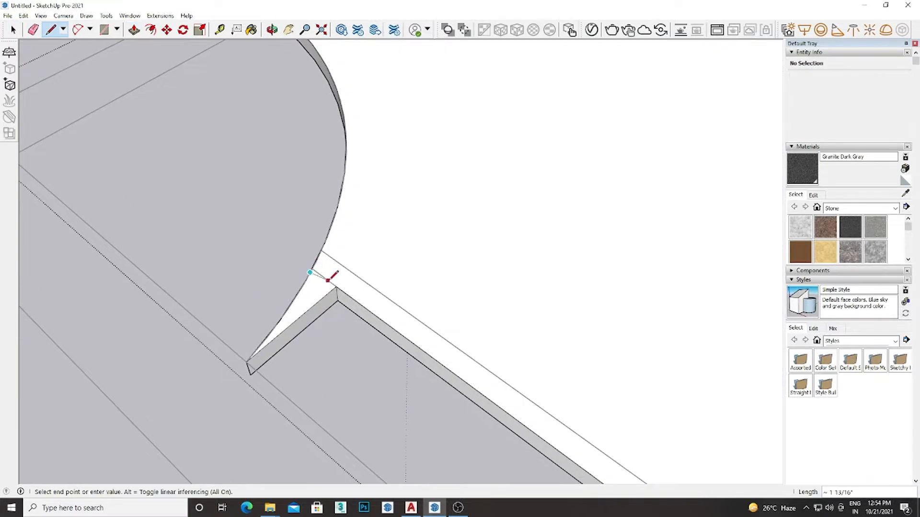
pyautogui.scroll(3, 329, 278)
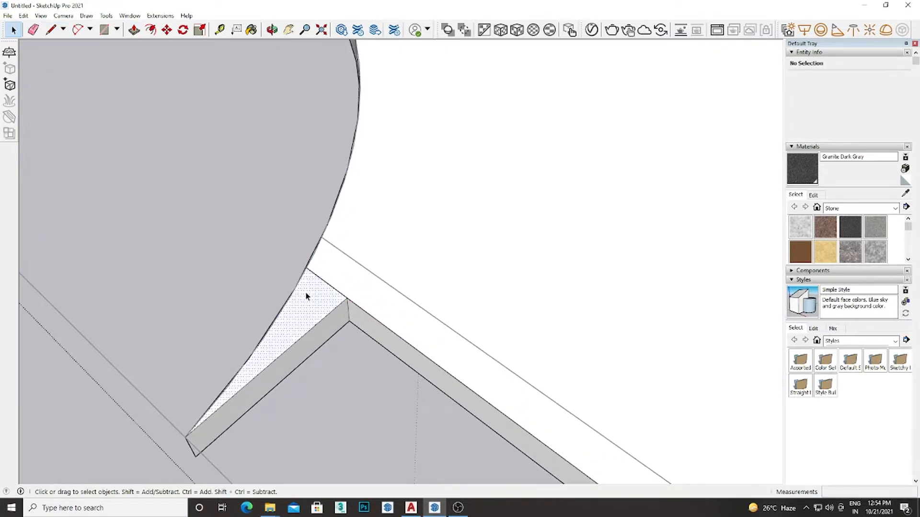
pyautogui.press('p')
pyautogui.click(306, 300)
pyautogui.click(292, 380)
pyautogui.press('space')
pyautogui.scroll(-5, 273, 279)
pyautogui.moveTo(273, 280); pyautogui.dragTo(446, 216, button='middle')
pyautogui.scroll(-3, 439, 201)
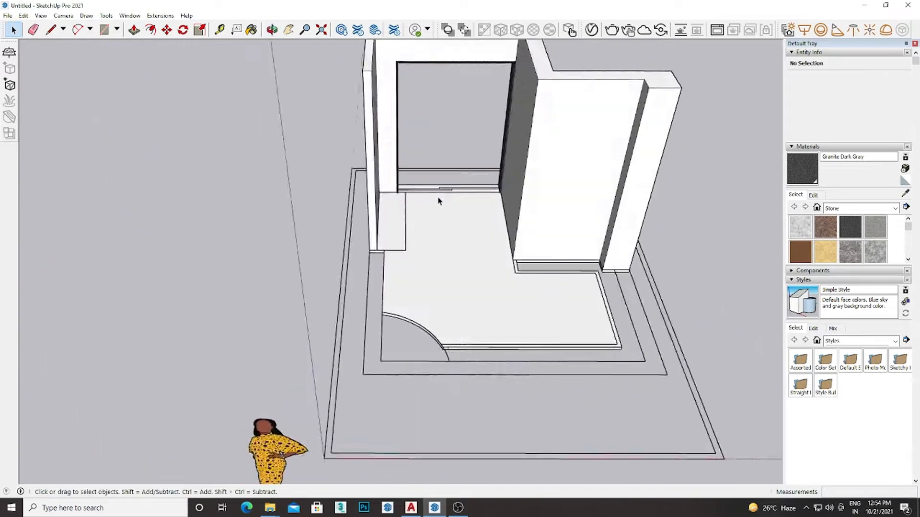
pyautogui.scroll(4, 438, 200)
pyautogui.scroll(-2, 287, 202)
# Switch to Chrome in a maximized window, search Google for "3d warehouse" and open the 3D Warehouse site
pyautogui.moveTo(411, 508)
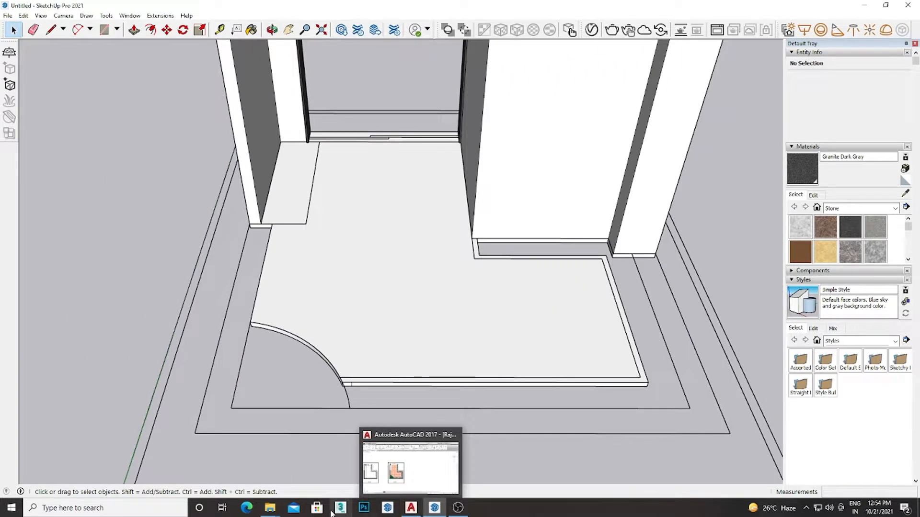
pyautogui.click(166, 508)
pyautogui.click(357, 272)
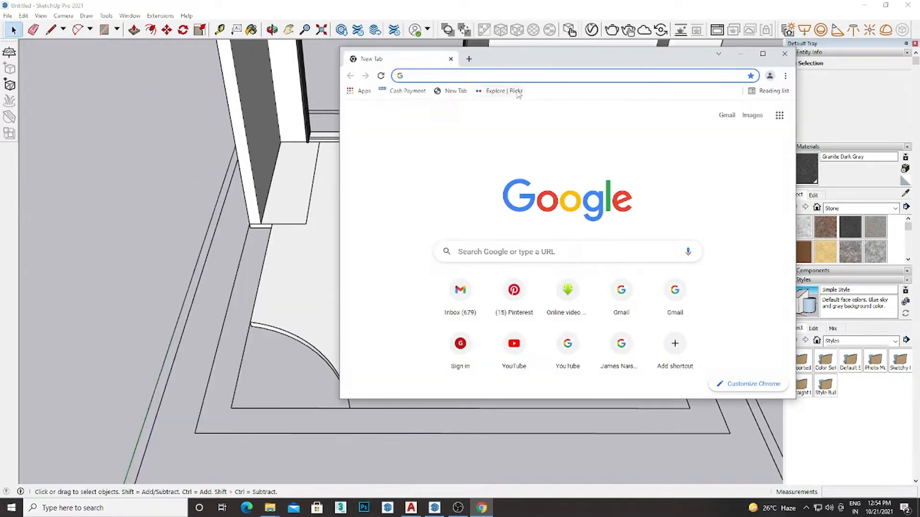
pyautogui.click(763, 53)
pyautogui.click(417, 200)
pyautogui.write('3d')
pyautogui.click(388, 247)
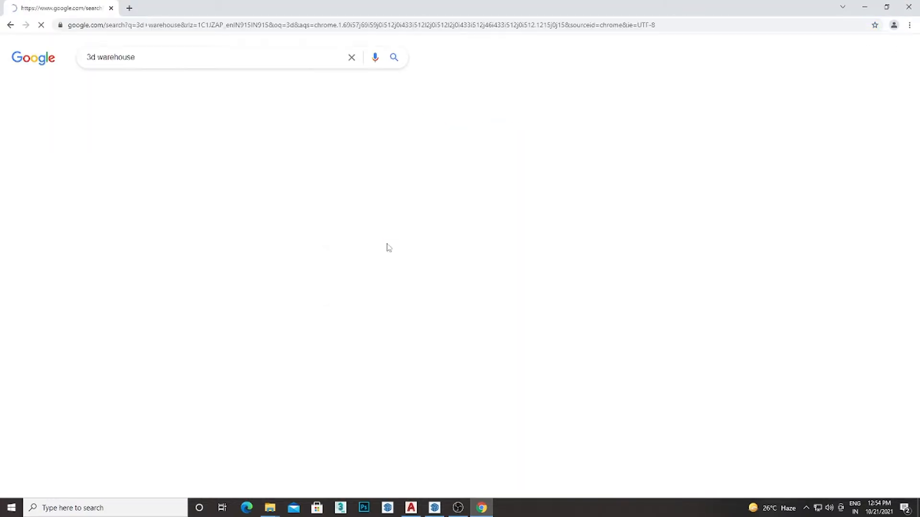
pyautogui.click(110, 143)
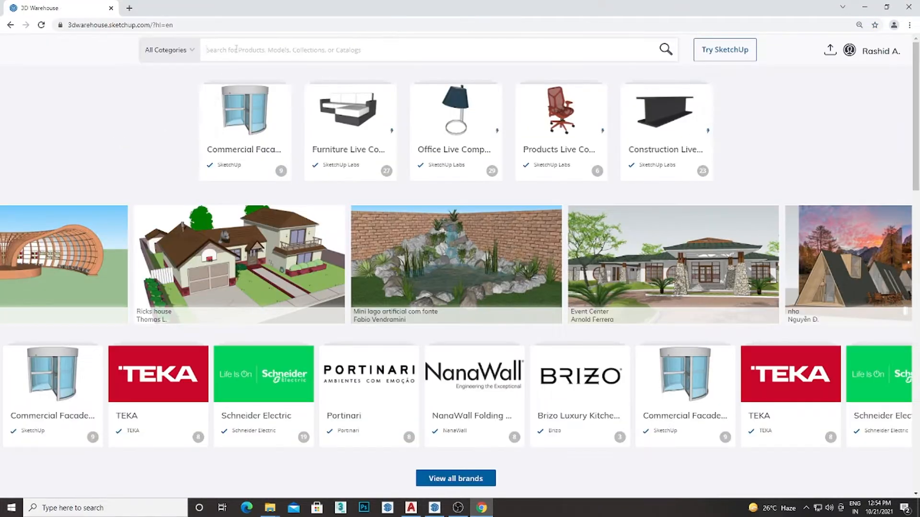
# Search 3D Warehouse for "outdoor wooden floor" and show the model results
pyautogui.click(237, 49)
pyautogui.write('outdoor wood')
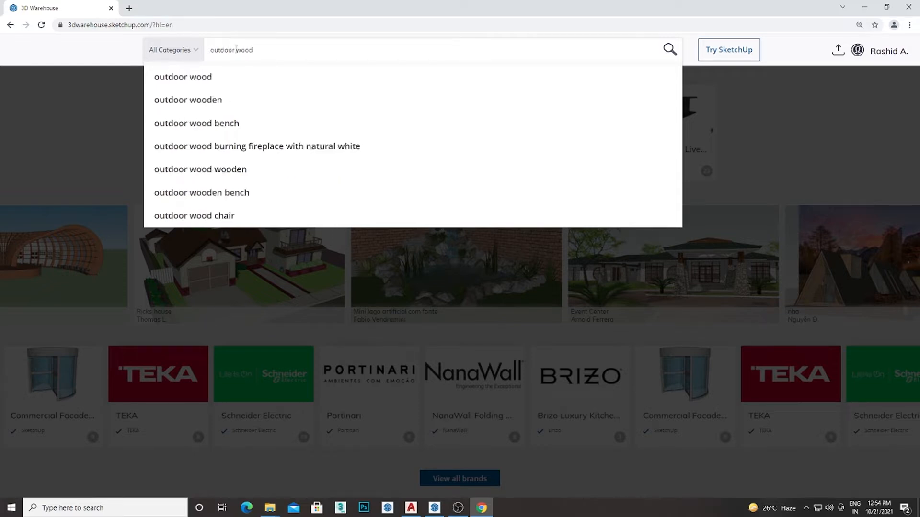
pyautogui.write('en floor')
pyautogui.press('Return')
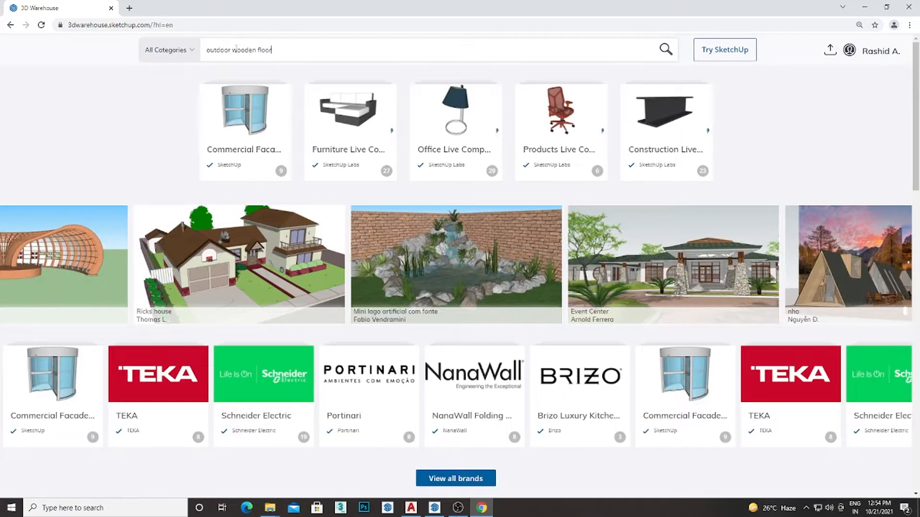
pyautogui.click(247, 112)
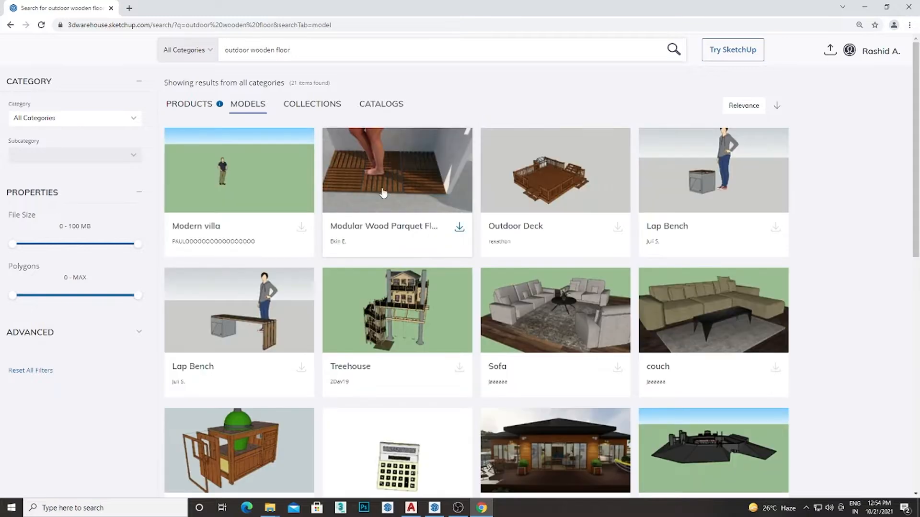
# Download the Modular Wood Parquet Floor model as a SketchUp file and show it in the Downloads folder
pyautogui.click(459, 230)
pyautogui.click(417, 257)
pyautogui.click(110, 479)
pyautogui.click(120, 453)
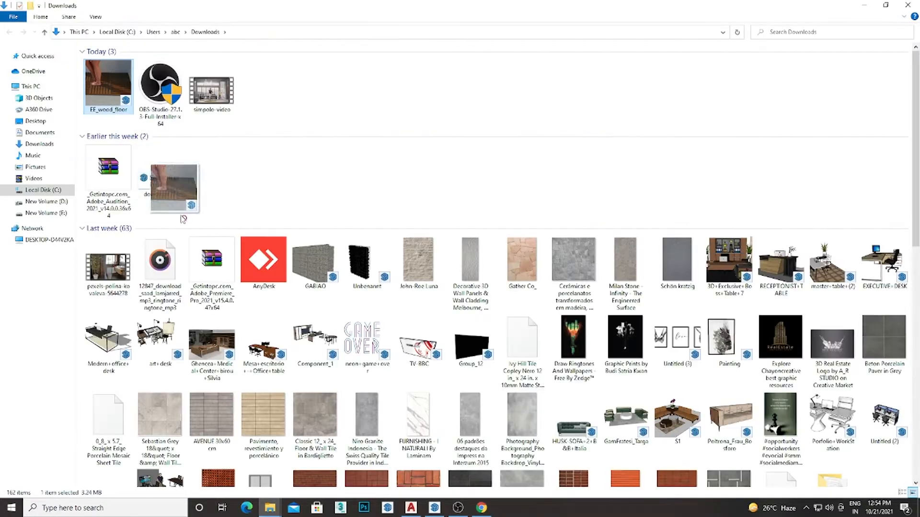
# Import the downloaded wood floor file into the SketchUp model and move the component to an empty area beside the balcony
pyautogui.moveTo(464, 498); pyautogui.dragTo(441, 514)
pyautogui.click(382, 331)
pyautogui.scroll(8, 381, 331)
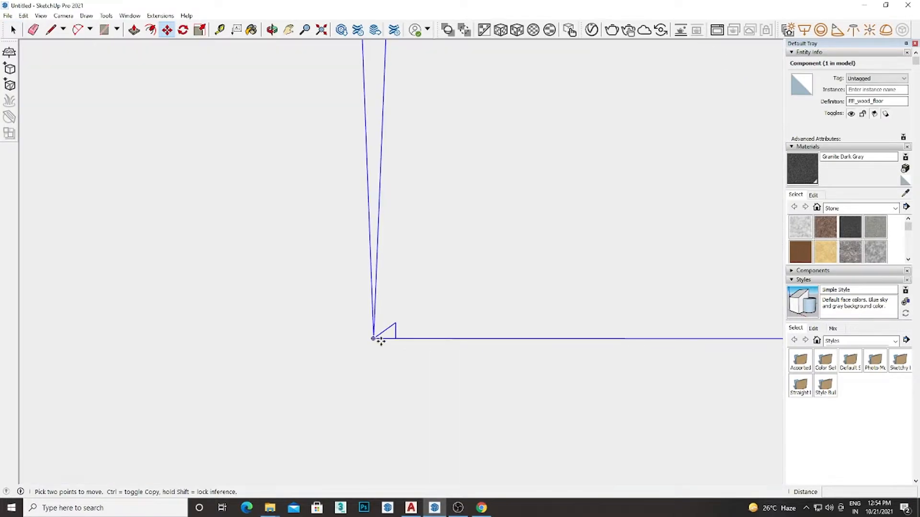
pyautogui.scroll(-9, 337, 315)
pyautogui.click(340, 316)
pyautogui.click(657, 314)
pyautogui.scroll(3, 657, 313)
pyautogui.scroll(5, 657, 313)
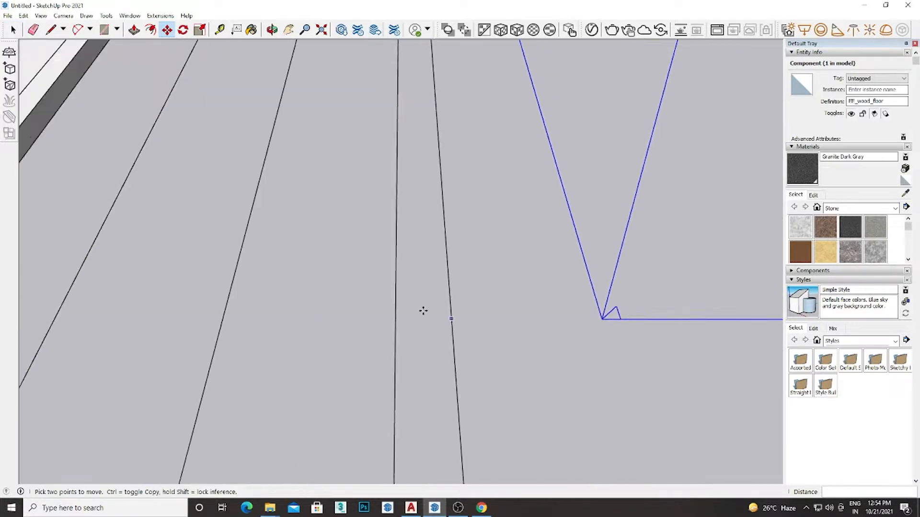
# Explode the imported wood floor component and delete its upright photo panel
pyautogui.scroll(-8, 257, 367)
pyautogui.keyDown('shift'); pyautogui.moveTo(446, 261); pyautogui.dragTo(204, 324, button='middle'); pyautogui.keyUp('shift')
pyautogui.press('space')
pyautogui.scroll(-6, 300, 262)
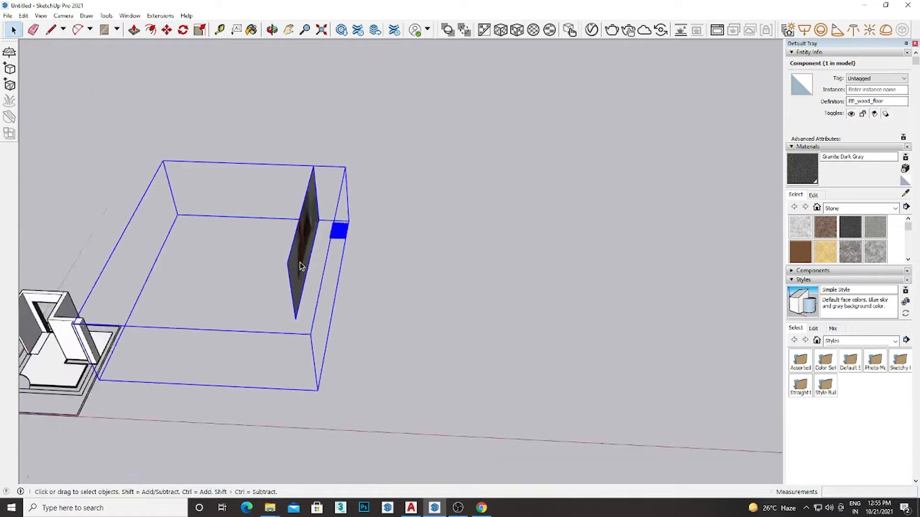
pyautogui.rightClick(300, 263)
pyautogui.click(327, 314)
pyautogui.scroll(2, 326, 273)
pyautogui.click(222, 273)
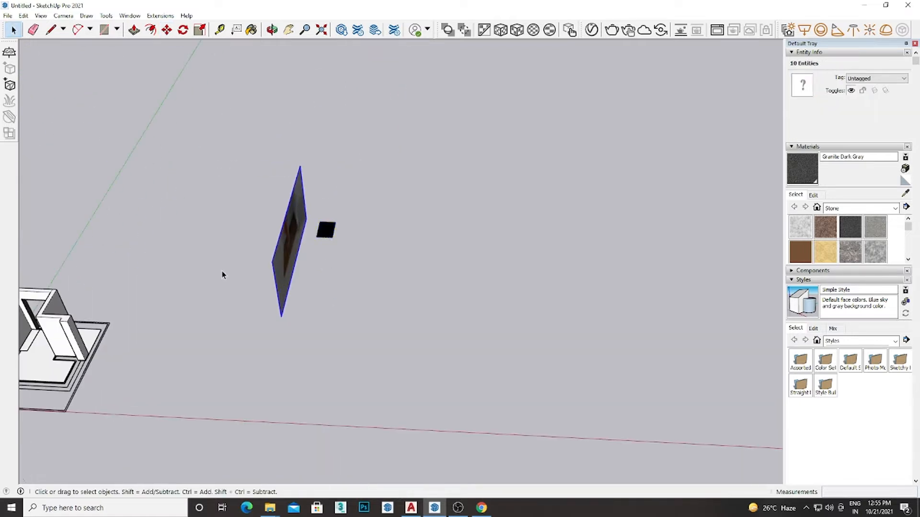
pyautogui.click(292, 252)
pyautogui.press('Delete')
# Select all six wooden parquet tiles and make them one group
pyautogui.scroll(11, 323, 231)
pyautogui.moveTo(324, 236); pyautogui.dragTo(324, 257, button='middle')
pyautogui.scroll(-4, 324, 257)
pyautogui.click(324, 256)
pyautogui.scroll(2, 324, 257)
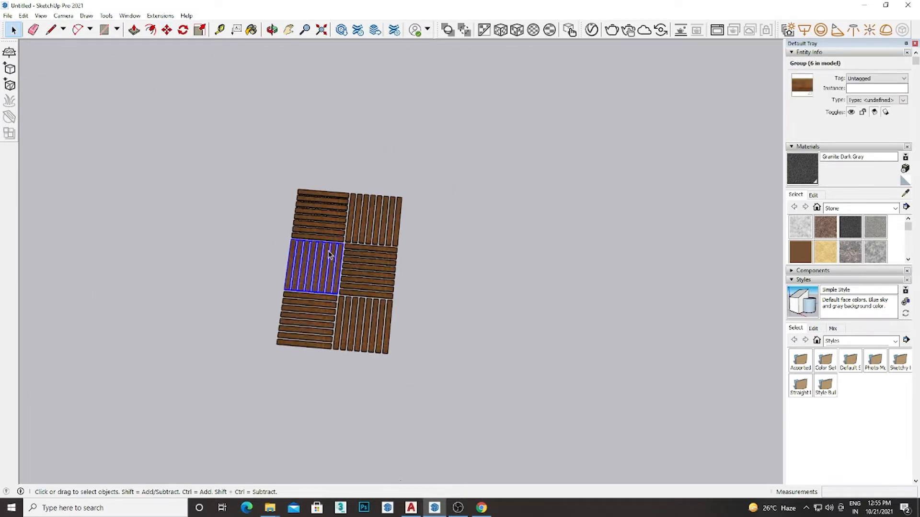
pyautogui.hotkey('ctrl', 'a')
pyautogui.rightClick(366, 129)
pyautogui.click(400, 224)
# Move the parquet group onto the balcony floor near the doorway and rotate it 90°
pyautogui.press('m')
pyautogui.scroll(8, 416, 393)
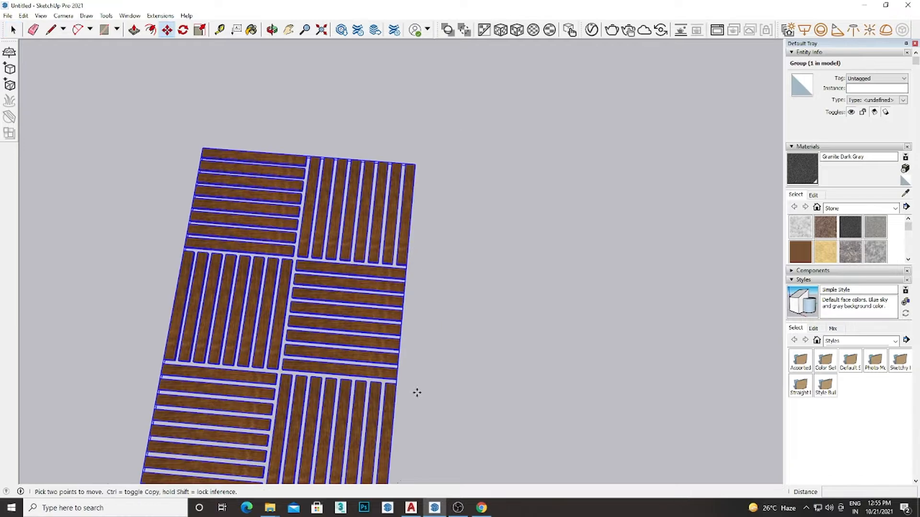
pyautogui.scroll(-2, 343, 376)
pyautogui.scroll(-10, 351, 369)
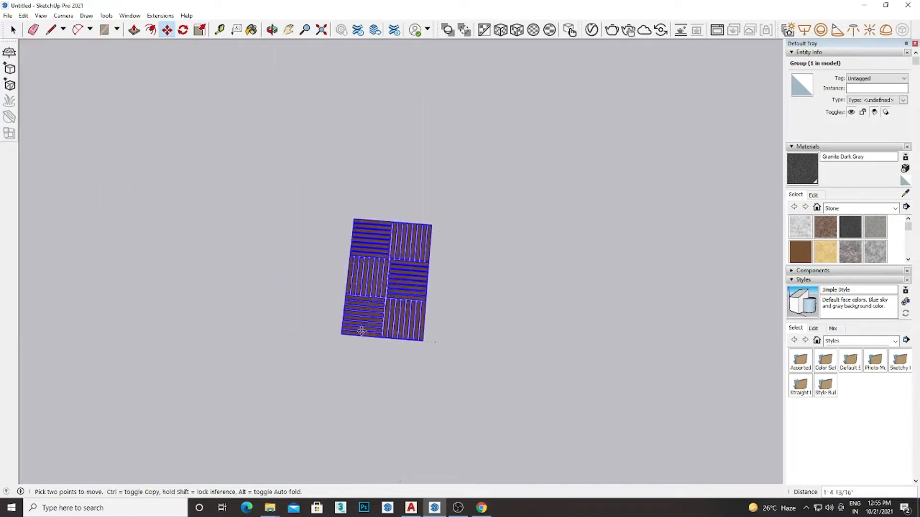
pyautogui.scroll(6, 296, 381)
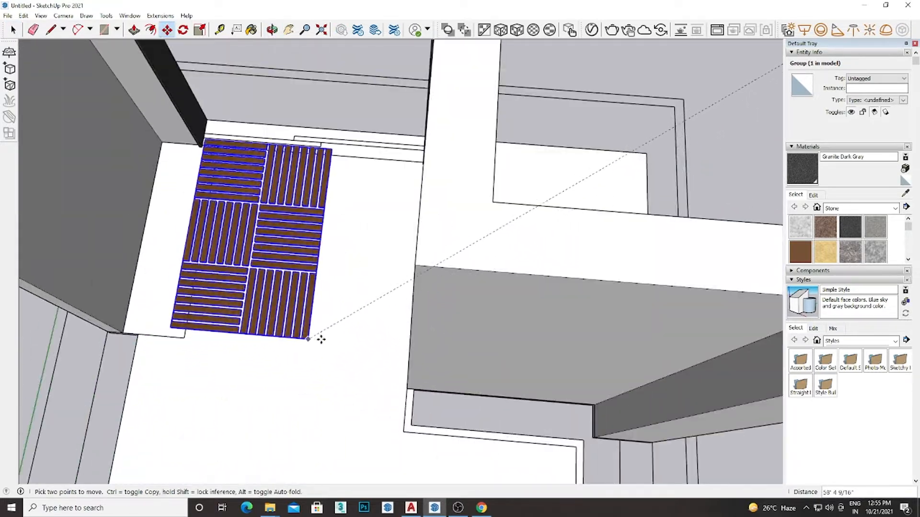
pyautogui.click(327, 352)
pyautogui.moveTo(327, 351); pyautogui.dragTo(334, 276, button='middle')
pyautogui.click(332, 272)
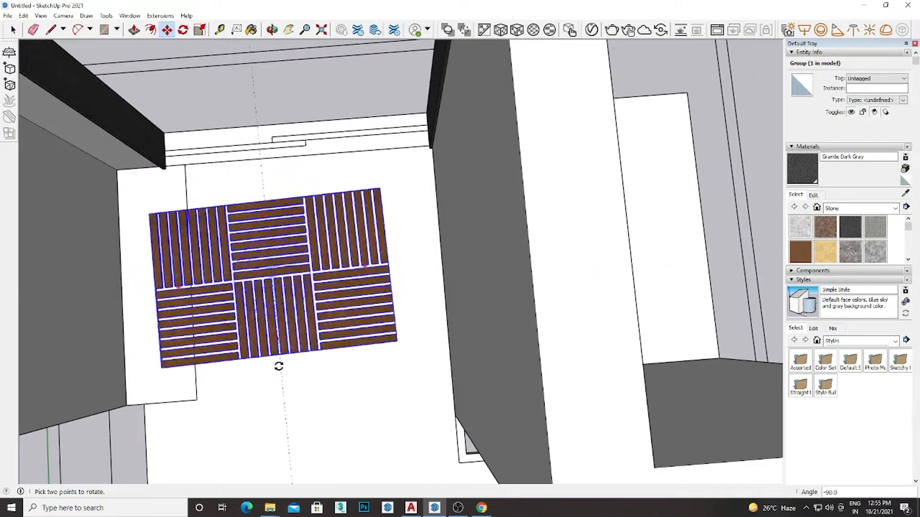
pyautogui.click(279, 366)
# Move the parquet group by its bottom corner to the doorway corner so that it sits against the wall
pyautogui.scroll(4, 311, 204)
pyautogui.moveTo(311, 204); pyautogui.dragTo(702, 261, button='middle')
pyautogui.scroll(4, 391, 185)
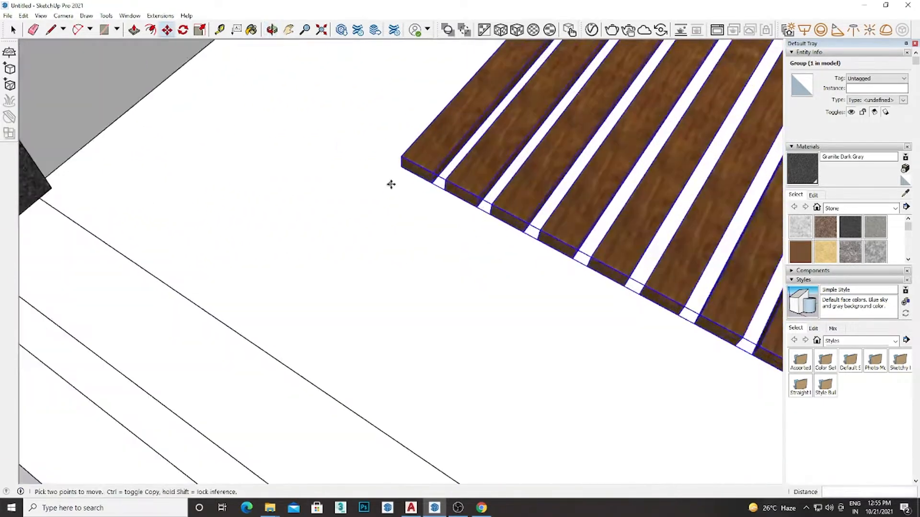
pyautogui.click(401, 168)
pyautogui.scroll(-3, 400, 168)
pyautogui.scroll(4, 136, 252)
pyautogui.moveTo(136, 251); pyautogui.dragTo(261, 125, button='middle')
pyautogui.moveTo(115, 306); pyautogui.dragTo(129, 206, button='middle')
pyautogui.click(87, 324)
pyautogui.scroll(-3, 87, 324)
pyautogui.moveTo(129, 288); pyautogui.dragTo(287, 293, button='middle')
pyautogui.click(321, 30)
pyautogui.scroll(6, 330, 251)
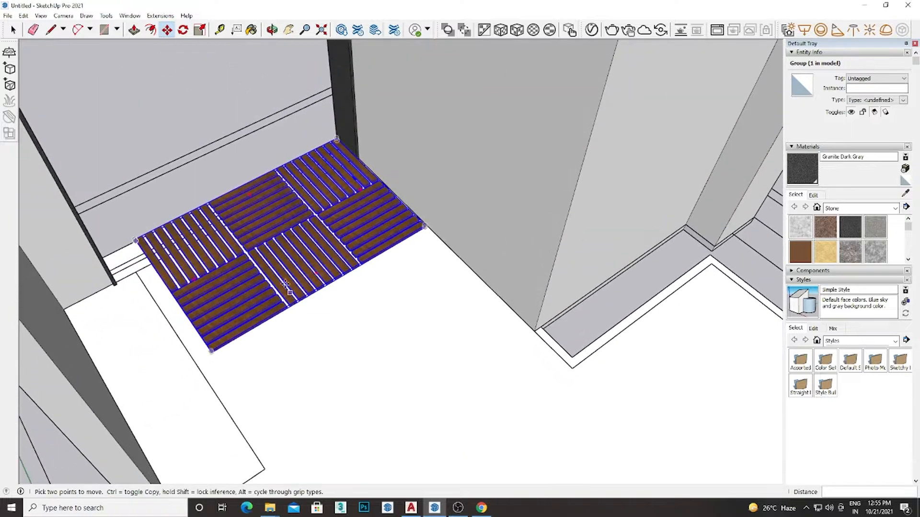
# Scale the parquet group along the green axis by 12
pyautogui.press('s')
pyautogui.scroll(3, 192, 282)
pyautogui.scroll(2, 165, 301)
pyautogui.click(157, 295)
pyautogui.scroll(-2, 369, 233)
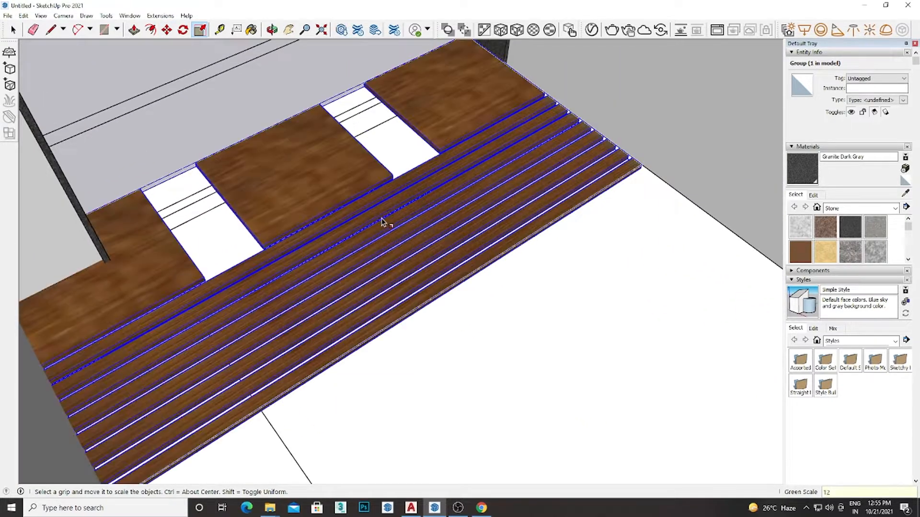
# Scale the parquet group down along the green axis by about 0.61
pyautogui.press('Escape')
pyautogui.scroll(2, 208, 278)
pyautogui.click(210, 275)
pyautogui.scroll(-3, 258, 254)
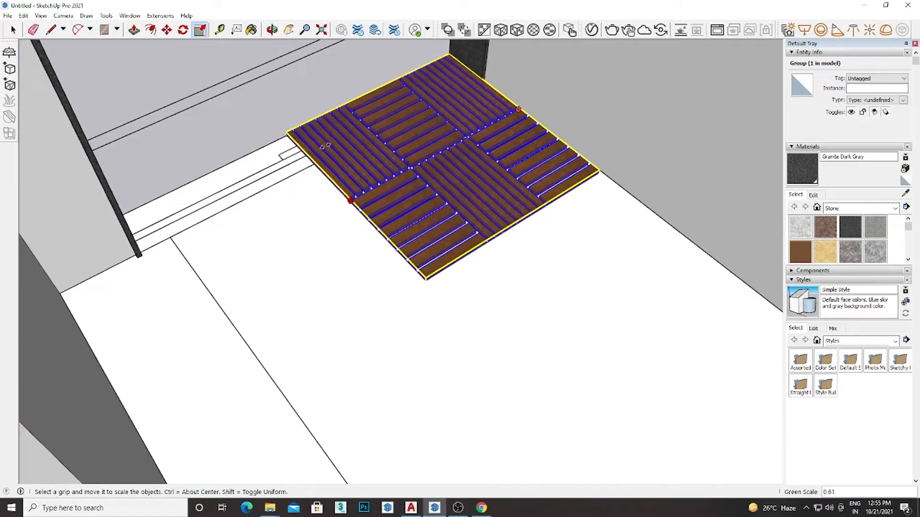
# Scale the parquet group along the red and blue axes by about 0.76 and 7.24
pyautogui.click(296, 136)
pyautogui.scroll(4, 524, 220)
pyautogui.click(524, 225)
pyautogui.scroll(-3, 503, 239)
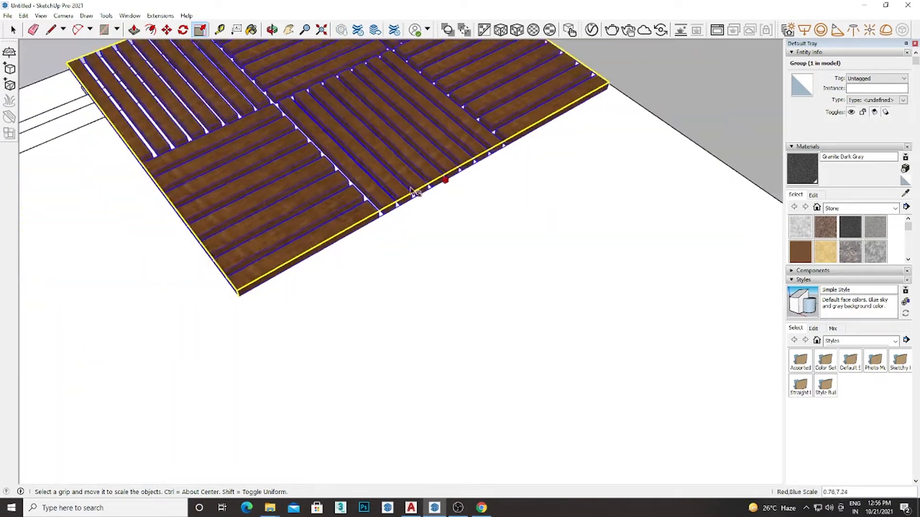
pyautogui.click(456, 259)
pyautogui.scroll(4, 246, 277)
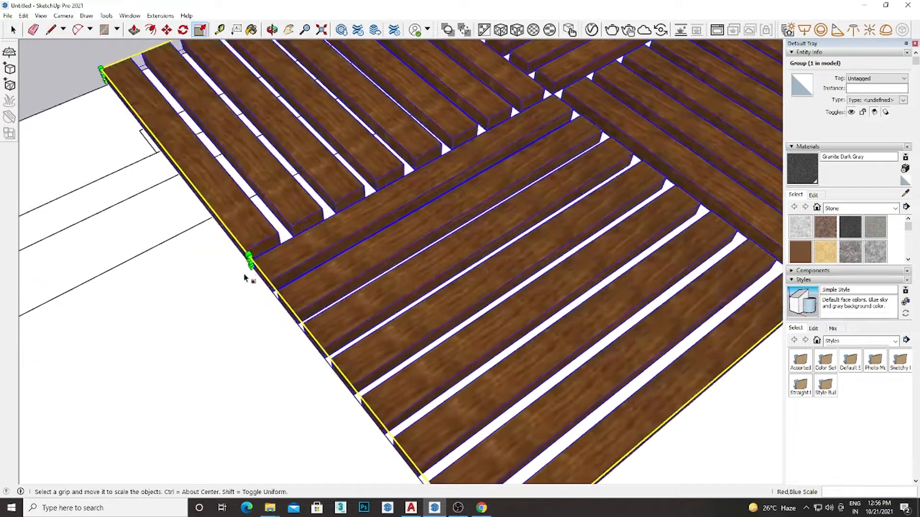
# Scale the parquet group again from its edge to adjust its width and slat thickness on the floor near the doorway
pyautogui.click(250, 261)
pyautogui.scroll(-3, 297, 239)
pyautogui.click(379, 209)
pyautogui.press('space')
pyautogui.scroll(-4, 382, 209)
pyautogui.moveTo(440, 225); pyautogui.dragTo(433, 328, button='middle')
pyautogui.scroll(3, 434, 327)
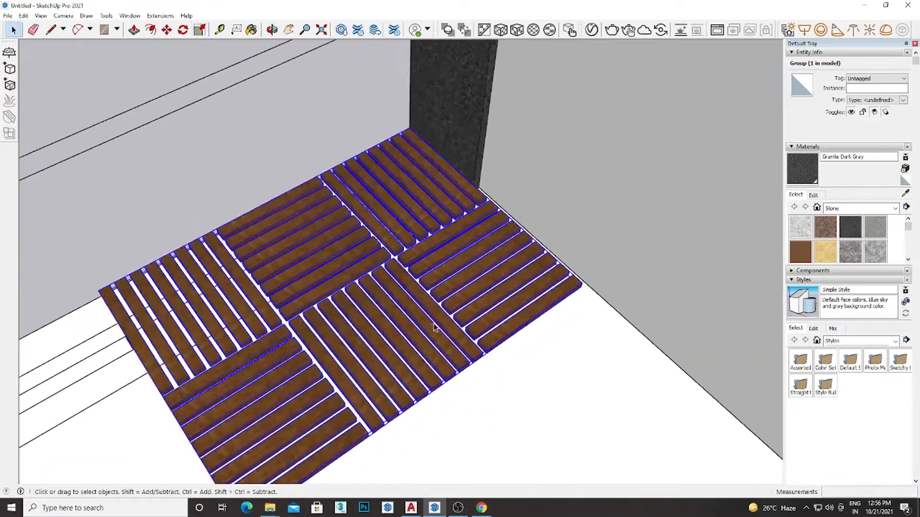
# Copy the parquet group along the side wall and align the copy against the end of the first group
pyautogui.click(371, 246)
pyautogui.press('ctrl')
pyautogui.scroll(-3, 374, 288)
pyautogui.click(454, 353)
pyautogui.scroll(6, 480, 318)
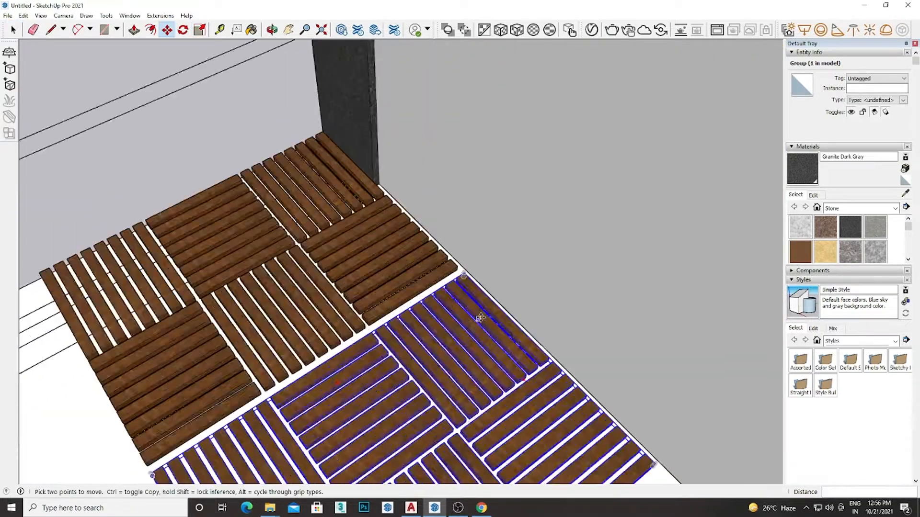
pyautogui.click(493, 268)
pyautogui.click(475, 251)
# Select both parquet groups and ready them for moving along the floor
pyautogui.press('space')
pyautogui.scroll(-3, 460, 254)
pyautogui.keyDown('shift'); pyautogui.click(420, 264); pyautogui.keyUp('shift')
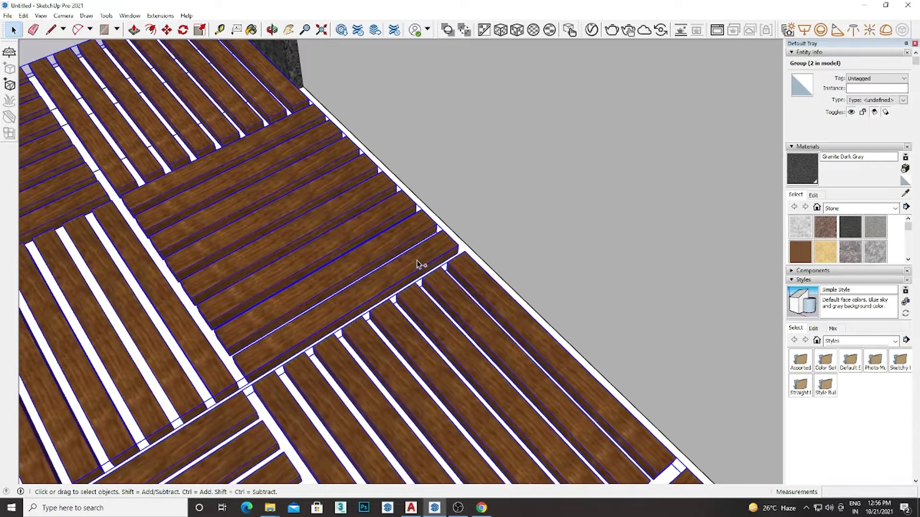
pyautogui.press('m')
pyautogui.scroll(-4, 393, 266)
pyautogui.scroll(4, 503, 364)
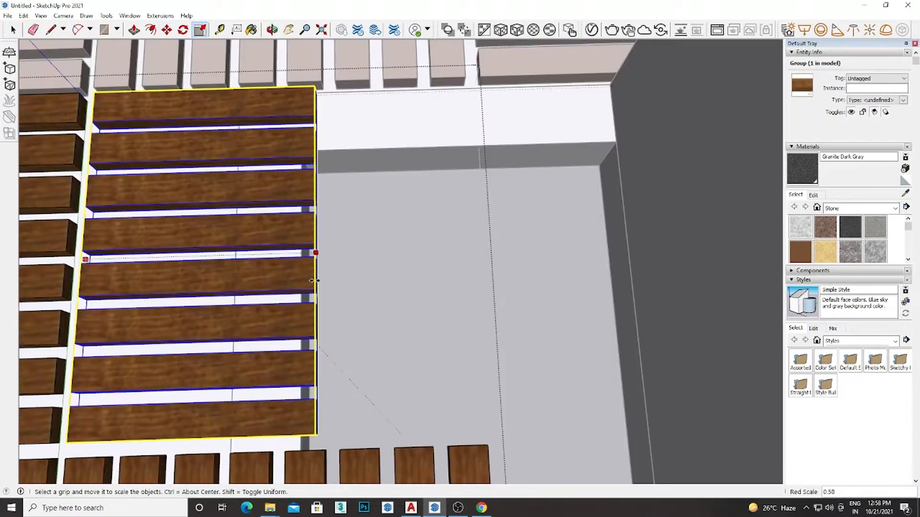
# Finish scaling the parquet tile along the red axis and open the parquet group for editing
pyautogui.press('space')
pyautogui.scroll(-4, 386, 369)
pyautogui.doubleClick(367, 270)
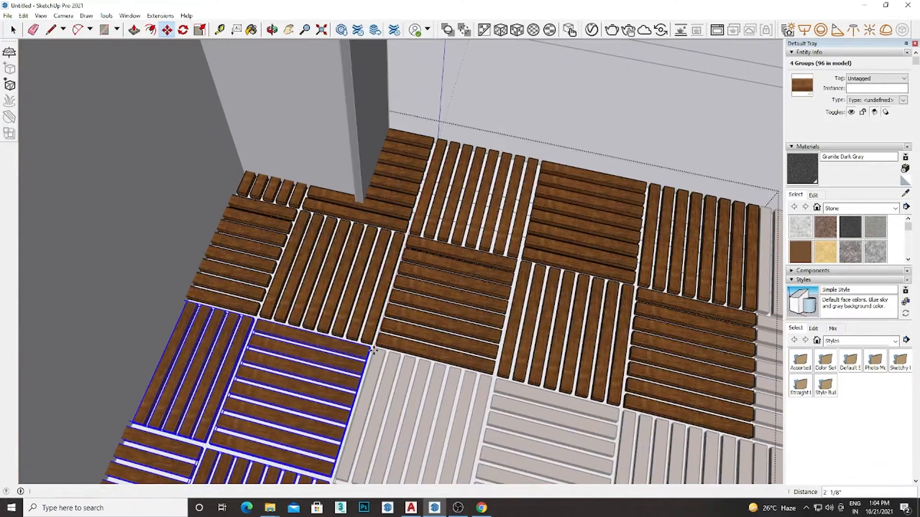
# Copy the four selected parquet tiles to the next free position along the wall, aligned corner to corner
pyautogui.click(373, 351)
pyautogui.scroll(-3, 374, 351)
pyautogui.keyDown('shift'); pyautogui.moveTo(347, 349); pyautogui.dragTo(368, 178, button='middle'); pyautogui.keyUp('shift')
pyautogui.press('ctrl')
pyautogui.scroll(2, 367, 177)
pyautogui.scroll(3, 369, 171)
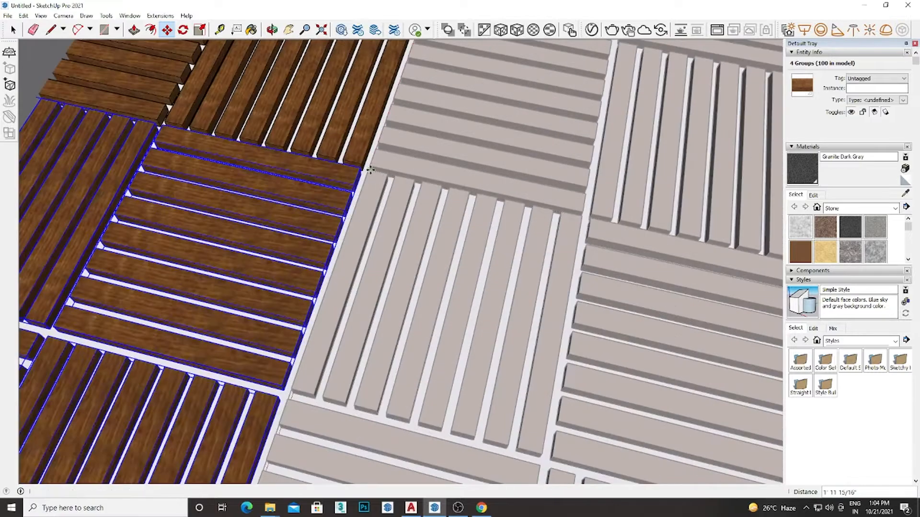
pyautogui.click(368, 173)
# Copy the same four-tile set once more toward the open end of the floor, joining it to the previous row
pyautogui.click(368, 173)
pyautogui.press('ctrl')
pyautogui.scroll(-3, 368, 174)
pyautogui.keyDown('shift'); pyautogui.moveTo(353, 244); pyautogui.dragTo(426, 82, button='middle'); pyautogui.keyUp('shift')
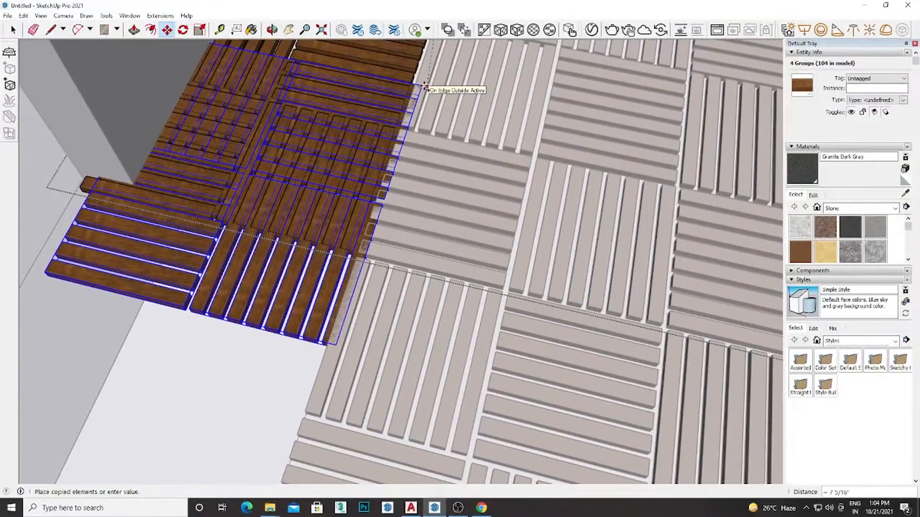
pyautogui.scroll(3, 358, 259)
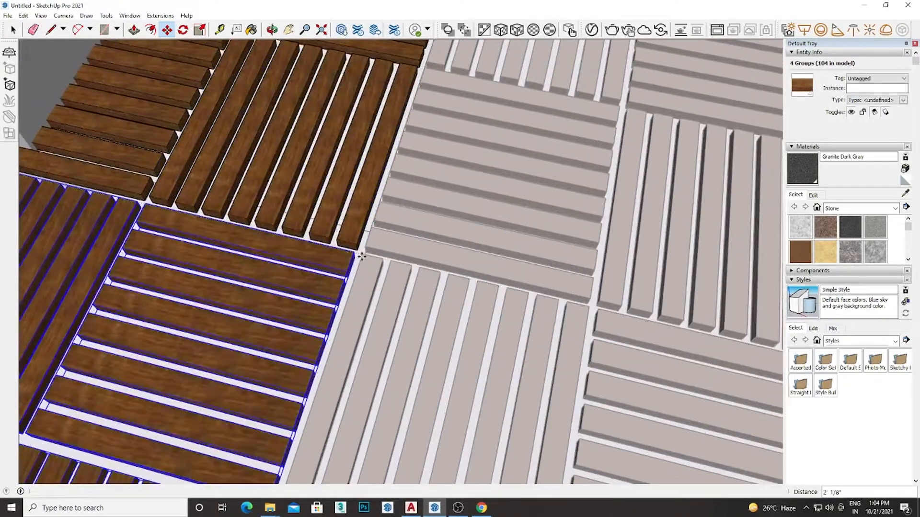
pyautogui.click(361, 257)
pyautogui.scroll(-2, 361, 257)
pyautogui.keyDown('shift'); pyautogui.moveTo(361, 256); pyautogui.dragTo(421, 124, button='middle'); pyautogui.keyUp('shift')
pyautogui.scroll(-2, 421, 124)
pyautogui.scroll(-1, 365, 193)
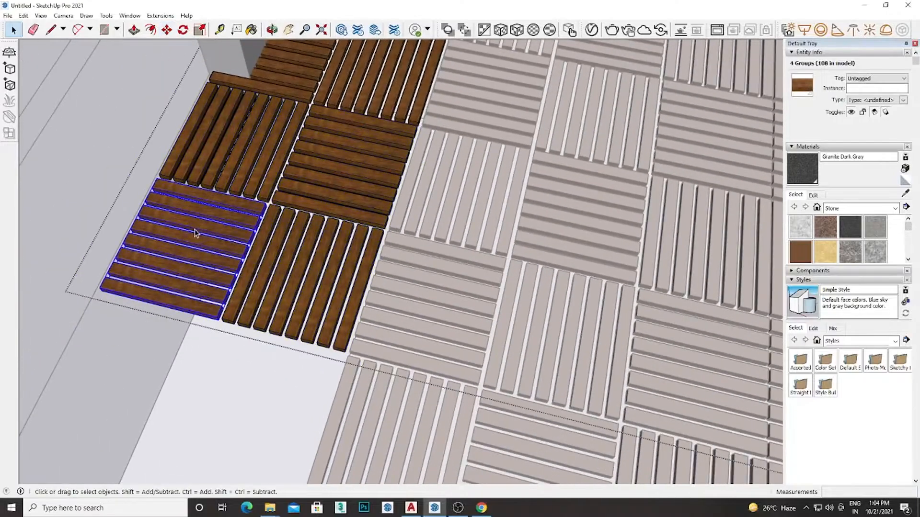
# Select the outermost parquet tile beside the wall and activate the Scale tool on it
pyautogui.click(195, 233)
pyautogui.scroll(4, 215, 249)
pyautogui.press('s')
pyautogui.moveTo(300, 341); pyautogui.dragTo(496, 260, button='middle')
# Open the low parapet wall for editing and push/pull its underside at the corner by 2" down onto the slab
pyautogui.press('space')
pyautogui.doubleClick(496, 260)
pyautogui.click(495, 253)
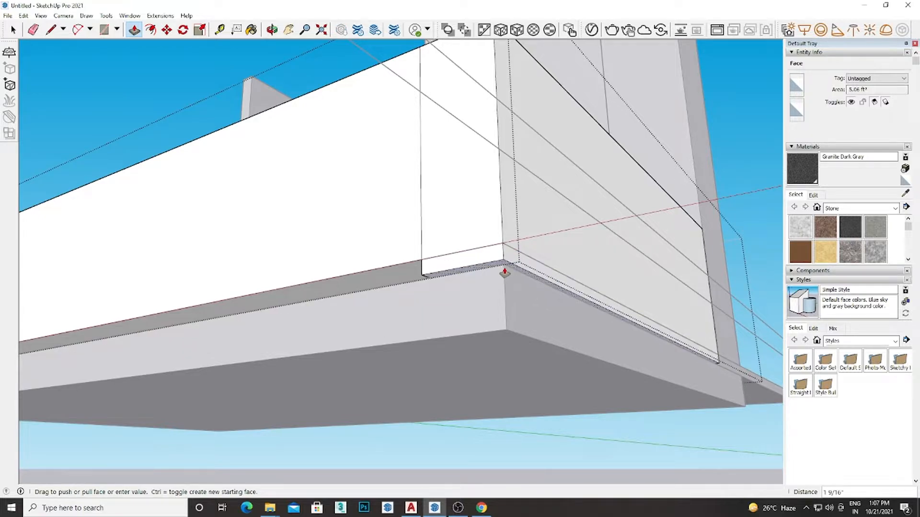
pyautogui.moveTo(505, 273); pyautogui.dragTo(510, 344, button='middle')
pyautogui.click(448, 320)
pyautogui.moveTo(445, 318); pyautogui.dragTo(367, 286, button='middle')
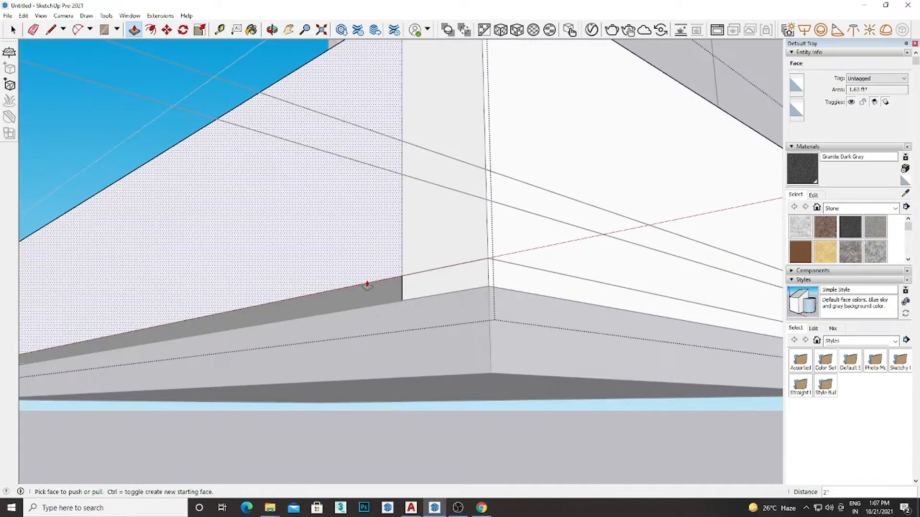
pyautogui.click(485, 301)
# Push/pull the parapet wall's underside at the opposite corner down to the slab
pyautogui.scroll(-3, 431, 329)
pyautogui.moveTo(275, 355); pyautogui.dragTo(702, 363, button='middle')
pyautogui.scroll(4, 488, 364)
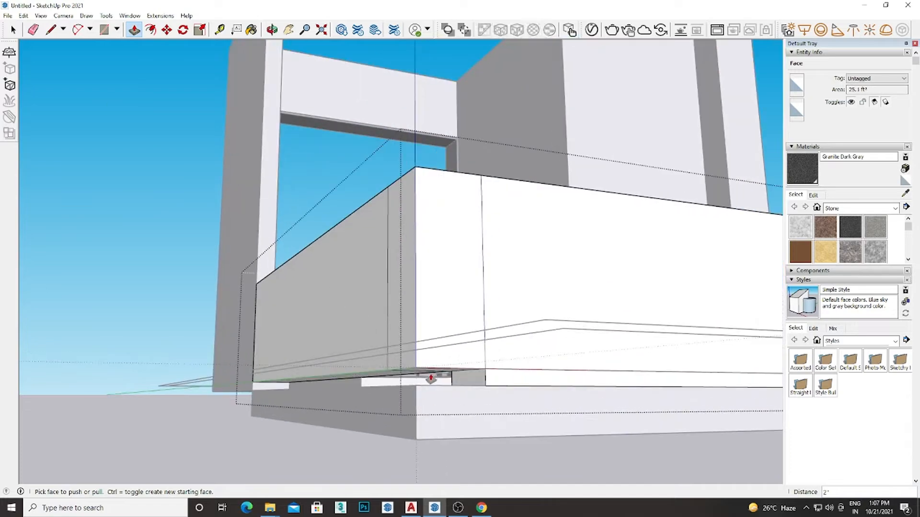
pyautogui.click(416, 385)
pyautogui.press('space')
pyautogui.moveTo(416, 386); pyautogui.dragTo(587, 322, button='middle')
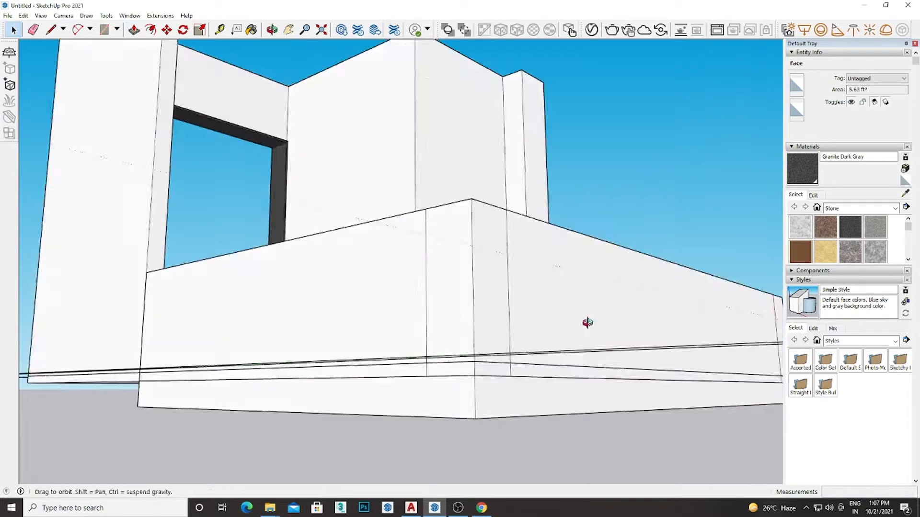
# Examine the base of the parapet walls around the balcony for gaps above the slab
pyautogui.scroll(-3, 588, 322)
pyautogui.moveTo(307, 374); pyautogui.dragTo(384, 347, button='middle')
pyautogui.doubleClick(384, 346)
pyautogui.scroll(3, 203, 384)
pyautogui.scroll(-5, 202, 384)
pyautogui.moveTo(202, 384)
pyautogui.mouseDown(button='middle')
pyautogui.moveTo(415, 380)
pyautogui.moveTo(364, 417)
pyautogui.moveTo(503, 420)
pyautogui.mouseUp(button='middle')
pyautogui.scroll(4, 353, 425)
pyautogui.scroll(-3, 353, 425)
pyautogui.scroll(5, 369, 427)
pyautogui.moveTo(369, 427)
pyautogui.mouseDown(button='middle')
pyautogui.moveTo(396, 435)
pyautogui.moveTo(518, 407)
pyautogui.mouseUp(button='middle')
pyautogui.scroll(-3, 412, 383)
pyautogui.moveTo(412, 384)
pyautogui.mouseDown(button='middle')
pyautogui.moveTo(393, 438)
pyautogui.moveTo(473, 312)
pyautogui.mouseUp(button='middle')
pyautogui.scroll(4, 393, 442)
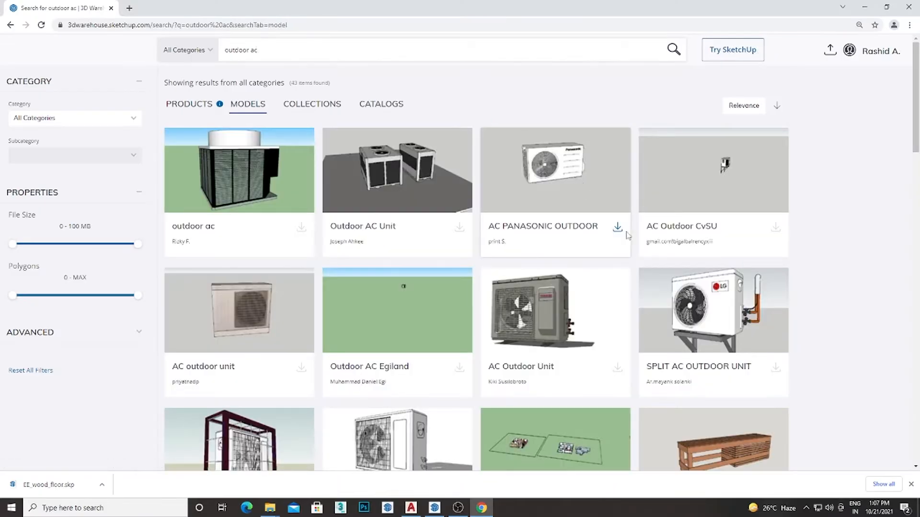
# Look through the outdoor ac models and import the downloaded Tafel+Rendy table into the SketchUp balcony model
pyautogui.scroll(-5, 775, 368)
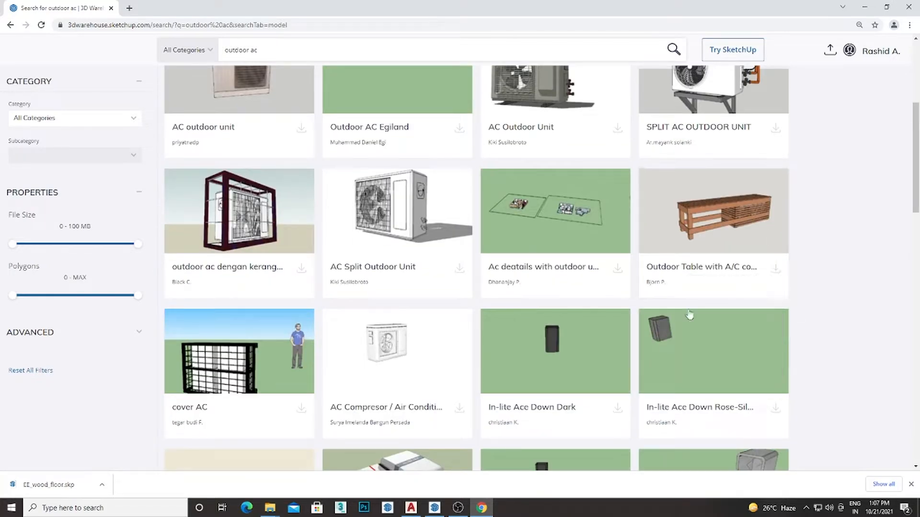
pyautogui.scroll(-15, 689, 315)
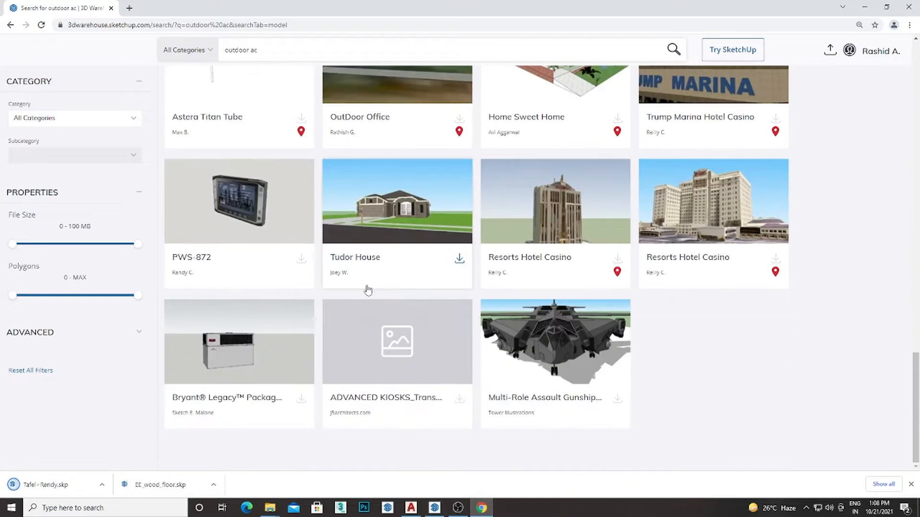
pyautogui.click(130, 453)
pyautogui.moveTo(326, 113); pyautogui.dragTo(350, 207)
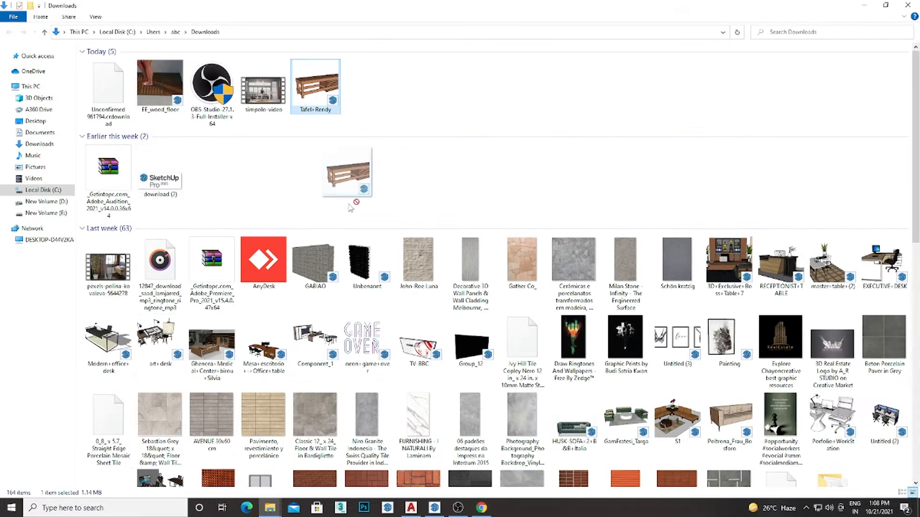
pyautogui.moveTo(442, 502); pyautogui.dragTo(470, 403)
pyautogui.scroll(-5, 293, 258)
pyautogui.moveTo(293, 259); pyautogui.dragTo(479, 307, button='middle')
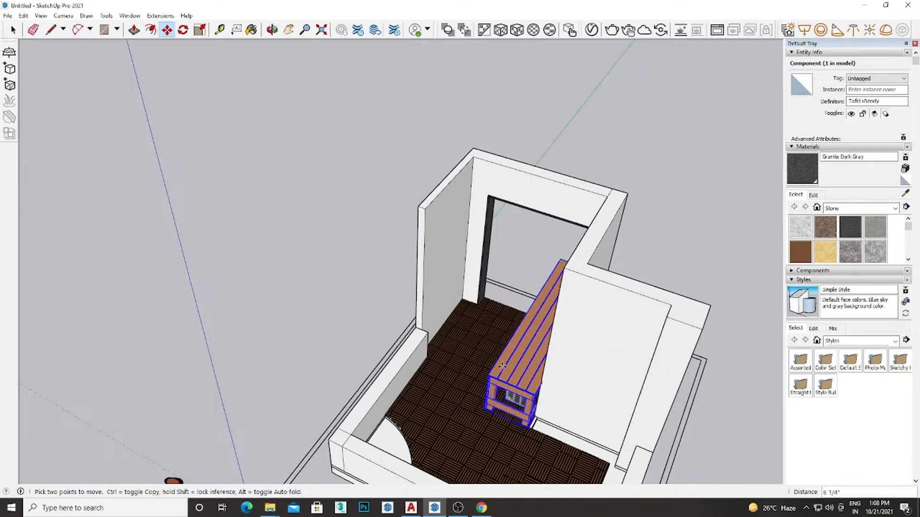
# Place the wooden table outside the balcony, alongside the low parapet wall
pyautogui.click(335, 297)
pyautogui.scroll(3, 421, 316)
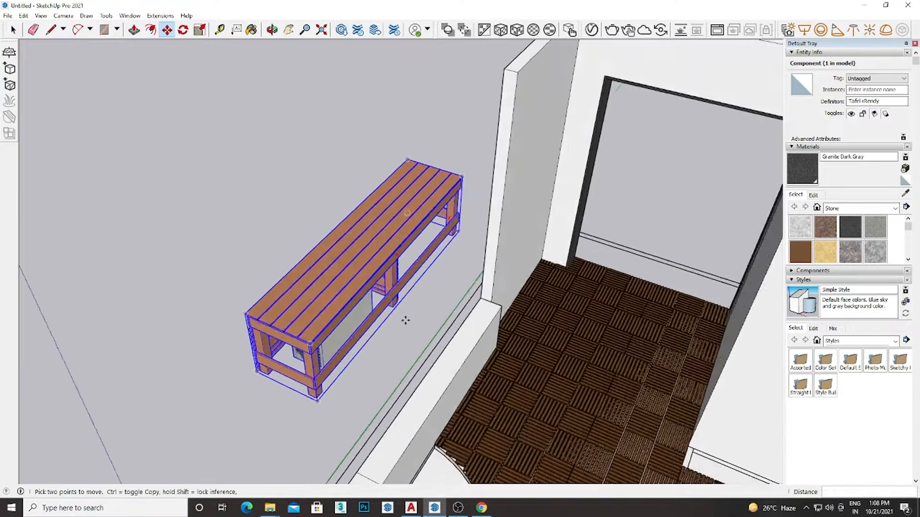
pyautogui.moveTo(421, 316); pyautogui.dragTo(448, 201, button='middle')
pyautogui.scroll(3, 454, 266)
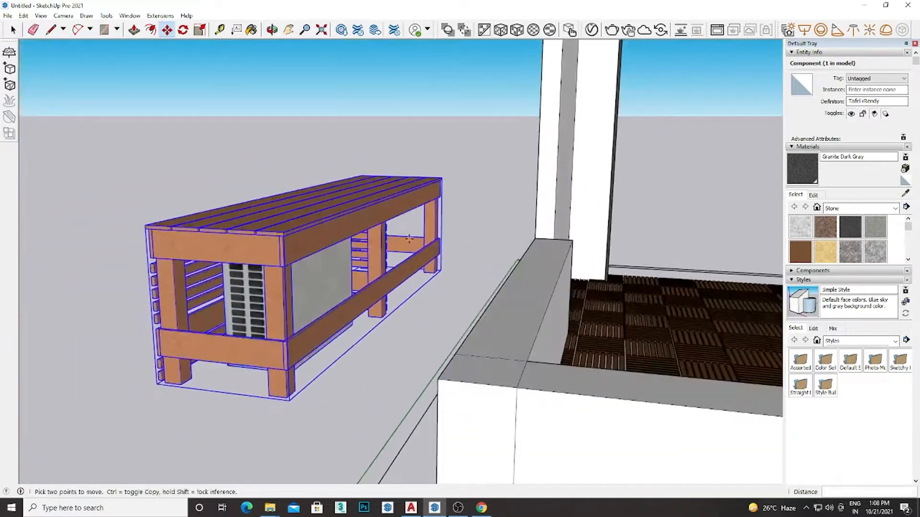
# Open the wooden table component for editing and select the upper board at its end
pyautogui.press('space')
pyautogui.doubleClick(239, 242)
pyautogui.click(239, 242)
pyautogui.moveTo(239, 242); pyautogui.dragTo(370, 220, button='middle')
pyautogui.press('space')
pyautogui.scroll(-3, 370, 220)
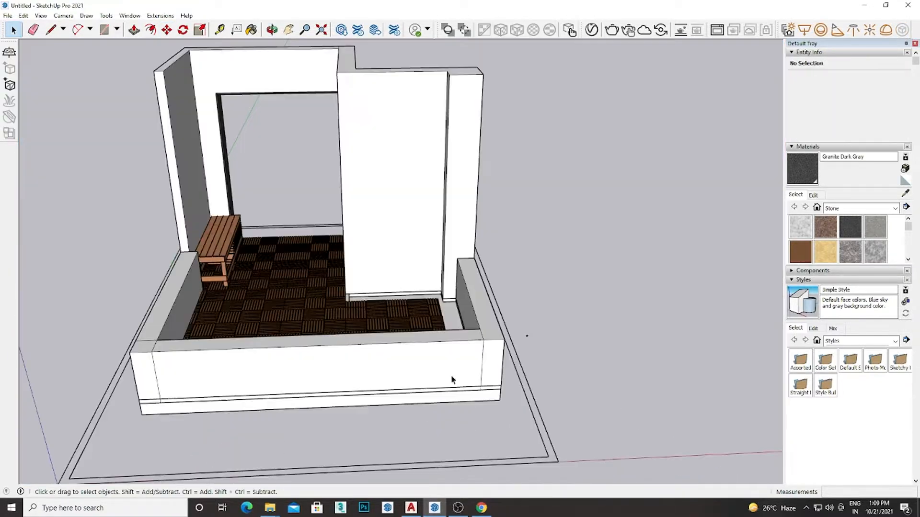
# Switch to 3D Warehouse in the browser and search for upvc_sliding models
pyautogui.click(482, 508)
pyautogui.write('u')
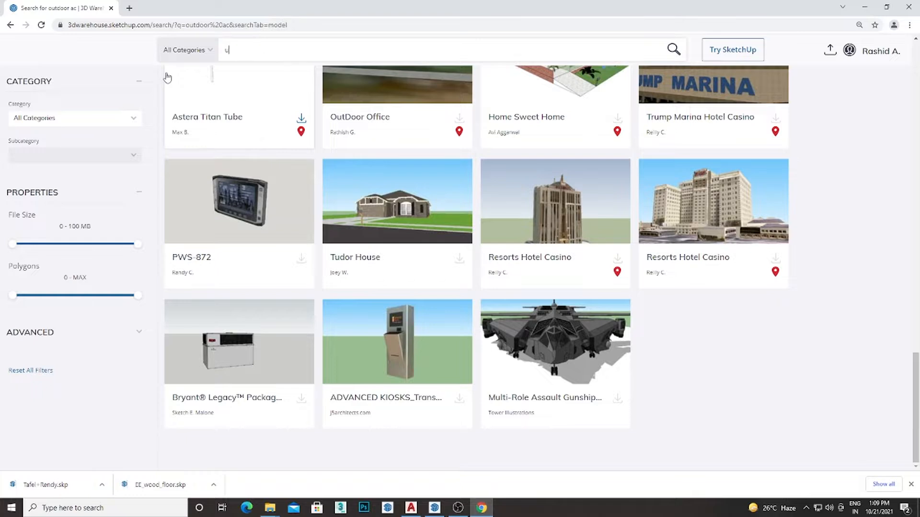
pyautogui.write('p')
pyautogui.press('Down')
pyautogui.press('Down')
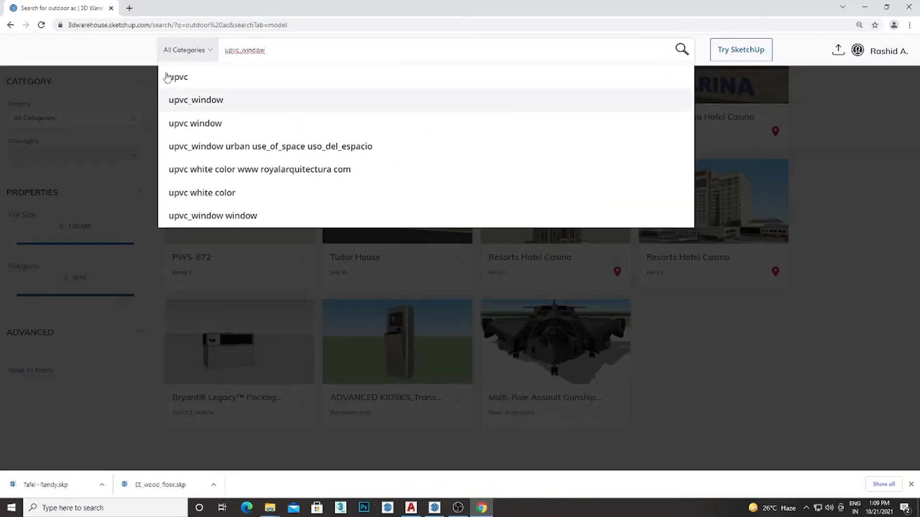
pyautogui.press('BackSpace')
pyautogui.write('sliding')
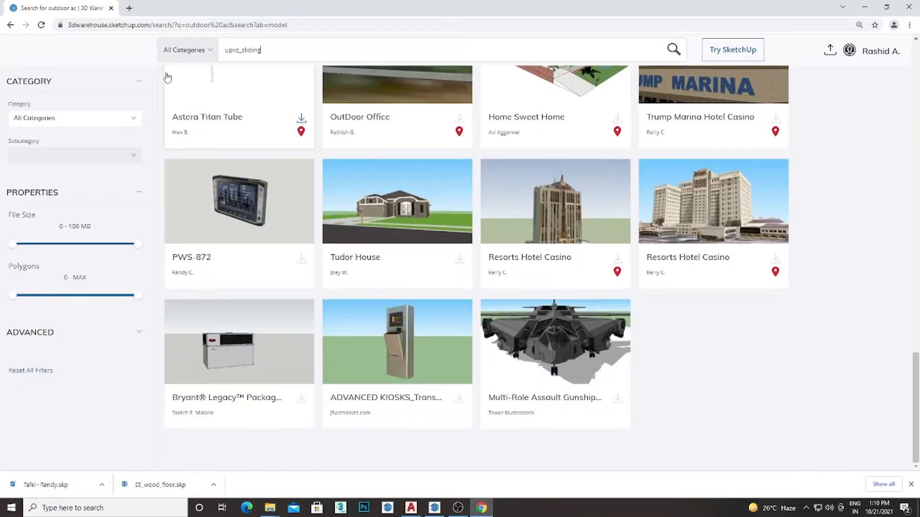
pyautogui.press('Return')
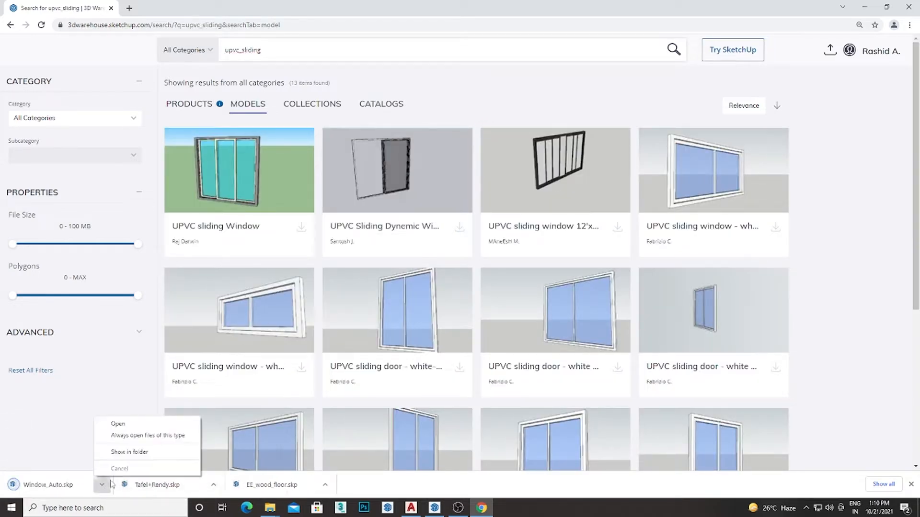
# Import the downloaded Window_Auto.skp into SketchUp beside the balcony and explode the component
pyautogui.click(129, 452)
pyautogui.moveTo(507, 515)
pyautogui.mouseDown()
pyautogui.moveTo(435, 506)
pyautogui.moveTo(534, 276)
pyautogui.mouseUp()
pyautogui.scroll(-3, 536, 272)
pyautogui.press('space')
pyautogui.rightClick(520, 272)
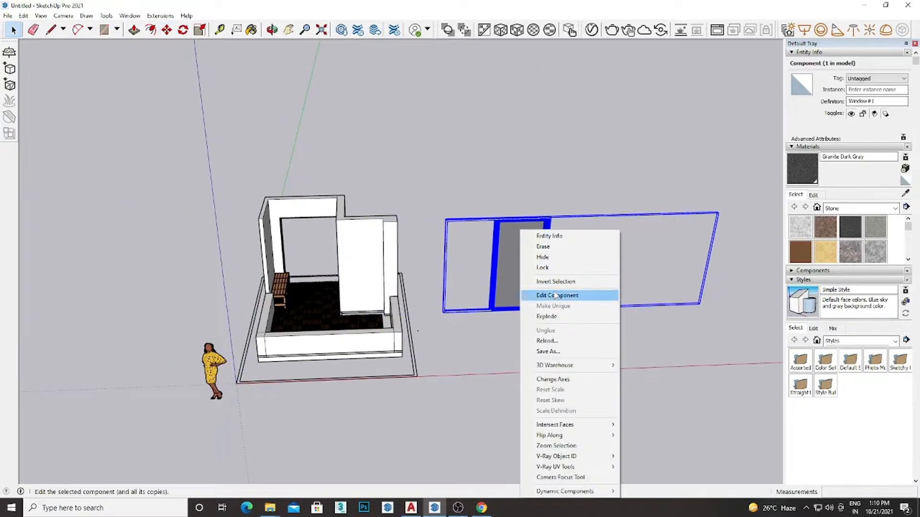
pyautogui.click(559, 317)
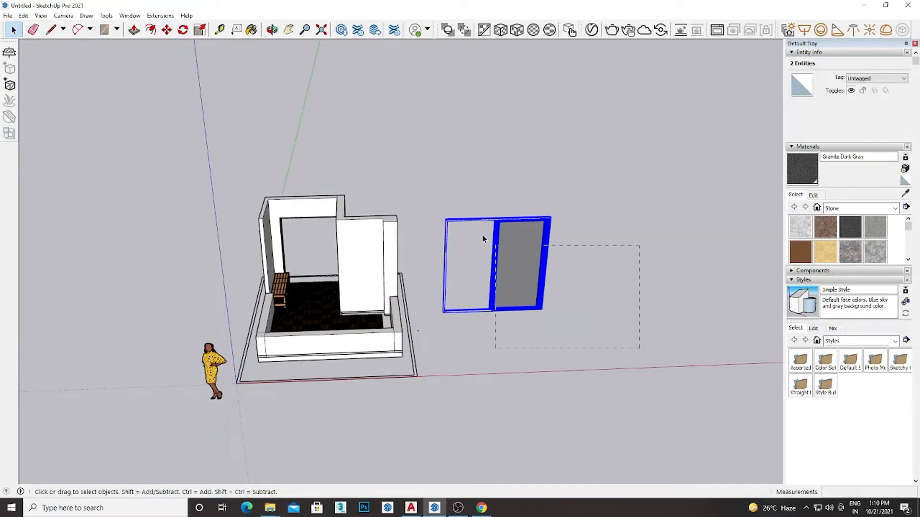
# Move the two-panel sliding window by its lower corner to the bottom corner of the granite-lined doorway
pyautogui.rightClick(511, 235)
pyautogui.press('Escape')
pyautogui.scroll(6, 541, 288)
pyautogui.press('m')
pyautogui.scroll(6, 361, 349)
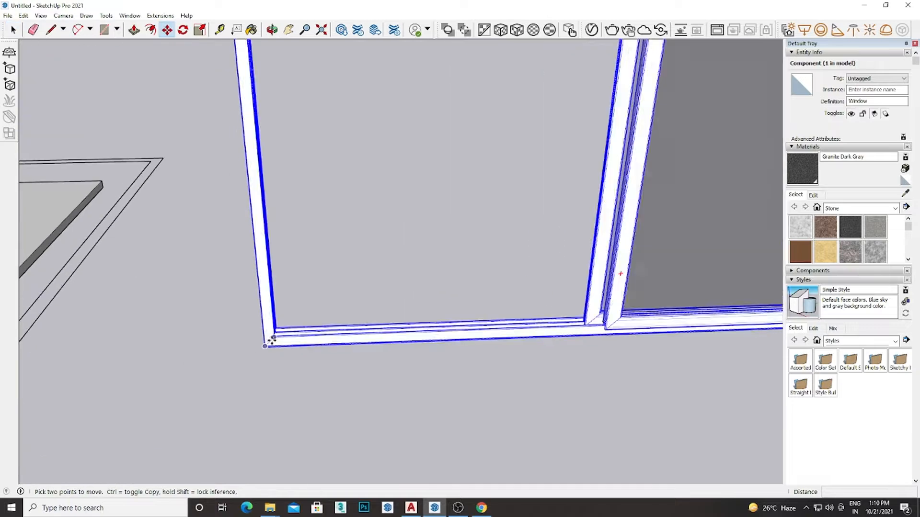
pyautogui.click(265, 346)
pyautogui.scroll(-8, 636, 320)
pyautogui.scroll(6, 441, 319)
pyautogui.moveTo(412, 307); pyautogui.dragTo(311, 307, button='middle')
pyautogui.scroll(2, 297, 283)
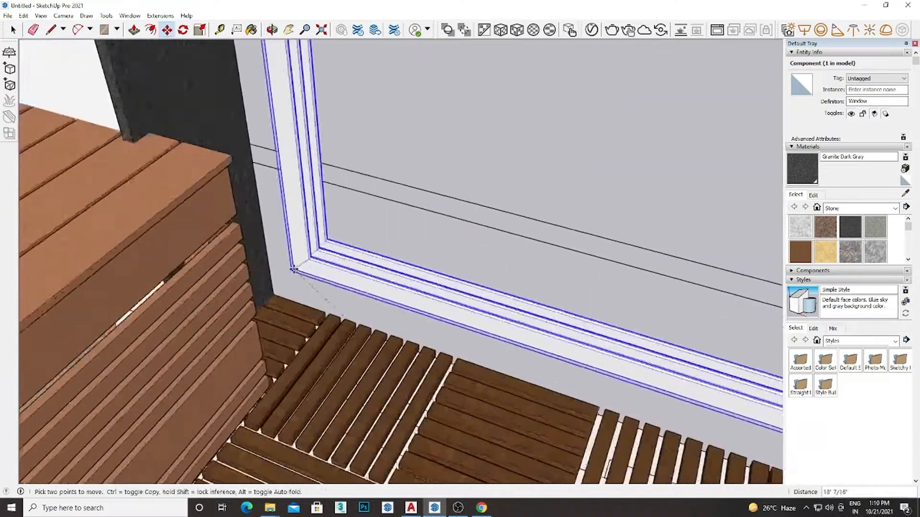
pyautogui.scroll(5, 294, 270)
pyautogui.click(233, 334)
# Scale the sliding window from its upper far corner down to the size of the doorway opening
pyautogui.scroll(-10, 240, 332)
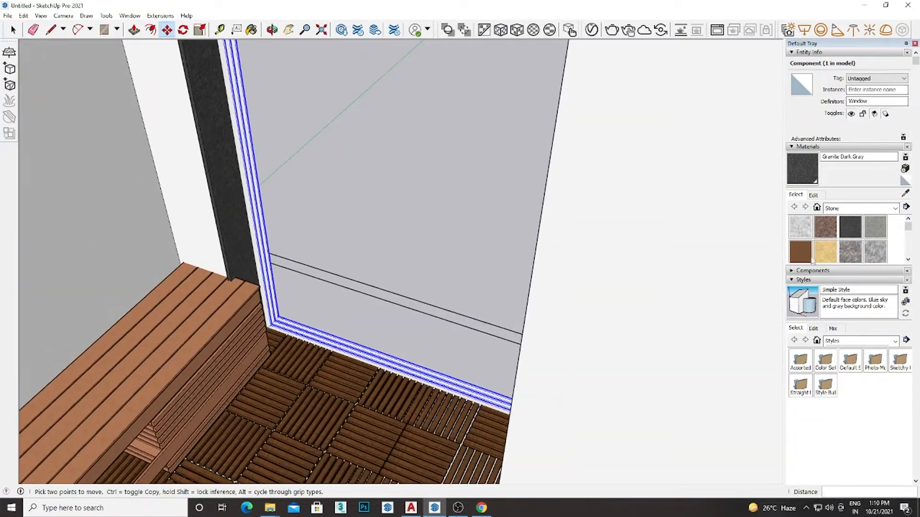
pyautogui.scroll(-10, 425, 288)
pyautogui.press('s')
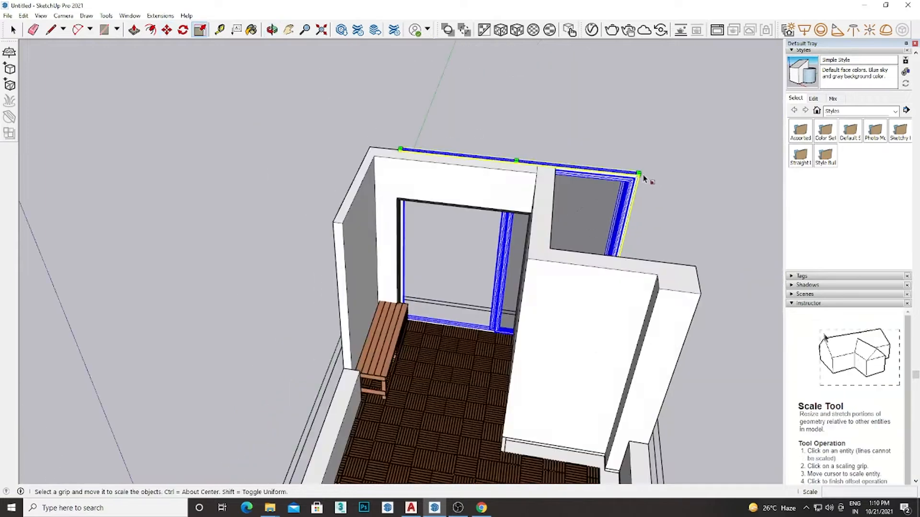
pyautogui.click(639, 174)
pyautogui.click(532, 220)
pyautogui.scroll(2, 474, 161)
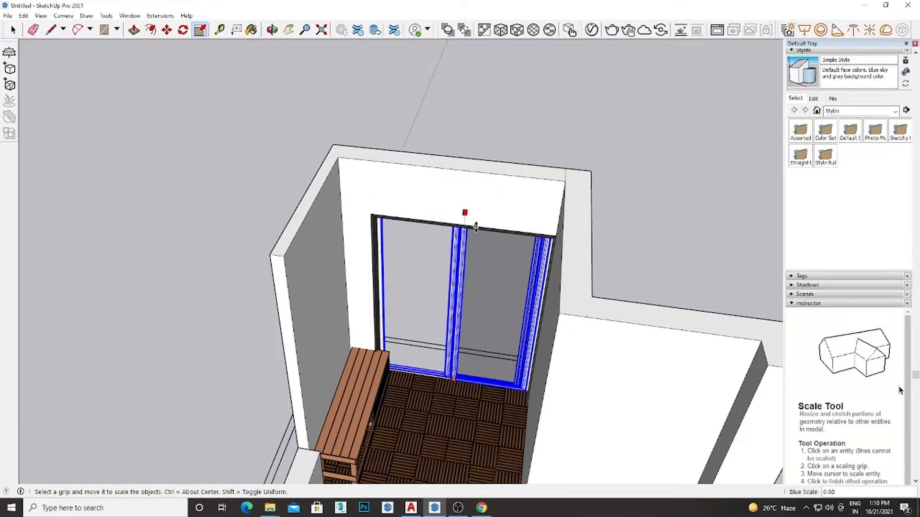
# Scale the sliding window's height up to the underside of the granite lining at the doorway's head
pyautogui.scroll(7, 464, 230)
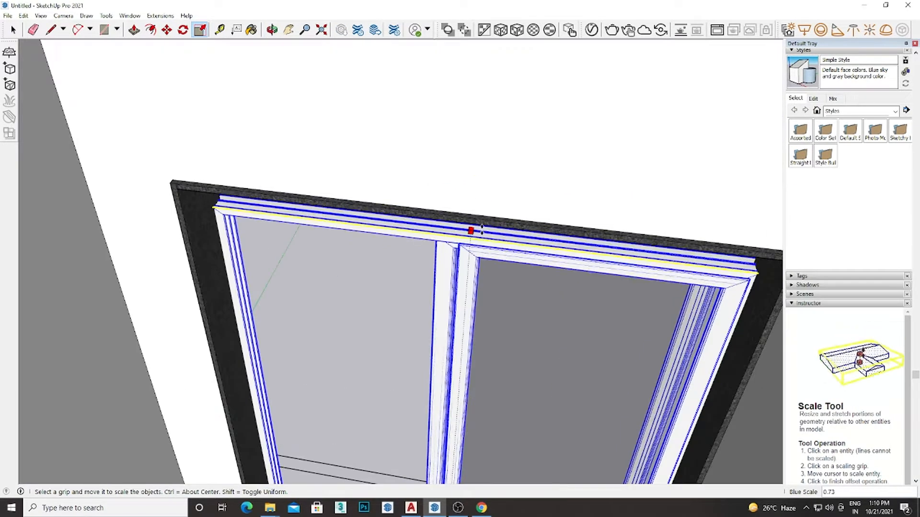
pyautogui.scroll(1, 470, 230)
pyautogui.moveTo(470, 230); pyautogui.dragTo(415, 236, button='middle')
pyautogui.moveTo(433, 229); pyautogui.dragTo(444, 162)
pyautogui.moveTo(444, 162); pyautogui.dragTo(559, 355, button='middle')
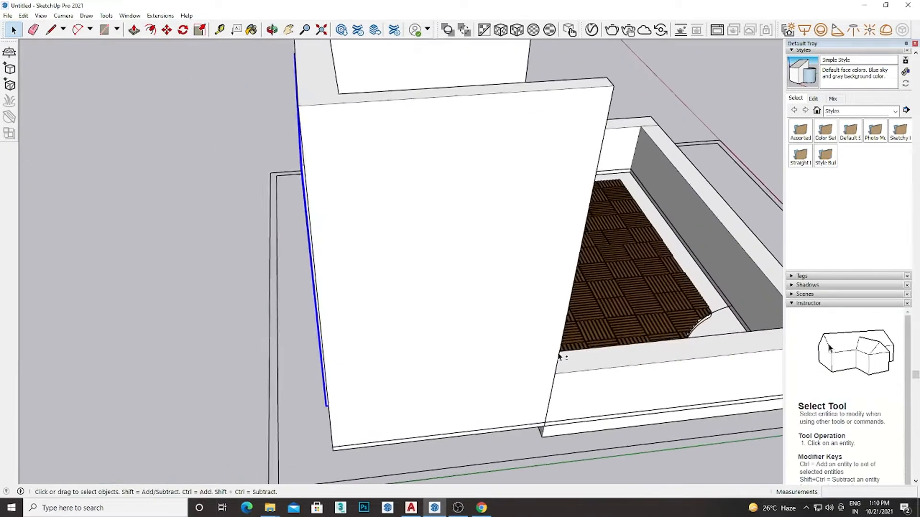
# Move the sliding window by 3 into the thickness of the doorway wall and deselect it
pyautogui.moveTo(431, 331); pyautogui.dragTo(503, 312, button='middle')
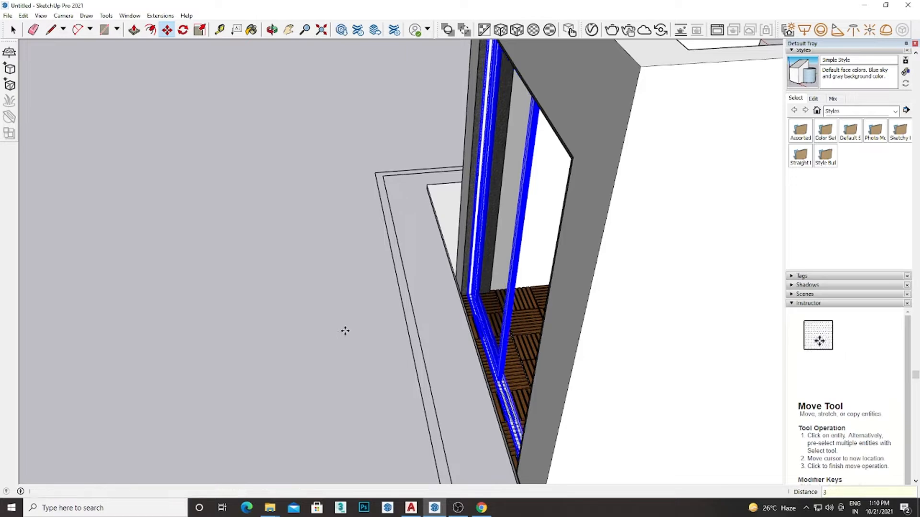
pyautogui.moveTo(345, 331); pyautogui.dragTo(428, 408, button='middle')
pyautogui.press('space')
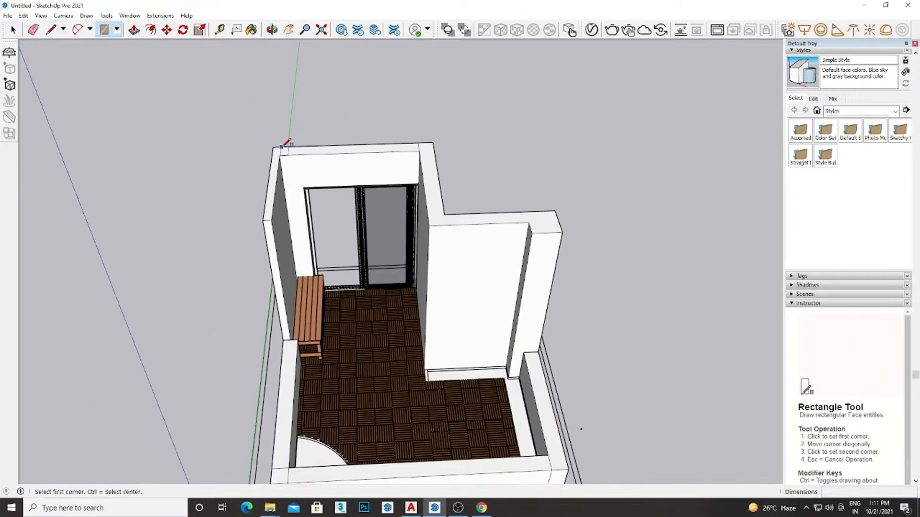
# Draw a rectangle across the wall tops over the covered part of the balcony and make the roof face a group
pyautogui.click(563, 232)
pyautogui.press('space')
pyautogui.rightClick(475, 167)
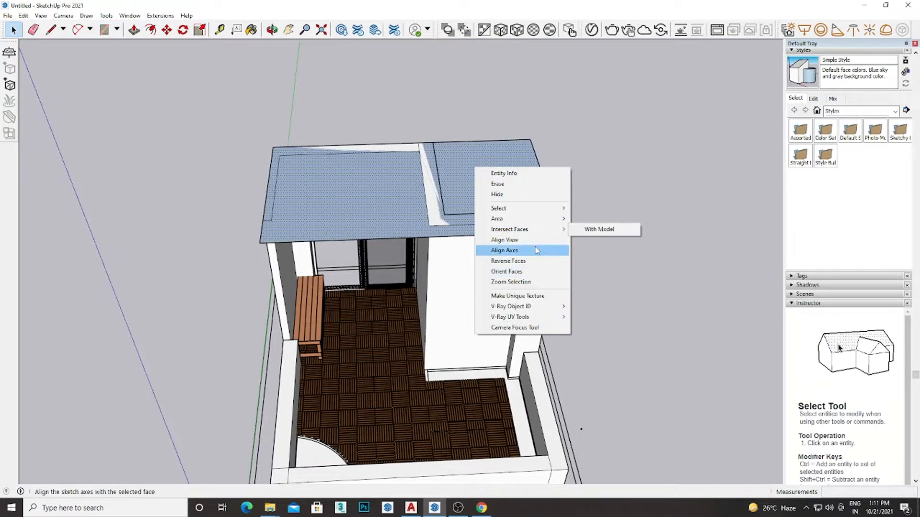
pyautogui.click(595, 211)
pyautogui.rightClick(434, 168)
pyautogui.click(472, 253)
pyautogui.scroll(3, 499, 188)
# Push/Pull the grouped roof face into a slab, extend its front edge with a distance of 1, and leave the group
pyautogui.doubleClick(494, 191)
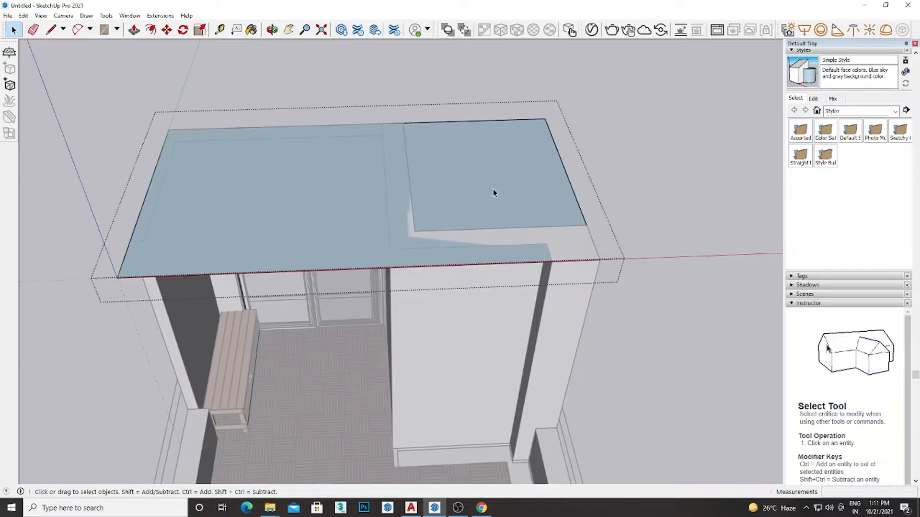
pyautogui.press('p')
pyautogui.click(493, 192)
pyautogui.moveTo(491, 182); pyautogui.dragTo(401, 181, button='middle')
pyautogui.scroll(-3, 441, 369)
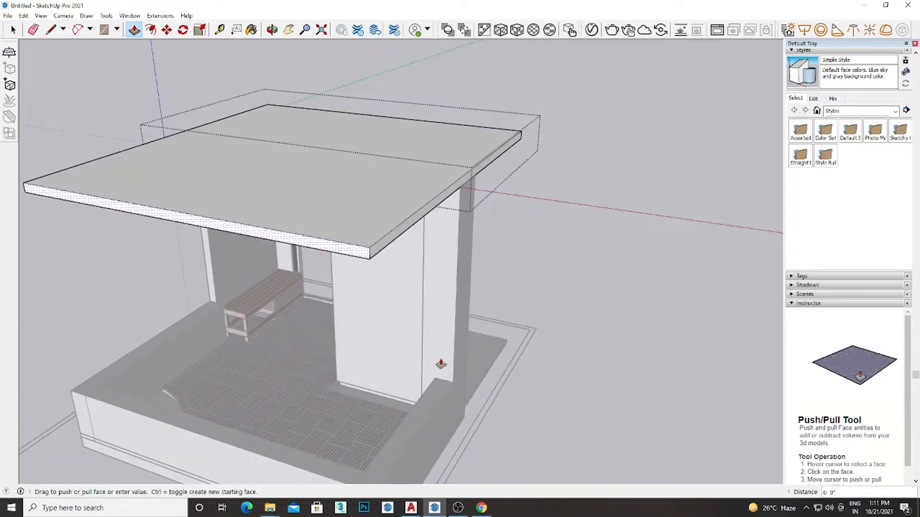
pyautogui.moveTo(441, 370); pyautogui.dragTo(488, 253, button='middle')
pyautogui.write('1')
pyautogui.press('Return')
pyautogui.moveTo(469, 216); pyautogui.dragTo(379, 171, button='middle')
pyautogui.press('space')
pyautogui.click(346, 190)
# Examine the balcony with its roof slab from the front, then the bare floor strip between the parquet and the walls
pyautogui.scroll(6, 306, 177)
pyautogui.scroll(-4, 330, 194)
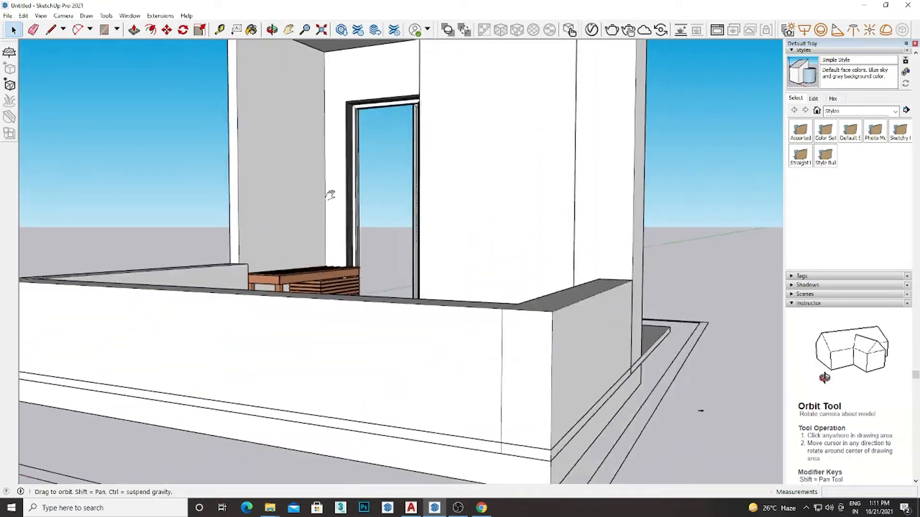
pyautogui.moveTo(330, 194); pyautogui.dragTo(359, 259, button='middle')
pyautogui.scroll(-4, 360, 258)
pyautogui.scroll(4, 352, 335)
pyautogui.moveTo(352, 340); pyautogui.dragTo(342, 302, button='middle')
pyautogui.scroll(-3, 342, 303)
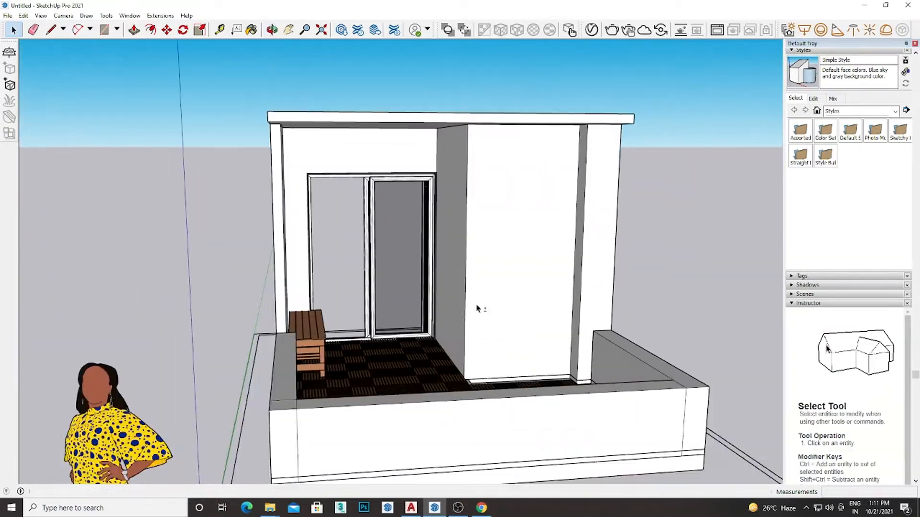
pyautogui.moveTo(478, 308); pyautogui.dragTo(402, 232, button='middle')
pyautogui.scroll(5, 402, 232)
pyautogui.moveTo(571, 245); pyautogui.dragTo(438, 326, button='middle')
pyautogui.scroll(3, 439, 327)
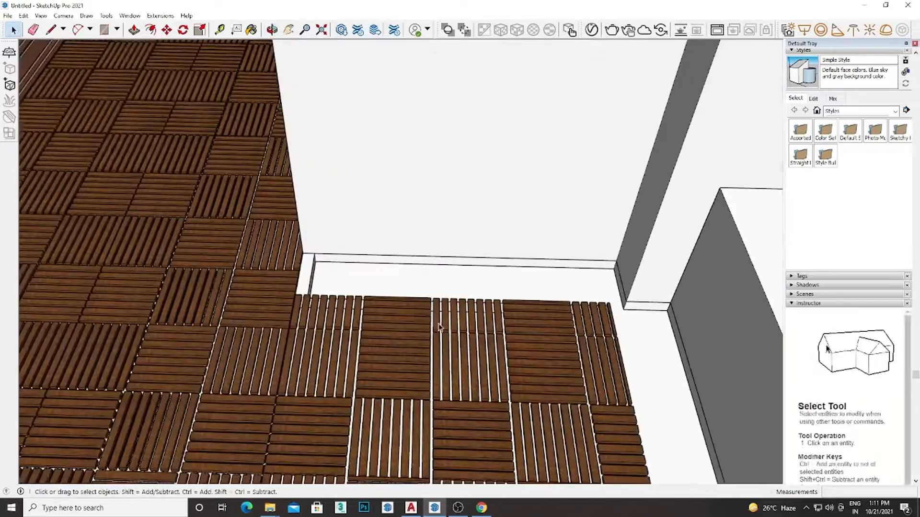
# Switch to the browser, search Google Images for stone texture, and preview a dark stone wall picture
pyautogui.click(481, 508)
pyautogui.click(129, 8)
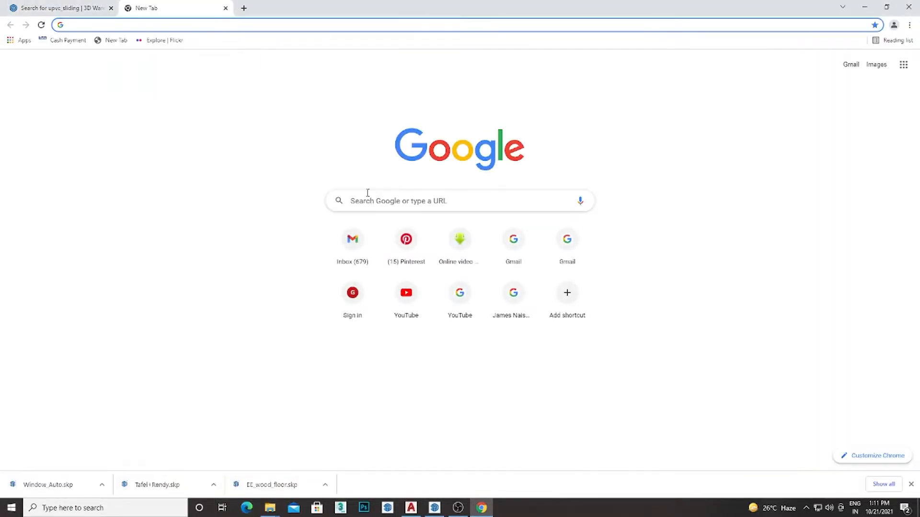
pyautogui.click(374, 200)
pyautogui.write('stone teture')
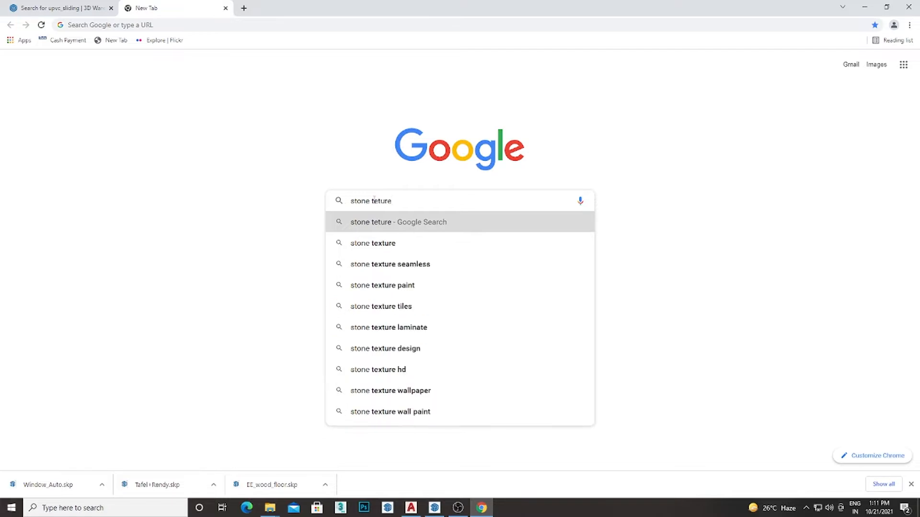
pyautogui.press('Down')
pyautogui.press('Return')
pyautogui.click(137, 87)
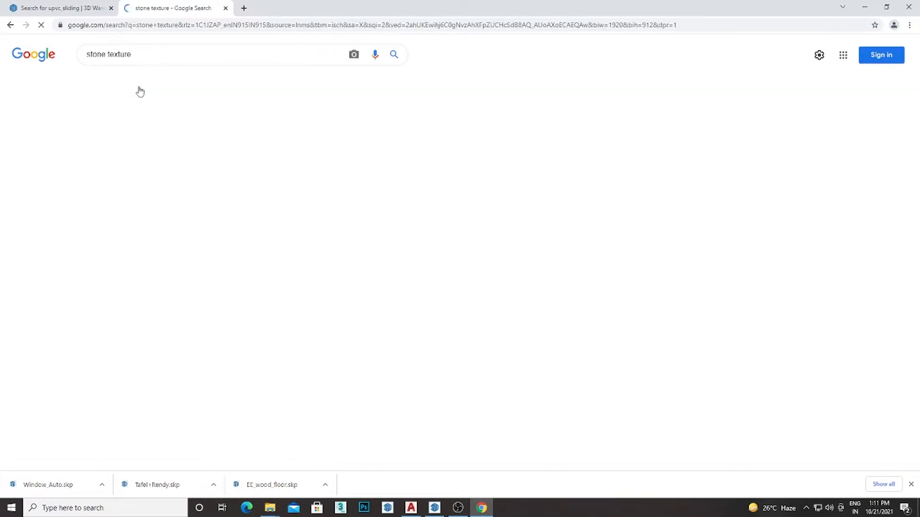
pyautogui.scroll(-3, 293, 267)
pyautogui.click(294, 266)
# Change the image search to "pabbles texture" and open the white pebbles 4k wallpaper preview from besthqwallpapers
pyautogui.click(98, 48)
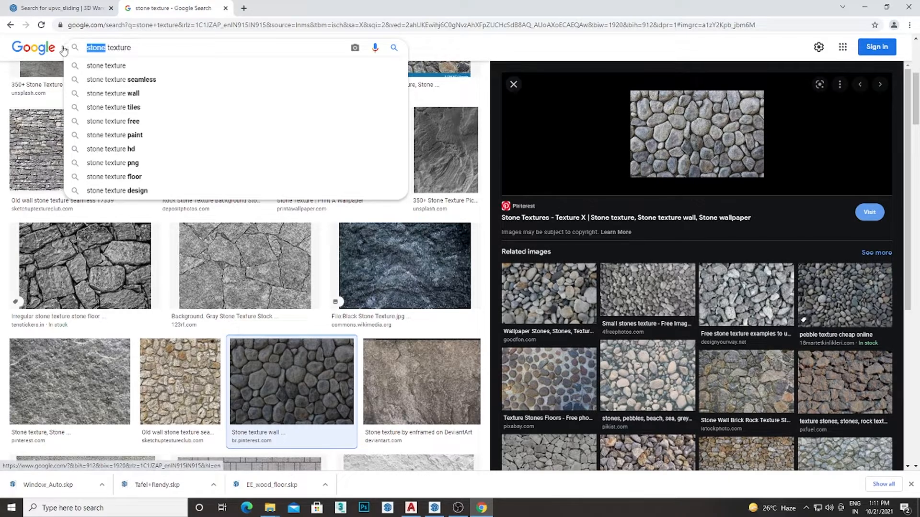
pyautogui.write('pabbles')
pyautogui.press('Return')
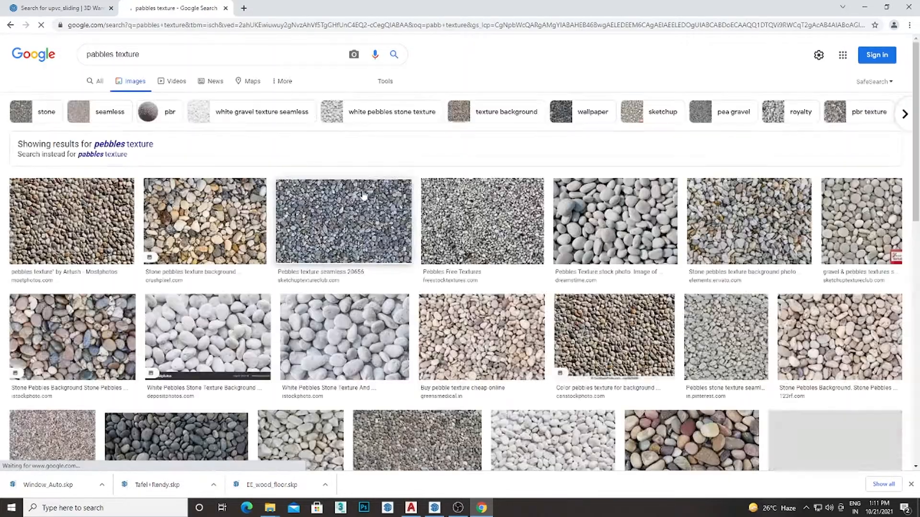
pyautogui.scroll(-5, 664, 289)
pyautogui.click(858, 324)
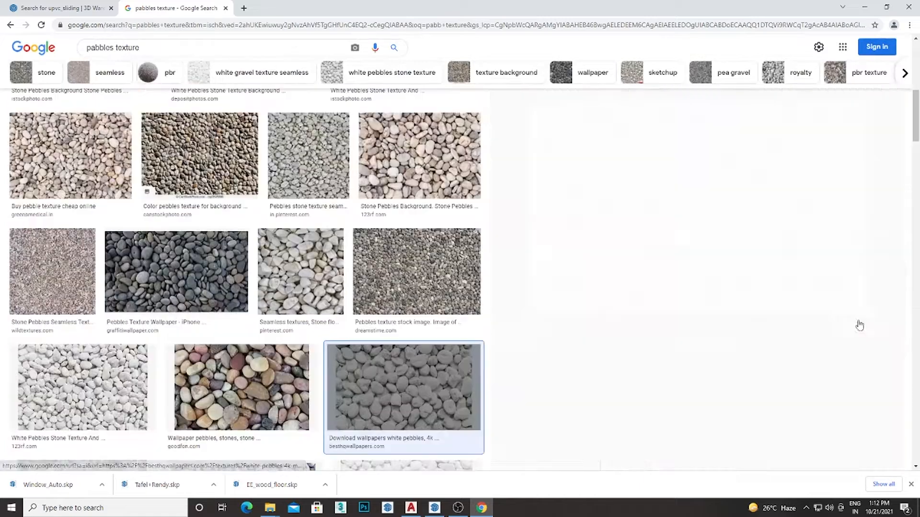
pyautogui.scroll(-5, 727, 227)
pyautogui.scroll(4, 582, 211)
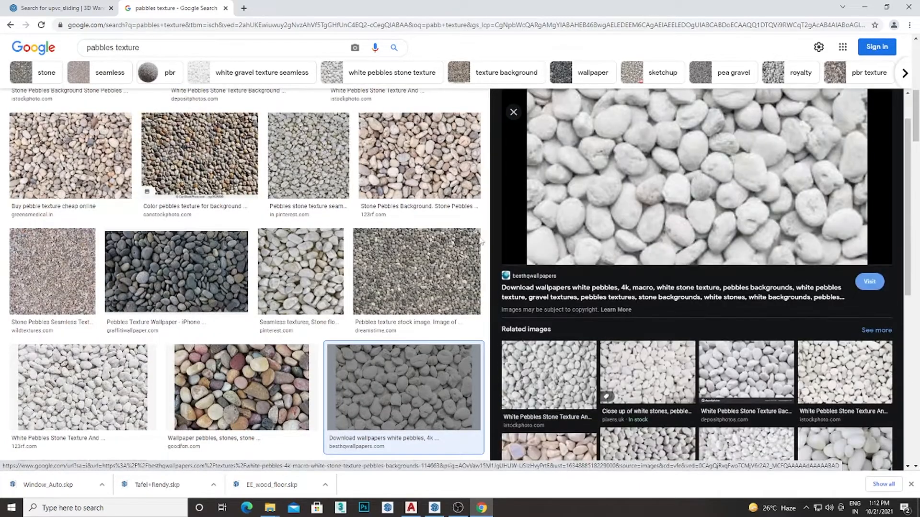
pyautogui.scroll(-2, 250, 332)
pyautogui.scroll(-9, 249, 332)
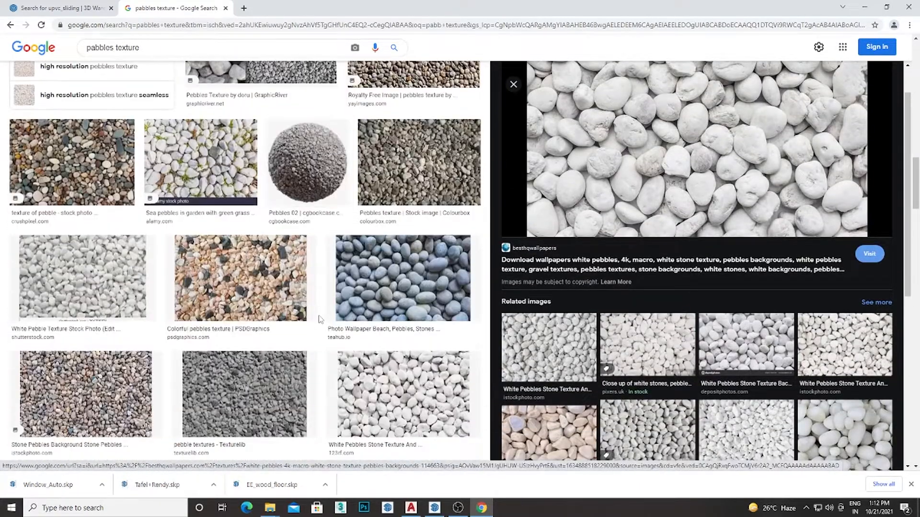
# Save the white pebbles image to the computer and return to SketchUp
pyautogui.rightClick(632, 216)
pyautogui.click(668, 315)
pyautogui.press('Return')
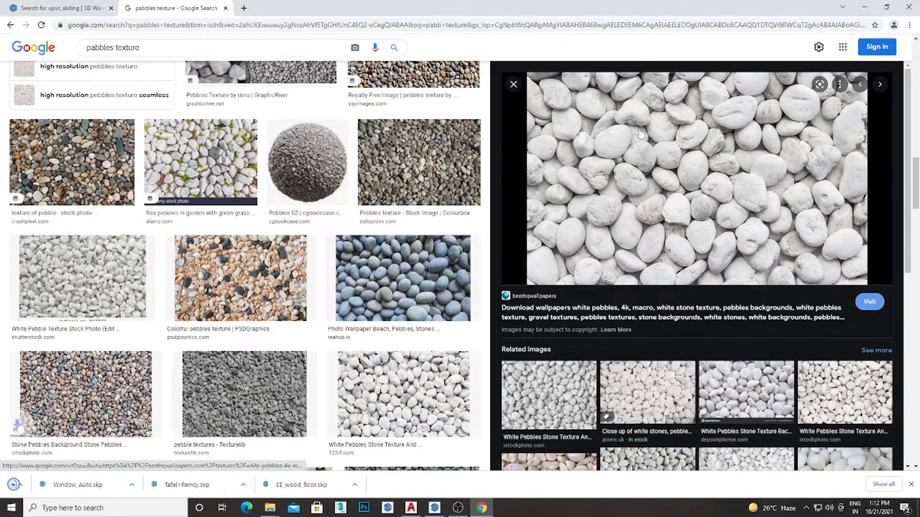
pyautogui.click(864, 7)
# Create a material from the downloaded white pebbles image and apply it to the floor face around the parquet
pyautogui.doubleClick(536, 295)
pyautogui.click(537, 294)
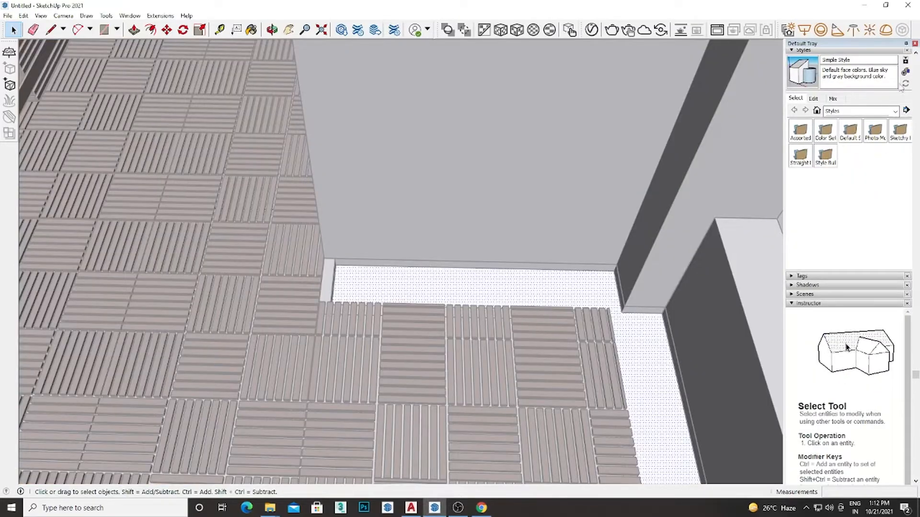
pyautogui.scroll(5, 847, 348)
pyautogui.click(904, 169)
pyautogui.click(512, 289)
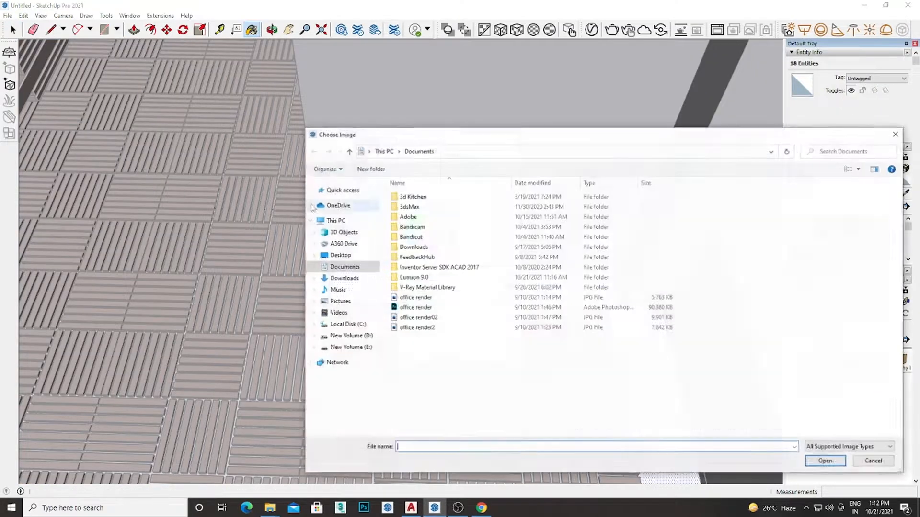
pyautogui.click(344, 278)
pyautogui.click(825, 461)
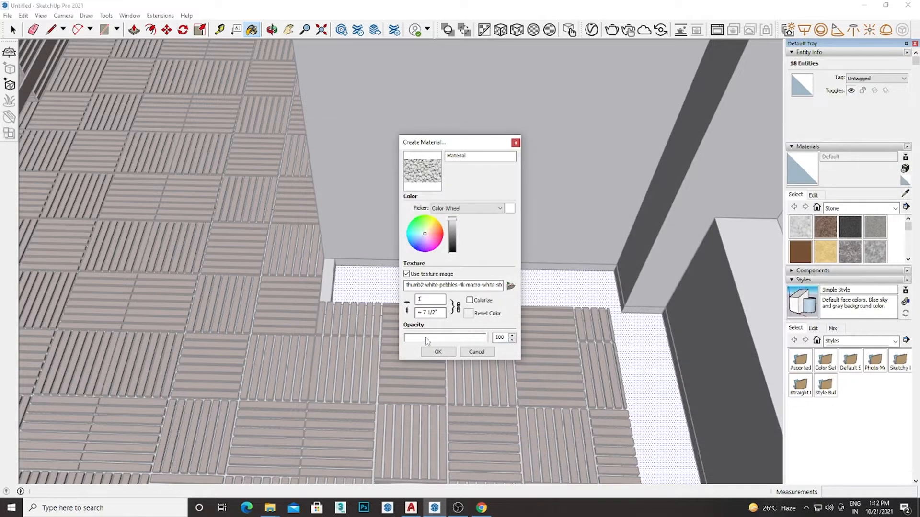
pyautogui.click(438, 352)
pyautogui.scroll(6, 479, 283)
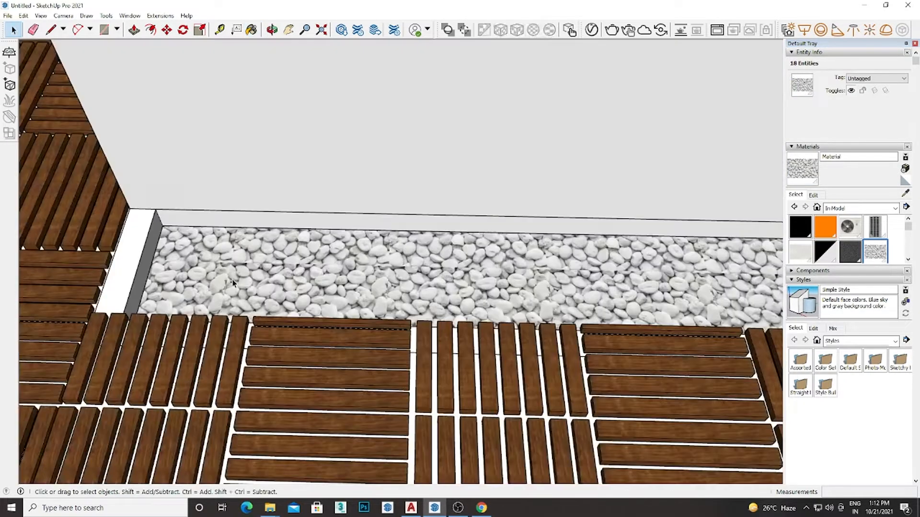
pyautogui.press('Escape')
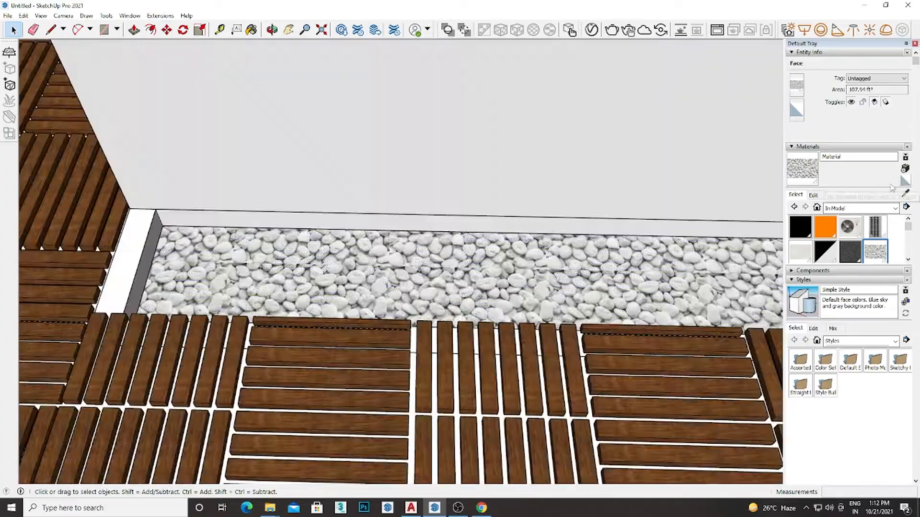
# Inspect the pebble texture along the floor edges and in the balcony's curved corner
pyautogui.scroll(-3, 307, 230)
pyautogui.moveTo(287, 230); pyautogui.dragTo(575, 335, button='middle')
pyautogui.scroll(3, 288, 167)
pyautogui.moveTo(287, 158); pyautogui.dragTo(163, 178, button='middle')
pyautogui.scroll(2, 299, 153)
pyautogui.keyDown('shift'); pyautogui.moveTo(268, 66); pyautogui.dragTo(401, 322, button='middle'); pyautogui.keyUp('shift')
pyautogui.tripleClick(299, 152)
pyautogui.press('Escape')
pyautogui.scroll(-2, 323, 153)
pyautogui.scroll(-4, 337, 142)
pyautogui.scroll(3, 230, 144)
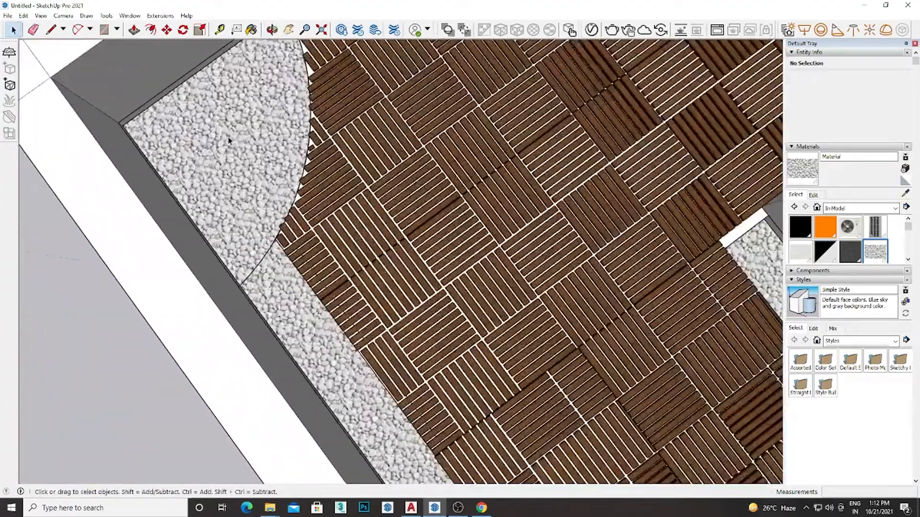
# Draw an arc on the pebble floor along the parquet's curved edge, from the wall to the straight parquet border
pyautogui.doubleClick(229, 145)
pyautogui.click(229, 145)
pyautogui.scroll(-2, 277, 141)
pyautogui.scroll(3, 349, 198)
pyautogui.keyDown('shift'); pyautogui.moveTo(276, 141); pyautogui.dragTo(527, 118, button='middle'); pyautogui.keyUp('shift')
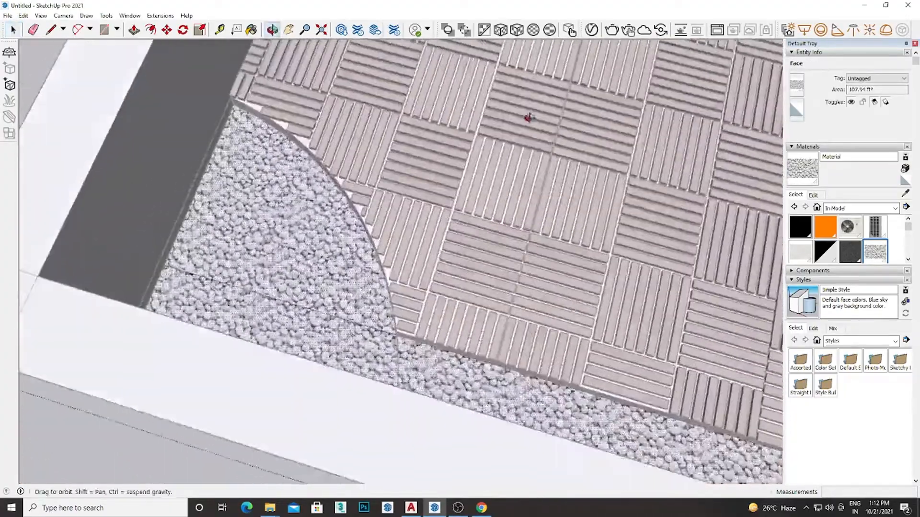
pyautogui.scroll(3, 241, 112)
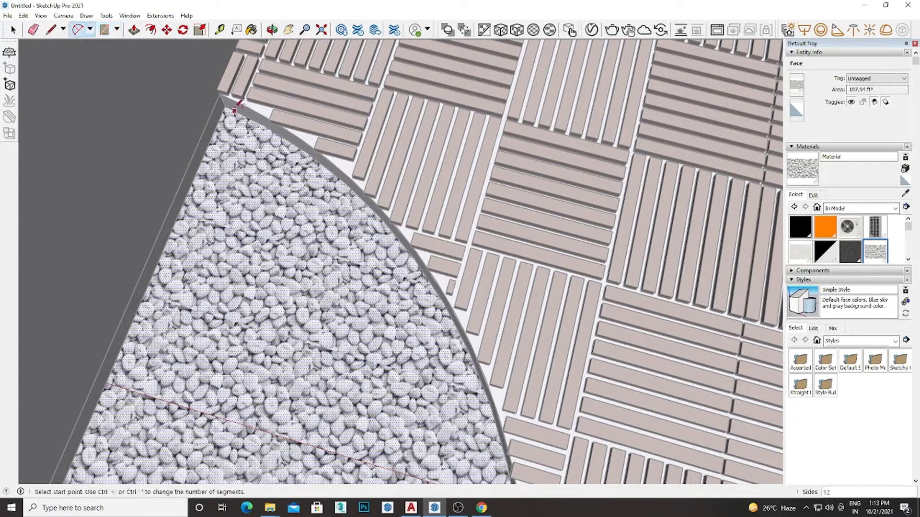
pyautogui.click(234, 111)
pyautogui.scroll(-2, 234, 111)
pyautogui.moveTo(235, 111); pyautogui.dragTo(307, 99, button='middle')
pyautogui.scroll(8, 442, 321)
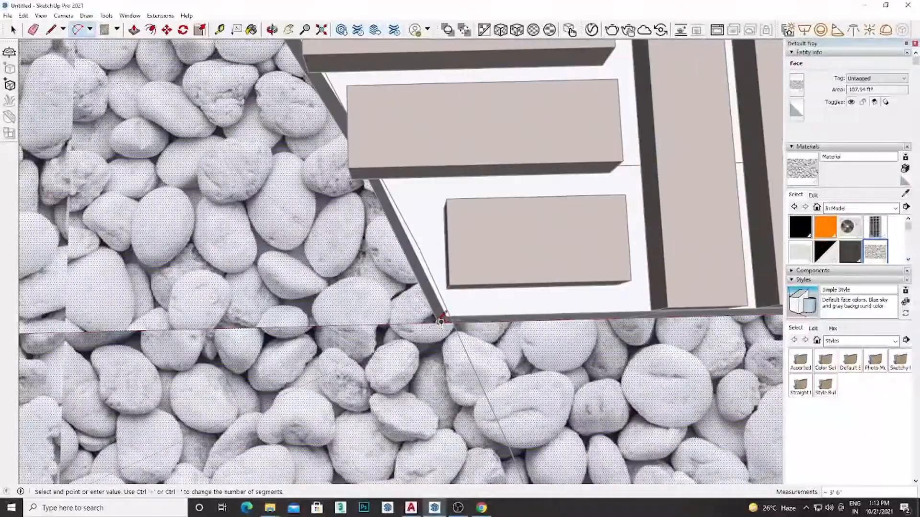
pyautogui.click(440, 322)
pyautogui.scroll(-5, 440, 321)
pyautogui.click(284, 132)
pyautogui.scroll(-2, 288, 165)
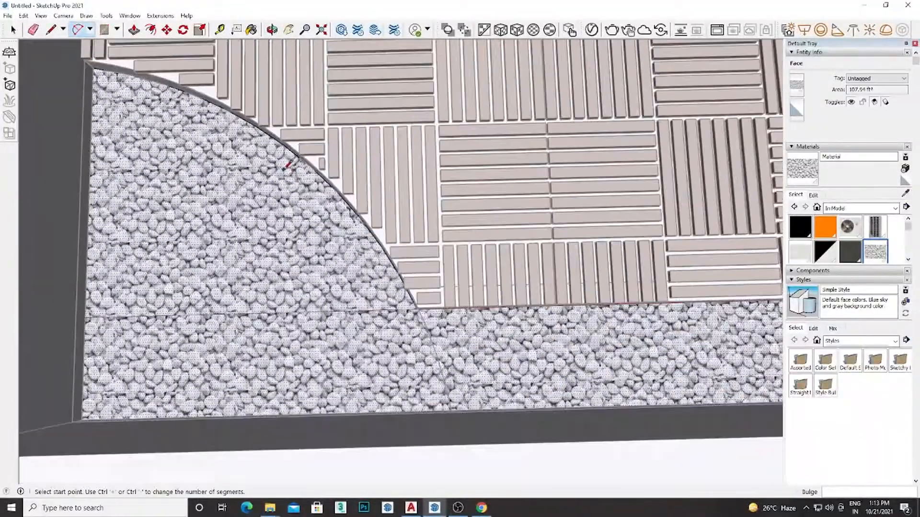
# Draw a straight line from the arc's end at the parquet corner across the pebble strip to the parapet wall
pyautogui.press('l')
pyautogui.scroll(6, 420, 318)
pyautogui.scroll(-5, 426, 261)
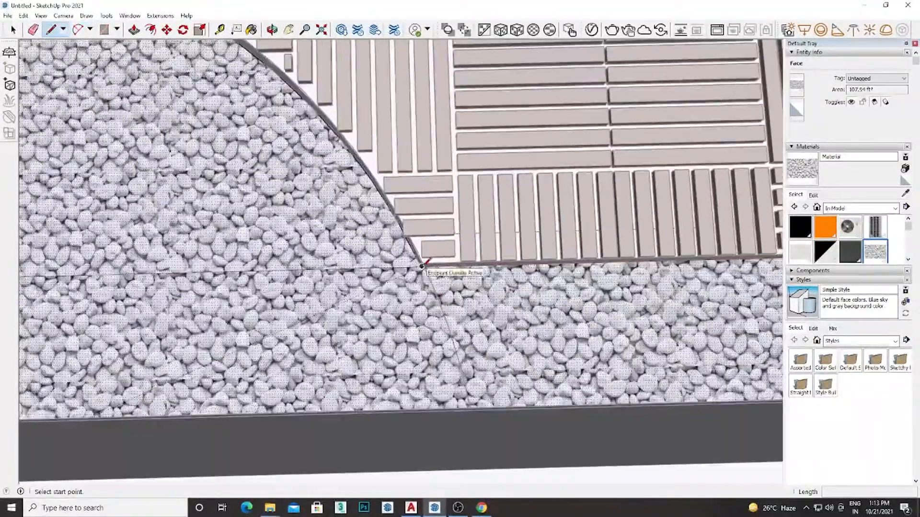
pyautogui.scroll(4, 425, 263)
pyautogui.click(424, 264)
pyautogui.keyDown('shift'); pyautogui.moveTo(429, 421); pyautogui.dragTo(423, 302, button='middle'); pyautogui.keyUp('shift')
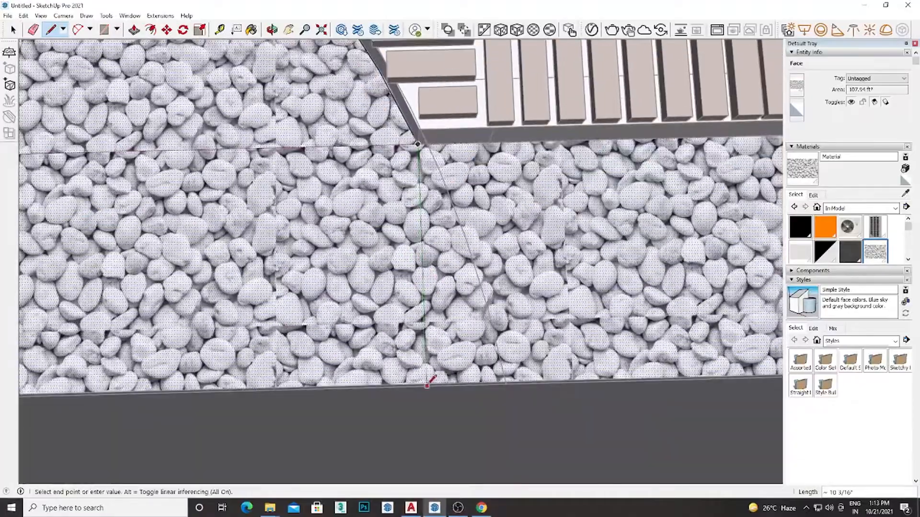
pyautogui.scroll(-2, 429, 381)
pyautogui.scroll(2, 422, 345)
pyautogui.scroll(-3, 422, 345)
# Continue the line along both walls through the corner to the arc's start and select the enclosed pebble face
pyautogui.moveTo(422, 345); pyautogui.dragTo(336, 431, button='middle')
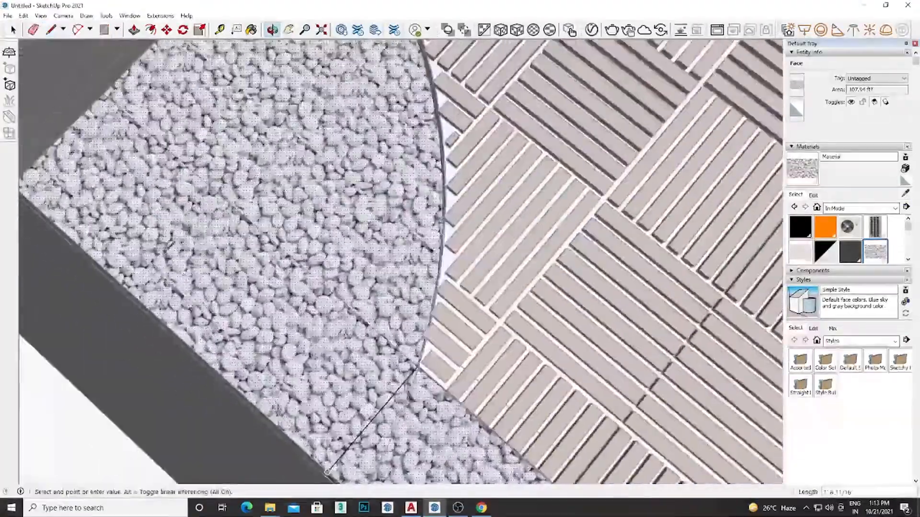
pyautogui.scroll(-2, 327, 455)
pyautogui.scroll(4, 127, 245)
pyautogui.click(100, 238)
pyautogui.scroll(-4, 102, 239)
pyautogui.scroll(2, 440, 60)
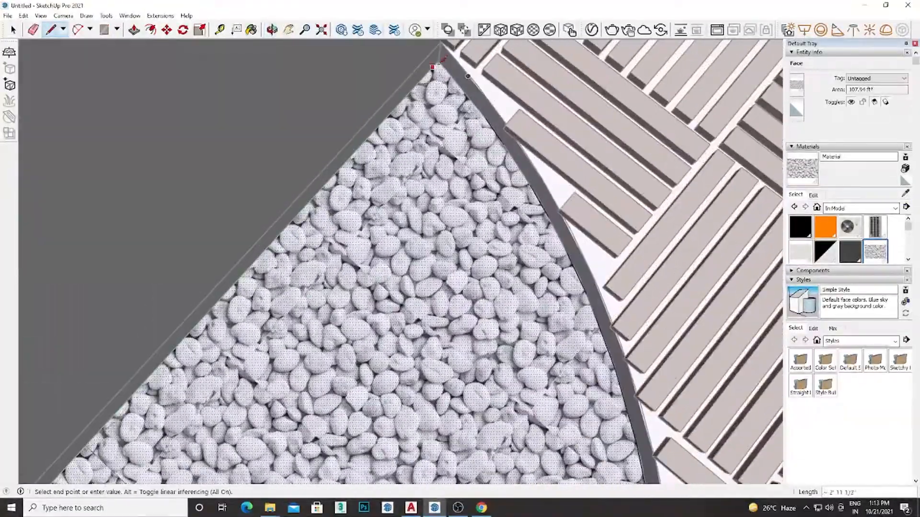
pyautogui.click(435, 64)
pyautogui.press('space')
pyautogui.click(366, 199)
pyautogui.scroll(-2, 367, 199)
pyautogui.scroll(-4, 326, 210)
pyautogui.moveTo(325, 210); pyautogui.dragTo(315, 213, button='middle')
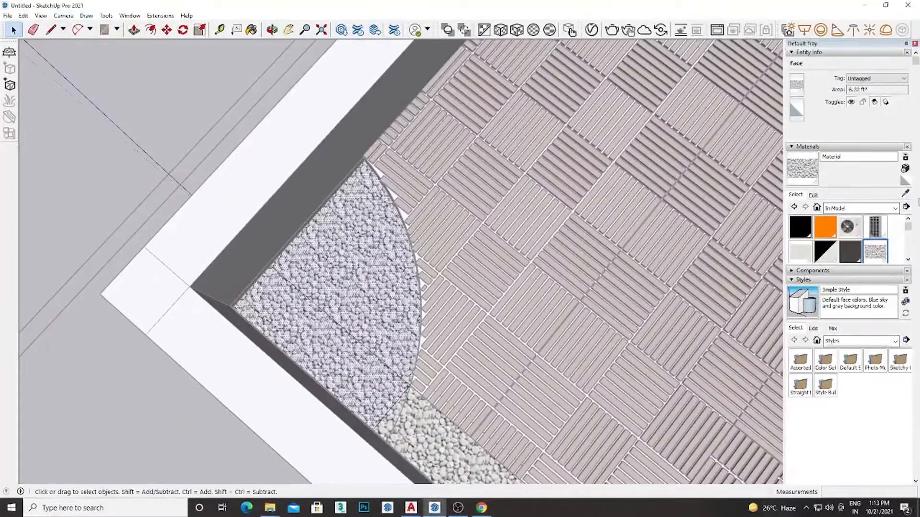
# Switch to Chrome and search Google Images for grass texture
pyautogui.click(482, 507)
pyautogui.write('g')
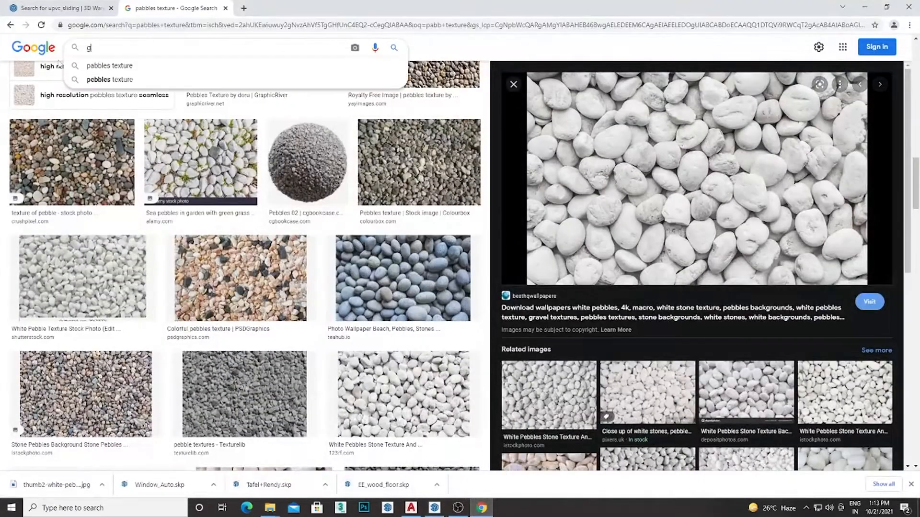
pyautogui.write('rass')
pyautogui.click(106, 66)
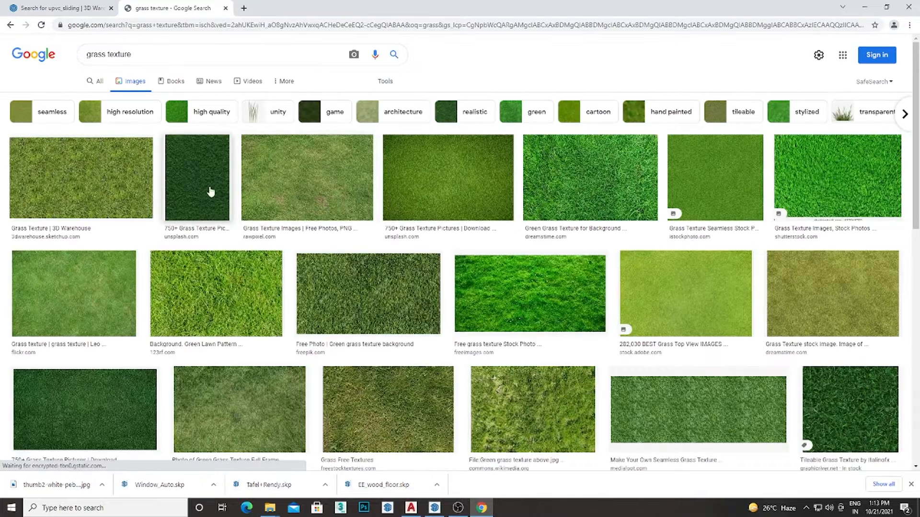
# Open the dark green Unsplash grass image, save it as a JPEG in Downloads and return to SketchUp
pyautogui.click(208, 191)
pyautogui.scroll(-5, 693, 218)
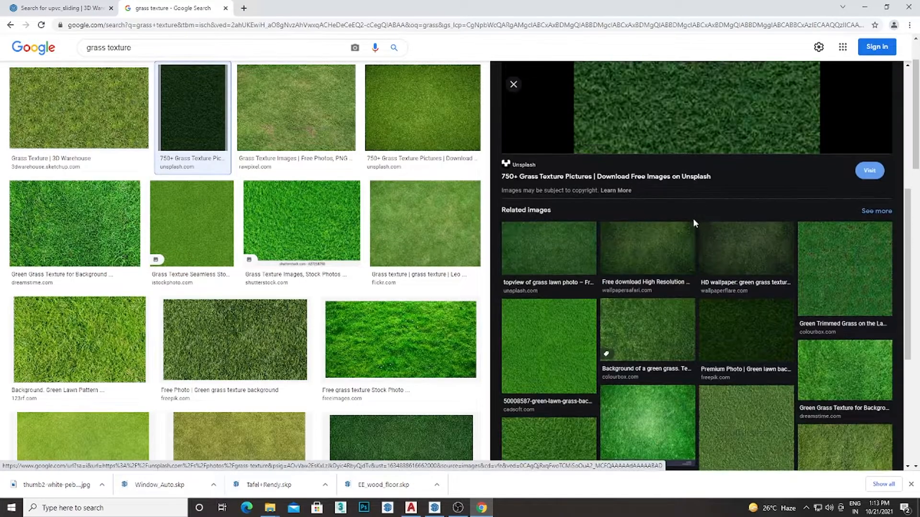
pyautogui.scroll(5, 693, 217)
pyautogui.rightClick(684, 161)
pyautogui.click(728, 267)
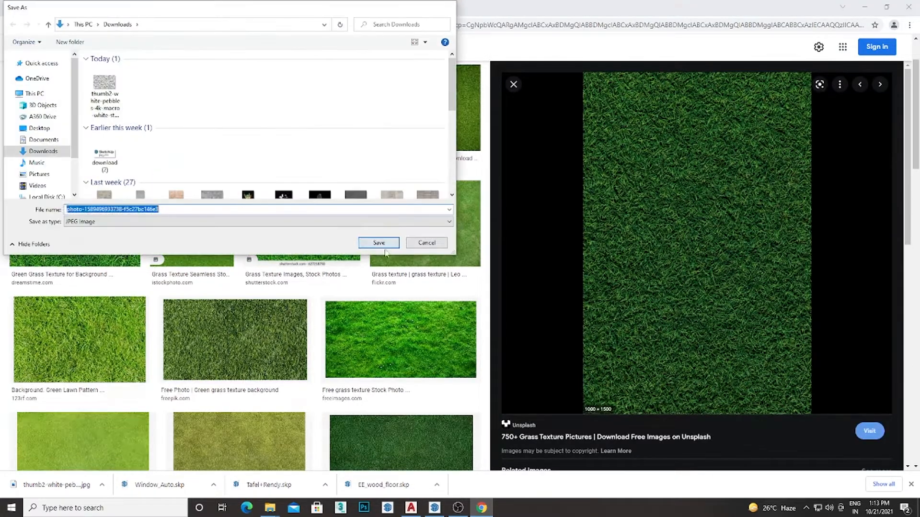
pyautogui.click(380, 244)
pyautogui.click(865, 7)
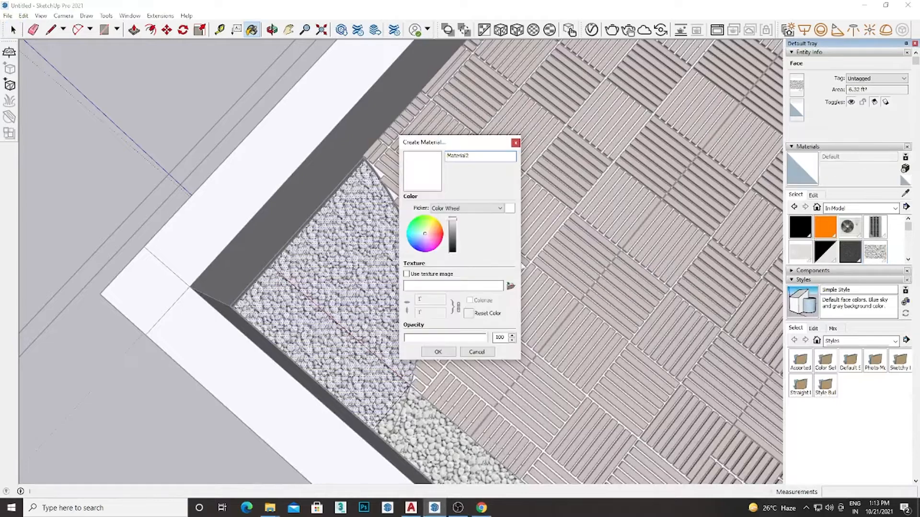
# Create a material from the downloaded grass photo and paint the curved corner floor face with it
pyautogui.click(511, 286)
pyautogui.click(822, 459)
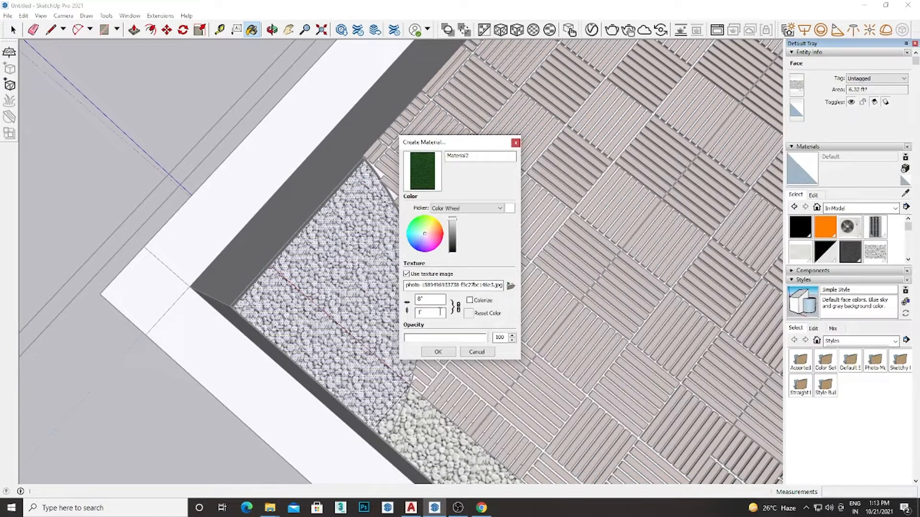
pyautogui.click(448, 353)
pyautogui.click(373, 295)
# Enlarge the grass texture by setting its width to 24, and finally to 48
pyautogui.scroll(4, 372, 295)
pyautogui.click(813, 195)
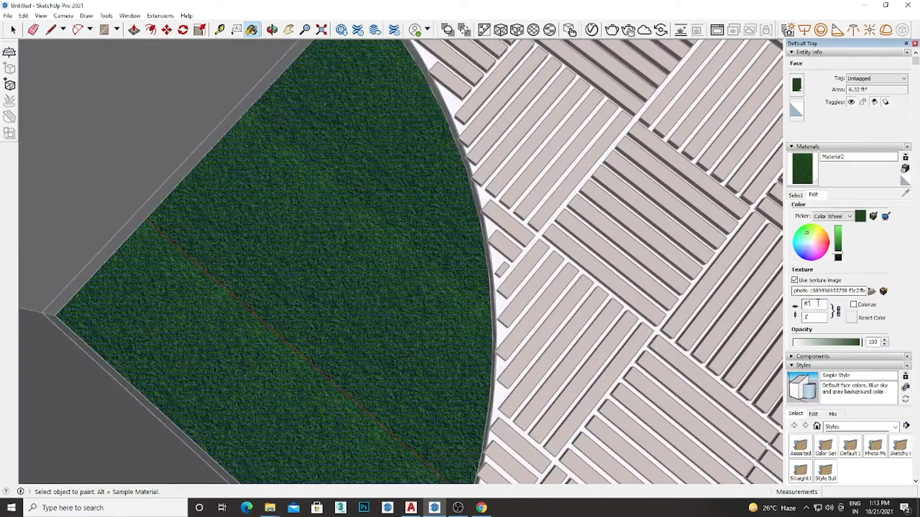
pyautogui.write('24')
pyautogui.press('Return')
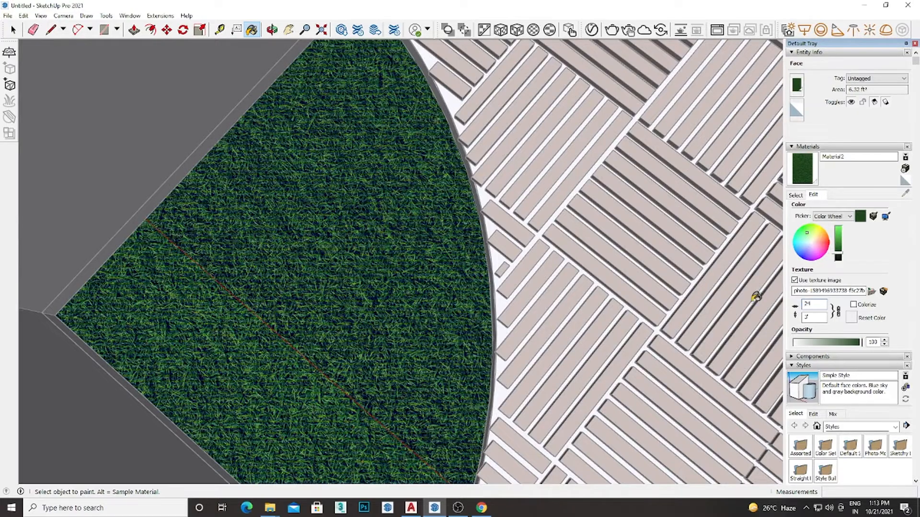
pyautogui.write('48')
pyautogui.scroll(-3, 387, 342)
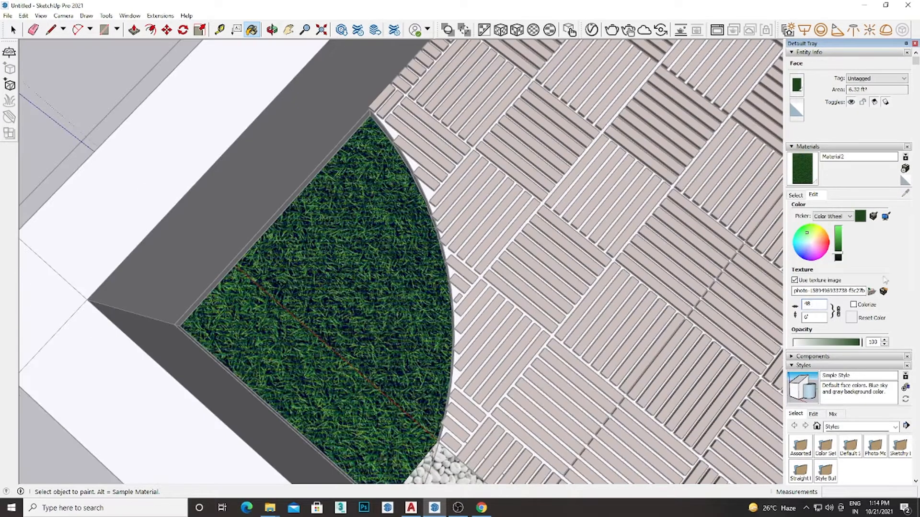
pyautogui.click(796, 195)
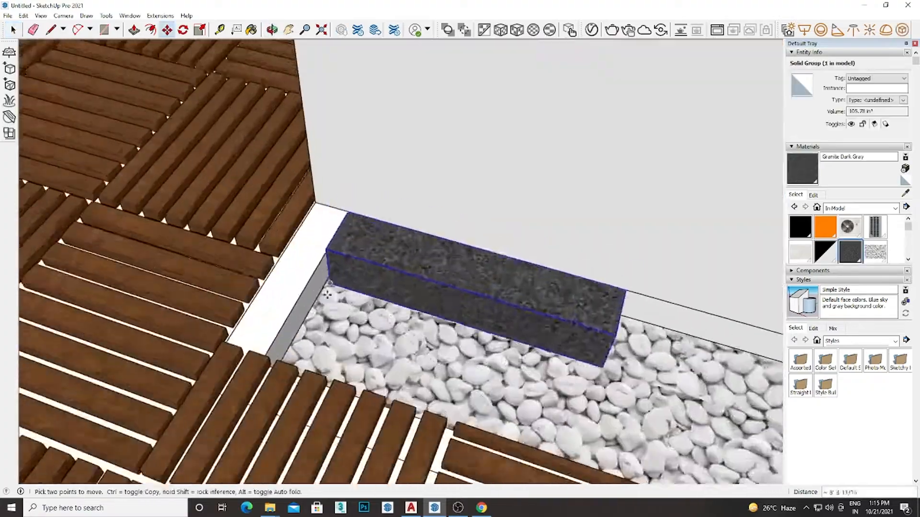
# Move the dark granite block so its bottom corner meets the parquet's edge at the end of the pebble strip
pyautogui.scroll(3, 180, 360)
pyautogui.scroll(3, 180, 360)
pyautogui.moveTo(261, 335); pyautogui.dragTo(582, 309, button='middle')
pyautogui.scroll(3, 648, 318)
pyautogui.moveTo(364, 378)
pyautogui.mouseDown(button='middle')
pyautogui.moveTo(648, 319)
pyautogui.moveTo(365, 383)
pyautogui.mouseUp(button='middle')
pyautogui.scroll(-3, 648, 319)
pyautogui.scroll(3, 365, 397)
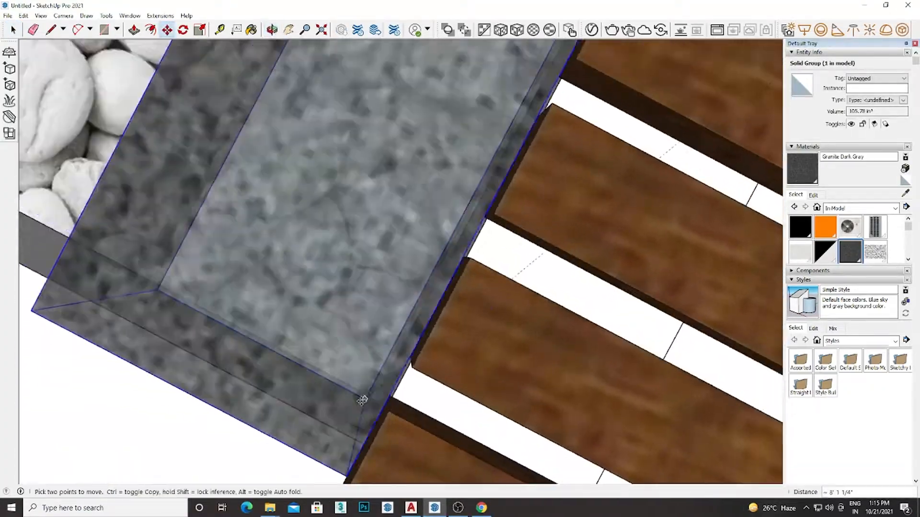
pyautogui.click(369, 404)
pyautogui.scroll(-2, 374, 402)
pyautogui.press('space')
# Open the granite block for editing and raise its top face by about 2 1/16 inches with Push/Pull
pyautogui.scroll(-3, 431, 300)
pyautogui.moveTo(307, 345); pyautogui.dragTo(372, 307, button='middle')
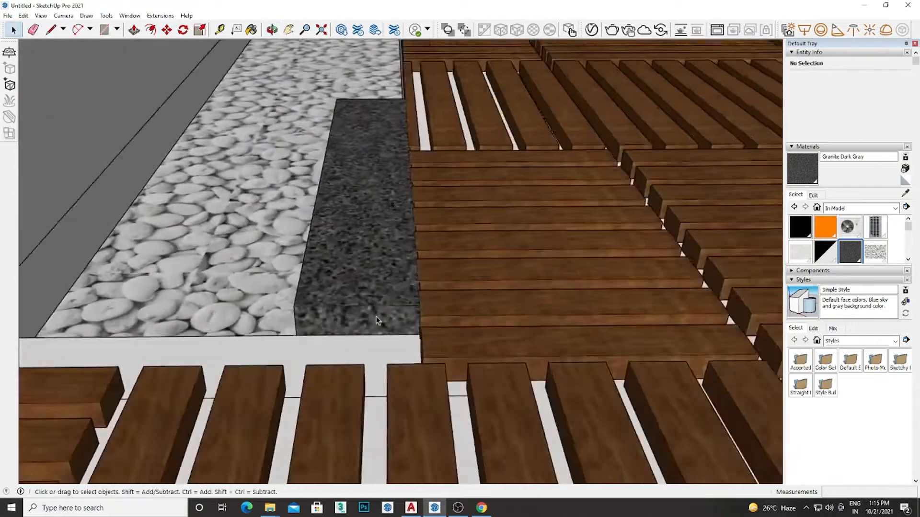
pyautogui.scroll(-2, 371, 309)
pyautogui.doubleClick(371, 310)
pyautogui.press('p')
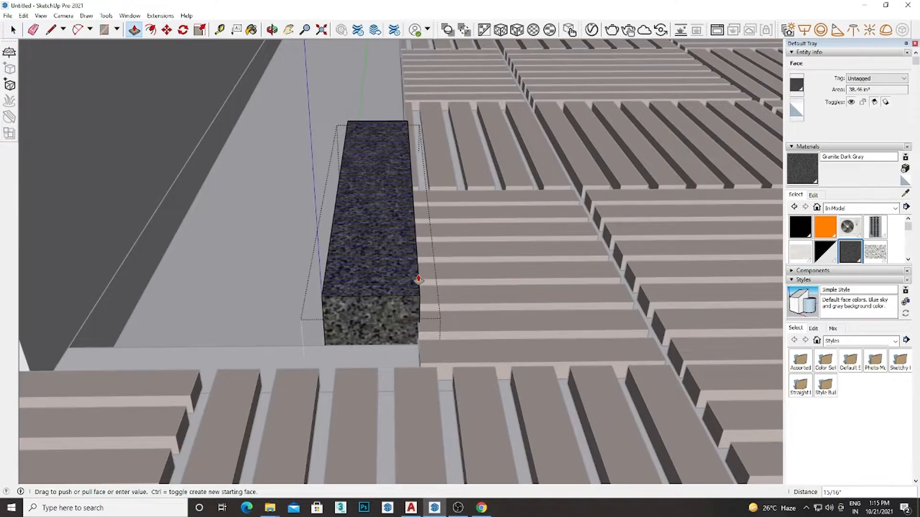
pyautogui.scroll(3, 420, 272)
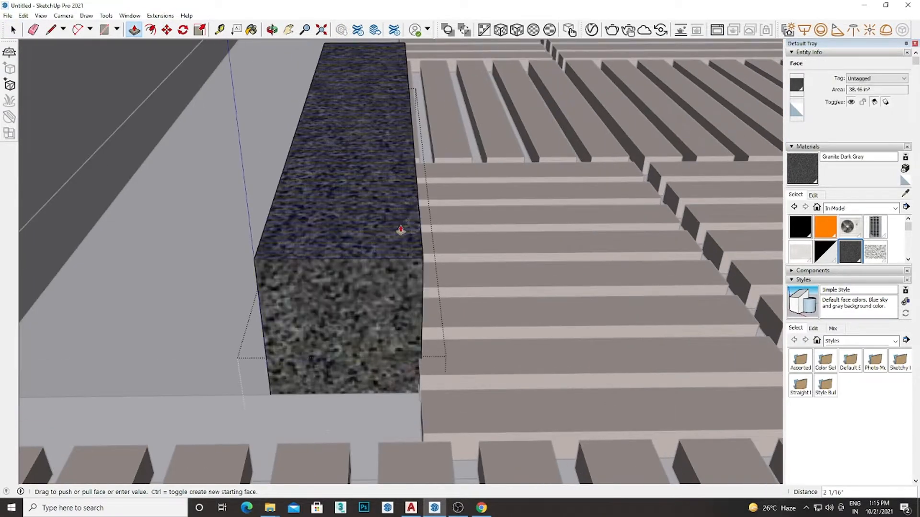
pyautogui.click(403, 234)
# Extend the granite block with Push/Pull into a border along the parquet, reaching its far corner and the curved edge
pyautogui.scroll(-4, 403, 233)
pyautogui.moveTo(403, 234); pyautogui.dragTo(285, 365, button='middle')
pyautogui.click(301, 361)
pyautogui.click(301, 382)
pyautogui.scroll(-5, 312, 390)
pyautogui.keyDown('shift'); pyautogui.moveTo(332, 447); pyautogui.dragTo(469, 293, button='middle'); pyautogui.keyUp('shift')
pyautogui.scroll(3, 469, 293)
pyautogui.click(469, 293)
pyautogui.scroll(2, 469, 292)
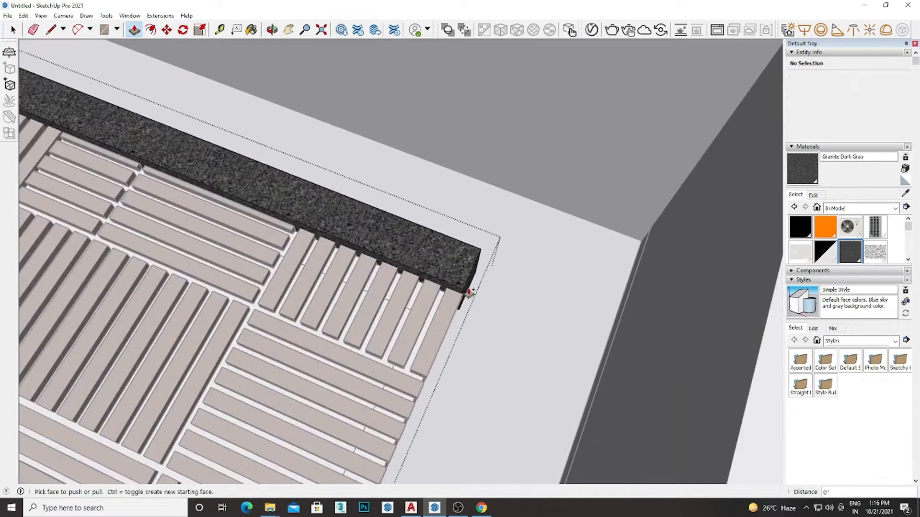
pyautogui.scroll(-5, 404, 369)
pyautogui.keyDown('shift'); pyautogui.moveTo(412, 455); pyautogui.dragTo(522, 271, button='middle'); pyautogui.keyUp('shift')
pyautogui.scroll(3, 524, 269)
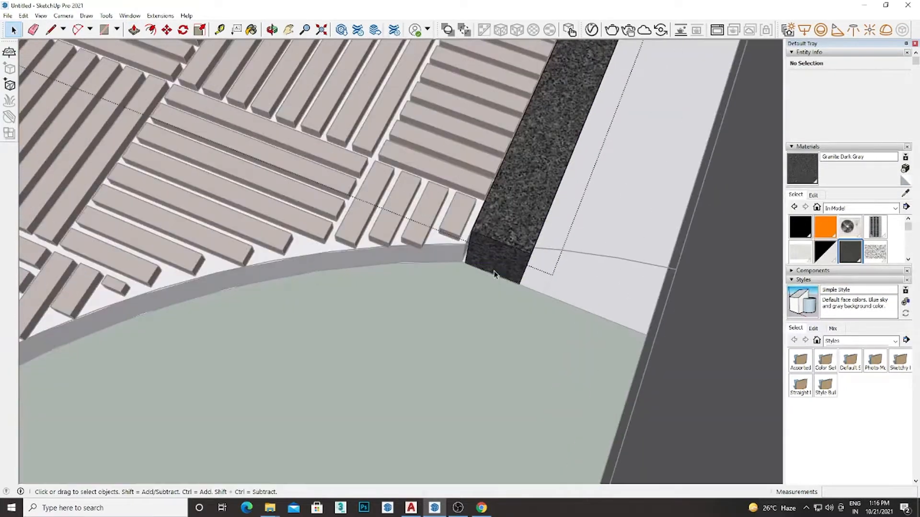
pyautogui.press('space')
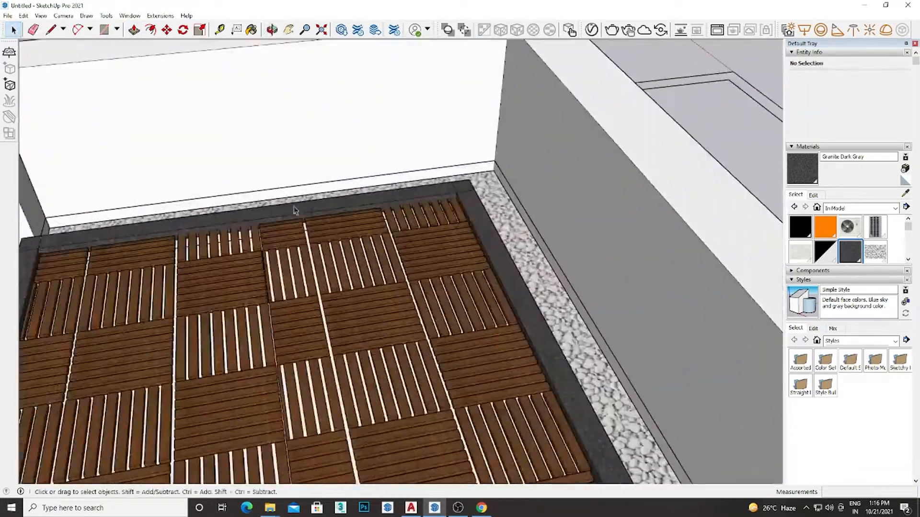
# Open the low parapet wall for editing and select all of its connected faces and edges
pyautogui.moveTo(294, 210); pyautogui.dragTo(497, 205, button='middle')
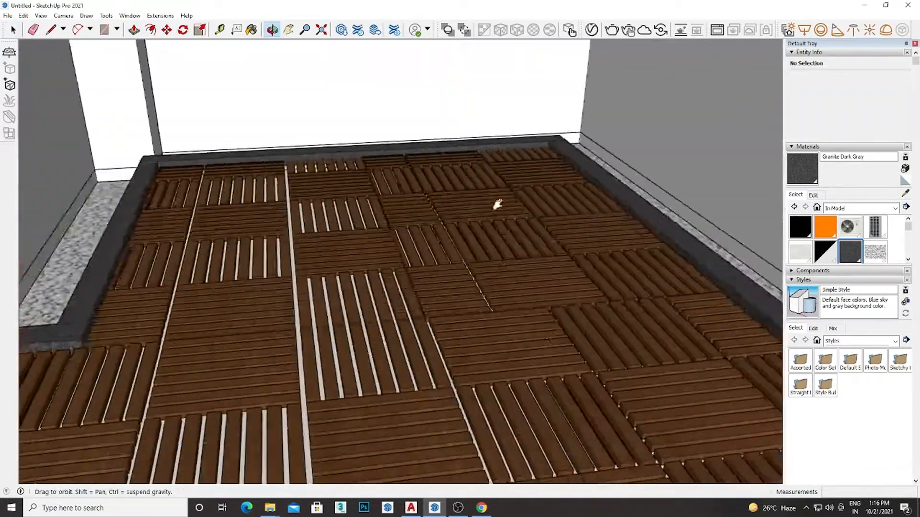
pyautogui.scroll(4, 216, 283)
pyautogui.scroll(-8, 216, 283)
pyautogui.scroll(3, 474, 146)
pyautogui.moveTo(474, 146); pyautogui.dragTo(378, 292, button='middle')
pyautogui.doubleClick(335, 226)
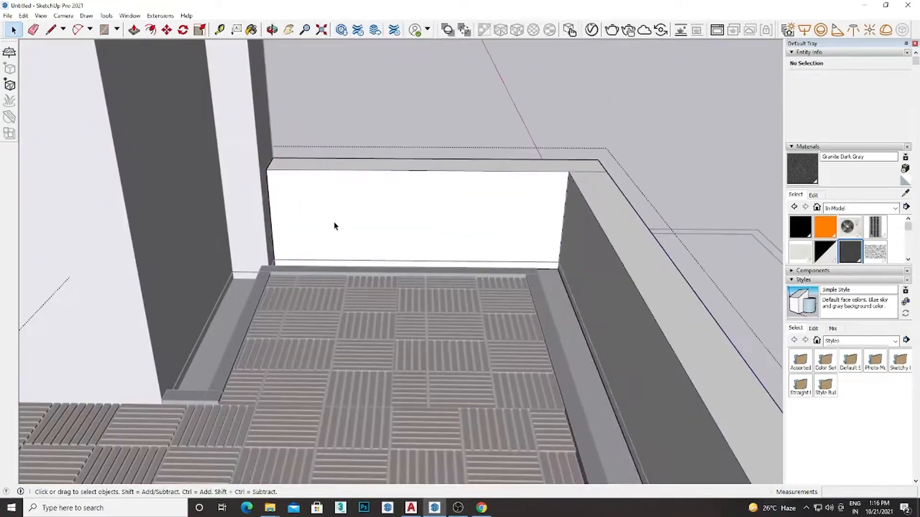
pyautogui.tripleClick(335, 225)
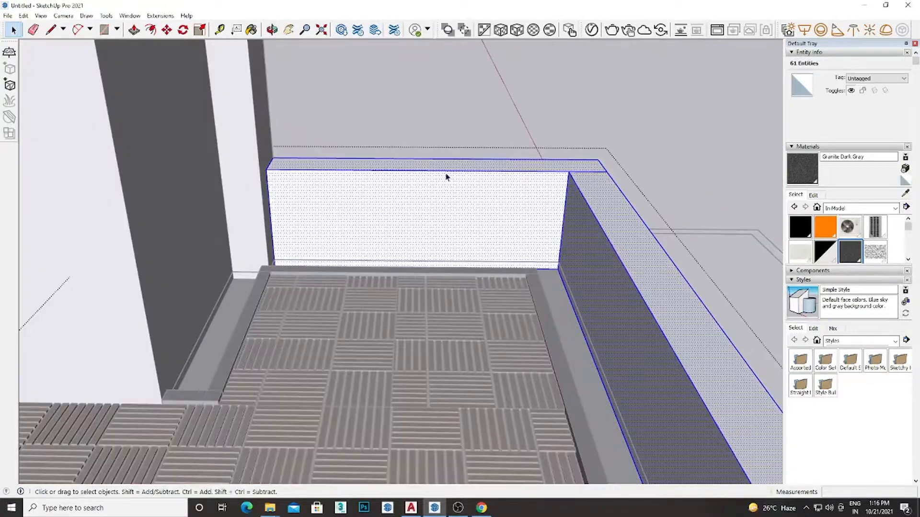
# Switch to Chrome and search Google Images for brick tiles texture
pyautogui.click(487, 511)
pyautogui.moveTo(163, 47); pyautogui.dragTo(46, 56)
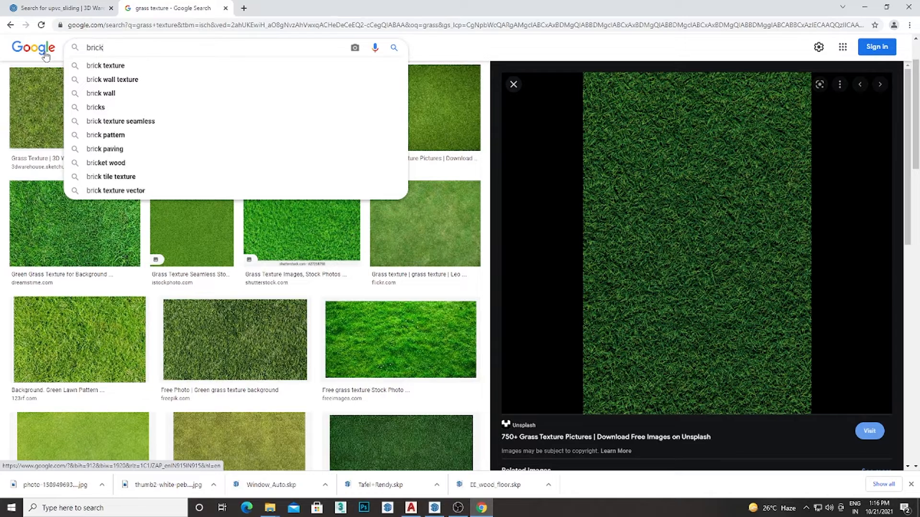
pyautogui.write('texture')
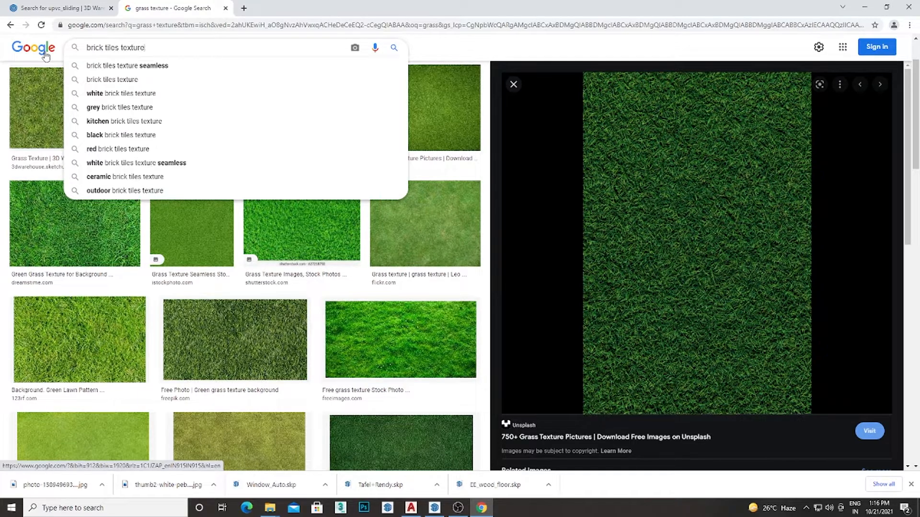
pyautogui.press('Return')
# Browse the brick tile images and change the search to brick pattern tiles texture
pyautogui.scroll(-3, 450, 317)
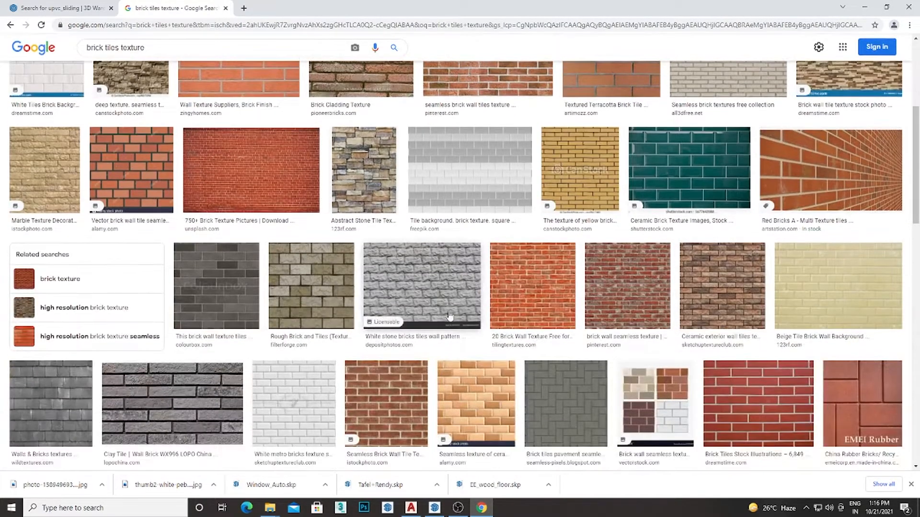
pyautogui.scroll(-20, 449, 315)
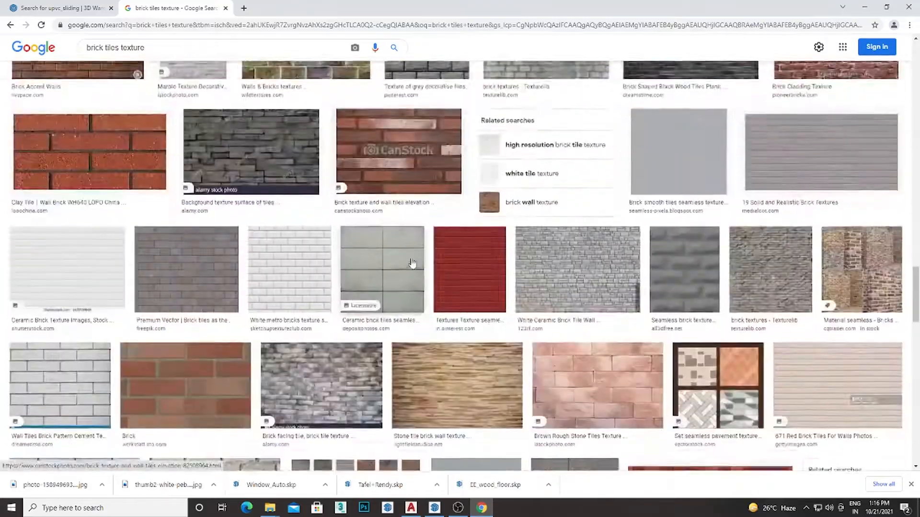
pyautogui.scroll(-10, 411, 263)
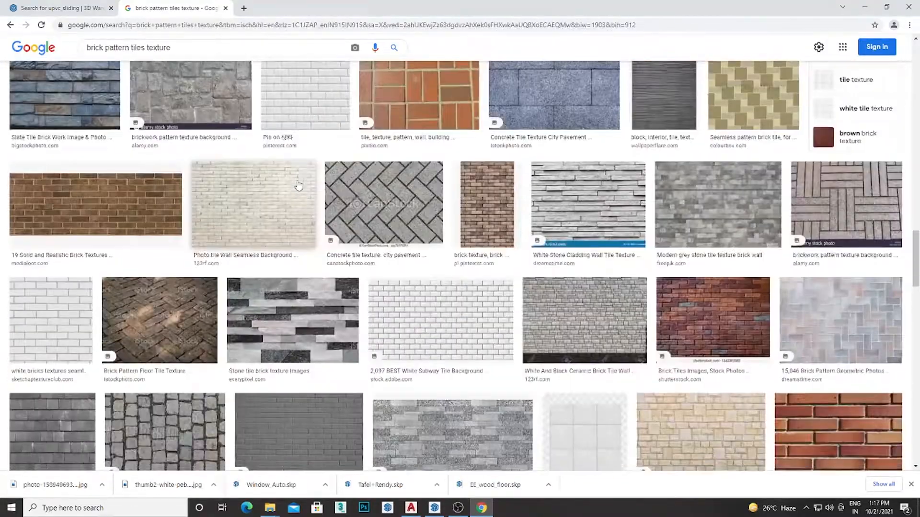
pyautogui.scroll(-3, 438, 158)
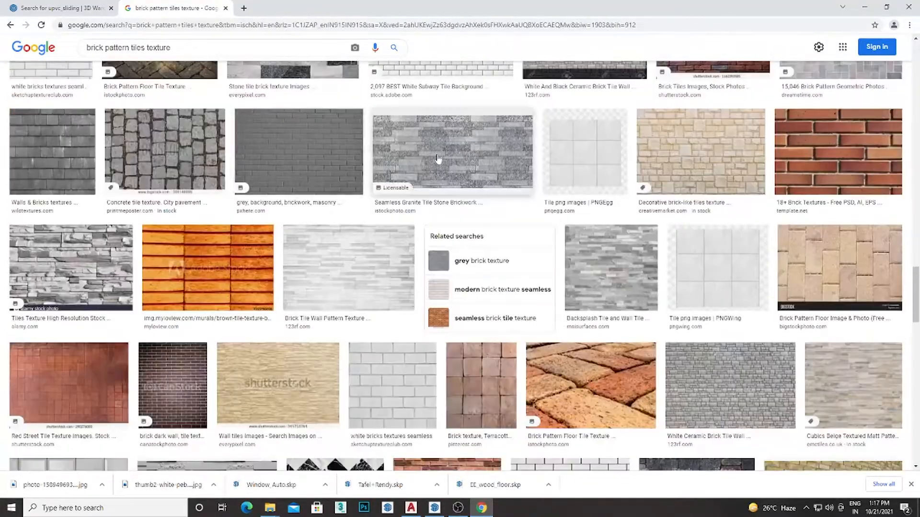
# Open the Seamless Granite Tile Stone Brickwork image, save it to Downloads and return to SketchUp
pyautogui.click(438, 158)
pyautogui.scroll(-3, 643, 211)
pyautogui.scroll(1, 644, 211)
pyautogui.scroll(-5, 644, 211)
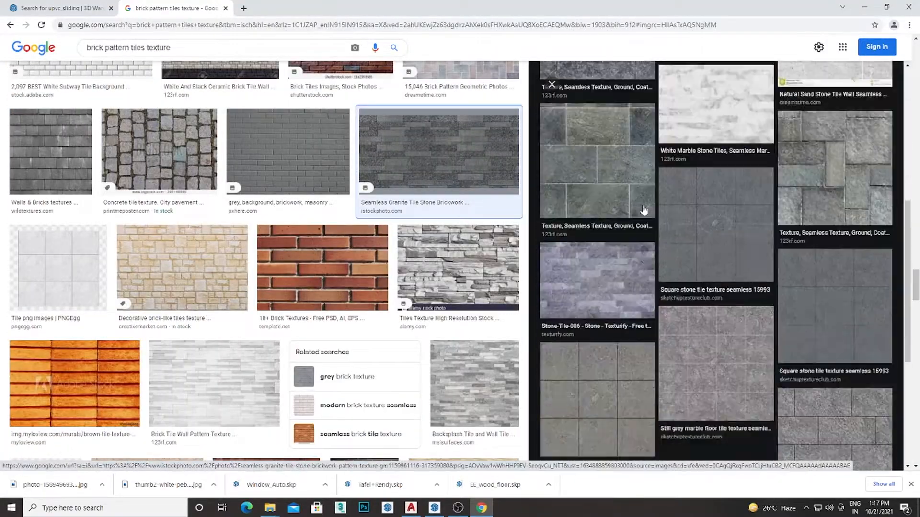
pyautogui.scroll(-5, 643, 210)
pyautogui.scroll(10, 644, 211)
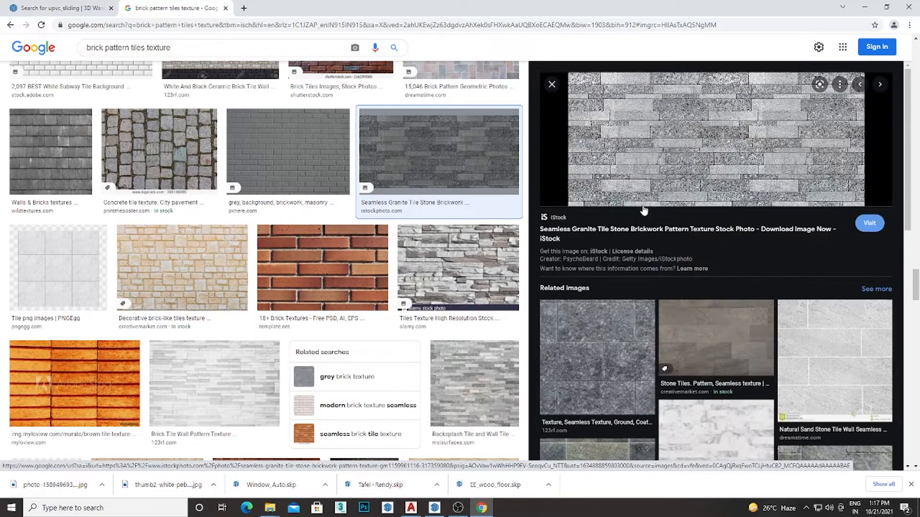
pyautogui.rightClick(654, 165)
pyautogui.click(684, 263)
pyautogui.press('Return')
pyautogui.scroll(-4, 712, 201)
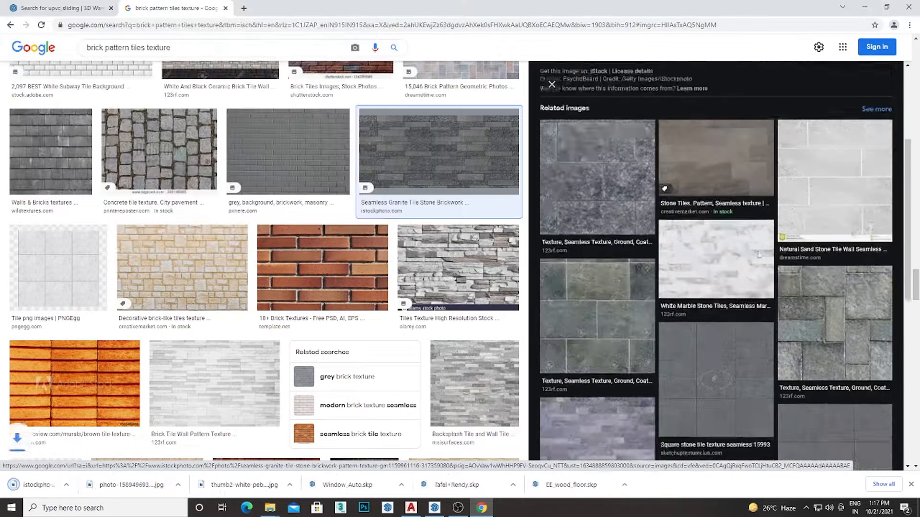
pyautogui.scroll(1, 712, 201)
pyautogui.hotkey('alt', 'Tab')
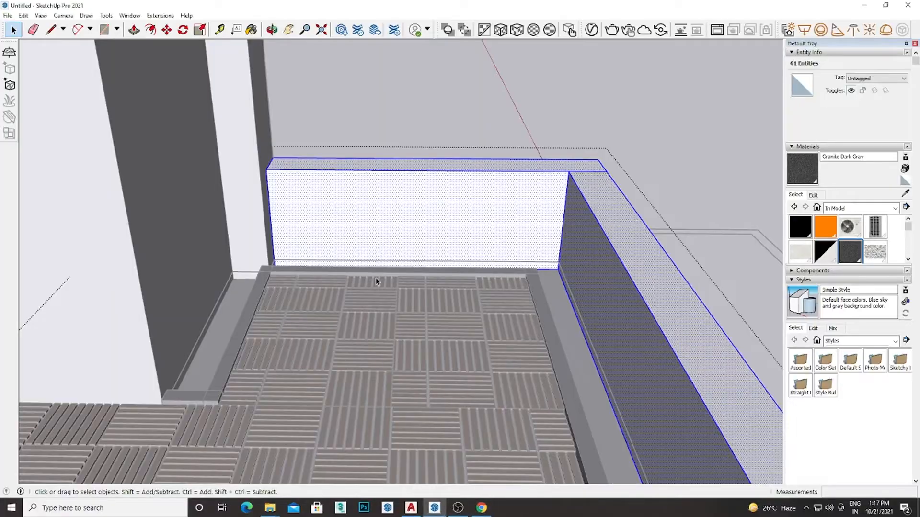
pyautogui.click(906, 206)
pyautogui.click(510, 287)
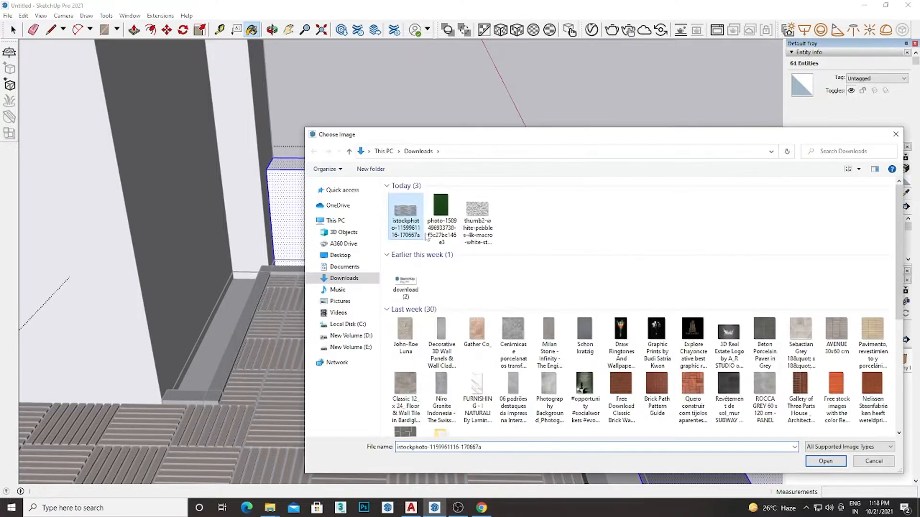
pyautogui.click(818, 461)
pyautogui.click(438, 352)
pyautogui.click(429, 230)
# Set the stone brickwork texture's width to 3 feet
pyautogui.scroll(3, 429, 231)
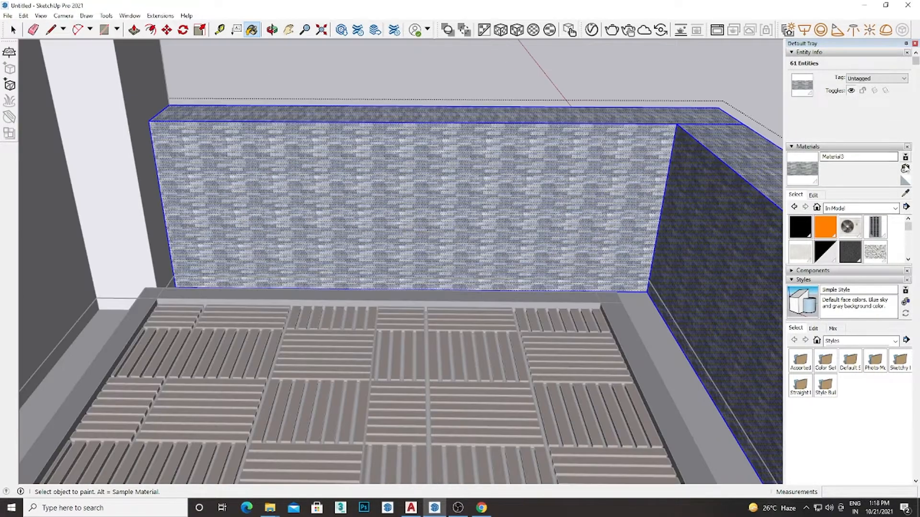
pyautogui.click(813, 195)
pyautogui.write('3')
pyautogui.press('Return')
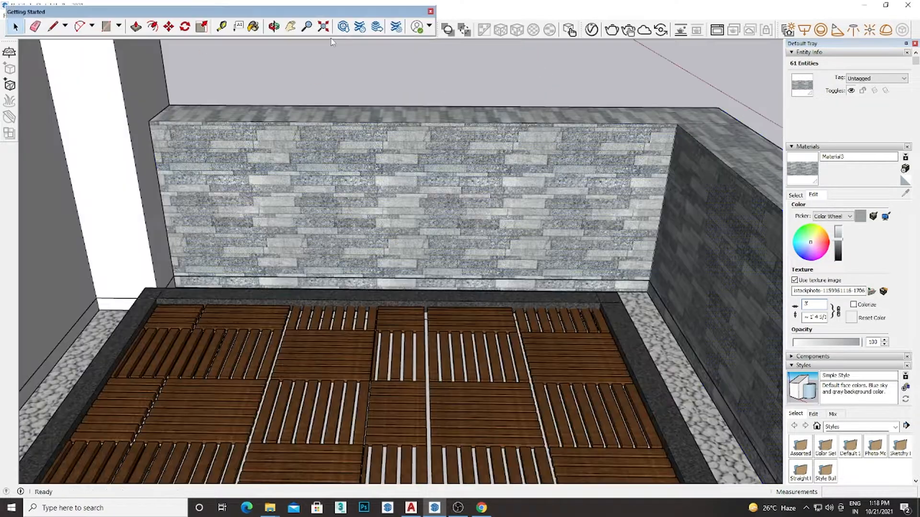
# Dock the floating Getting Started toolbar above the drawing area
pyautogui.moveTo(431, 287); pyautogui.dragTo(479, 266, button='middle')
pyautogui.moveTo(5, 30); pyautogui.dragTo(125, 16)
# Paint the top faces of the back and adjoining side parapet walls with Granite Dark Gray
pyautogui.moveTo(287, 191); pyautogui.dragTo(268, 183, button='middle')
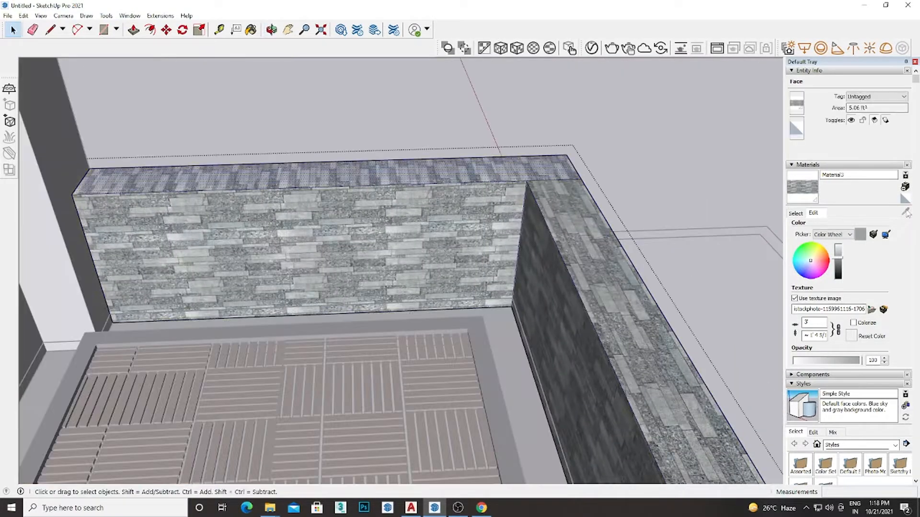
pyautogui.click(795, 212)
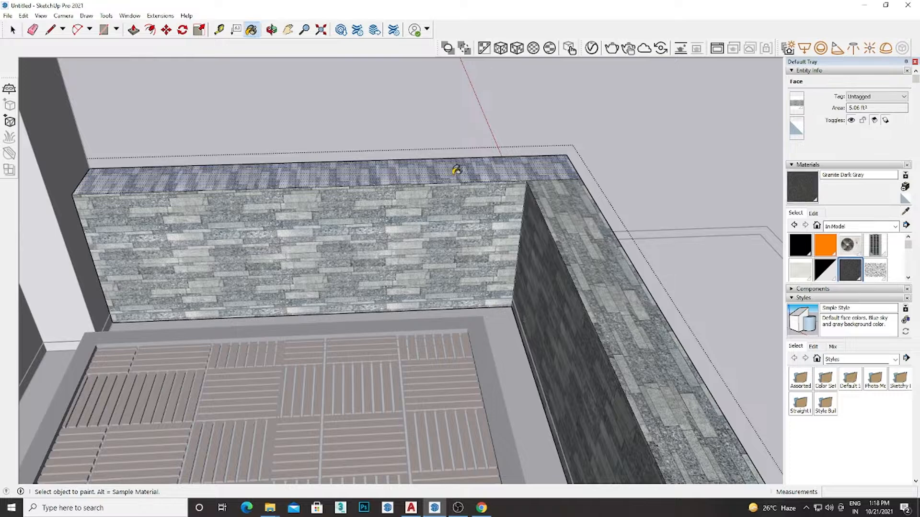
pyautogui.click(455, 171)
pyautogui.keyDown('ctrl'); pyautogui.click(562, 208); pyautogui.keyUp('ctrl')
pyautogui.hotkey('ctrl', 'z')
pyautogui.press('space')
pyautogui.click(562, 209)
pyautogui.press('b')
pyautogui.click(562, 209)
pyautogui.scroll(-1, 562, 208)
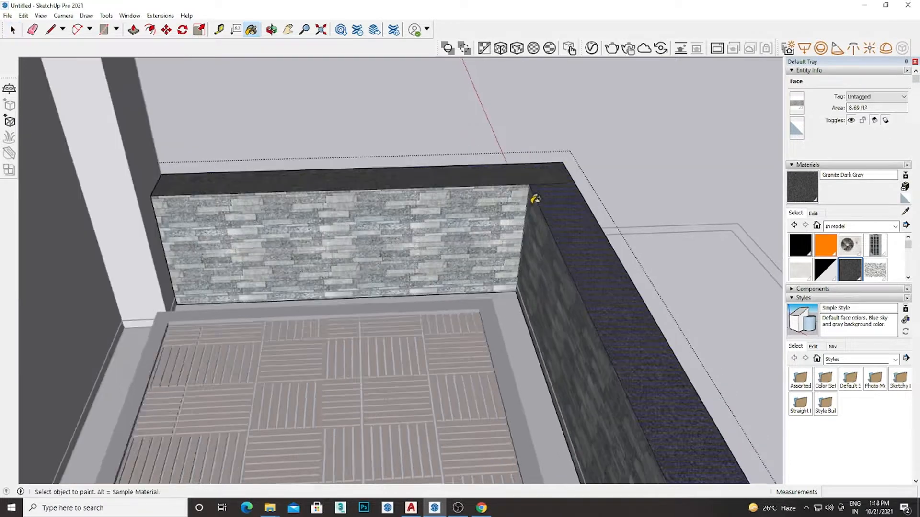
# Paint the parapet corner top and the top face of the remaining wall with Granite Dark Gray
pyautogui.scroll(-3, 535, 199)
pyautogui.moveTo(535, 198)
pyautogui.mouseDown(button='middle')
pyautogui.moveTo(460, 263)
pyautogui.moveTo(490, 402)
pyautogui.mouseUp(button='middle')
pyautogui.click(491, 402)
pyautogui.click(437, 382)
pyautogui.hotkey('ctrl', 'z')
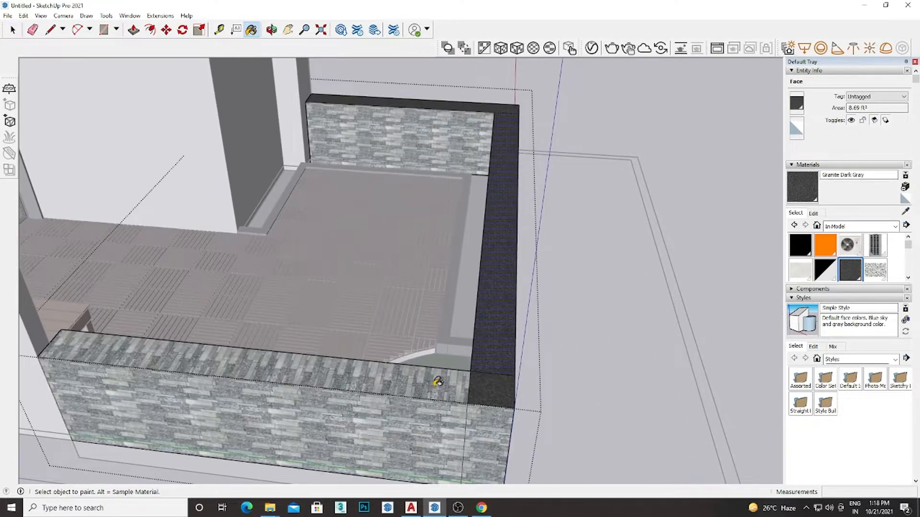
pyautogui.click(438, 382)
# Raise the granite top face at the parapet corner by 3/4 inch with Push/Pull
pyautogui.press('space')
pyautogui.scroll(3, 490, 390)
pyautogui.click(483, 390)
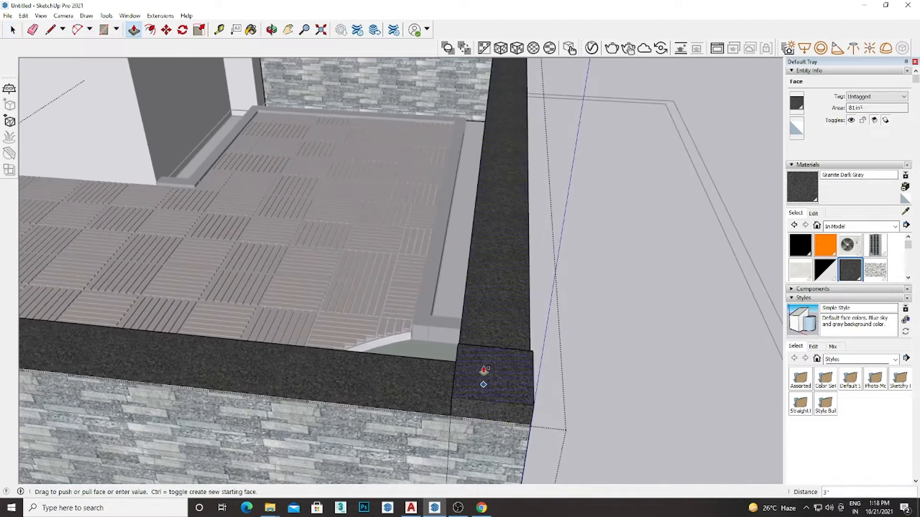
pyautogui.click(489, 386)
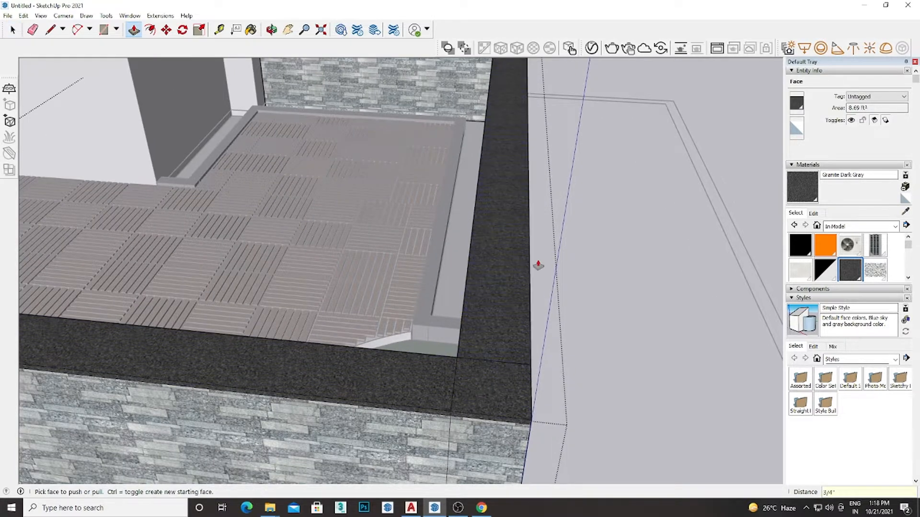
# Apply the same 3/4 inch Push/Pull to the granite top faces along the remaining parapet walls and corners
pyautogui.scroll(-3, 538, 263)
pyautogui.moveTo(538, 263); pyautogui.dragTo(483, 151, button='middle')
pyautogui.keyDown('shift'); pyautogui.moveTo(445, 220); pyautogui.dragTo(525, 220, button='middle'); pyautogui.keyUp('shift')
pyautogui.scroll(4, 288, 245)
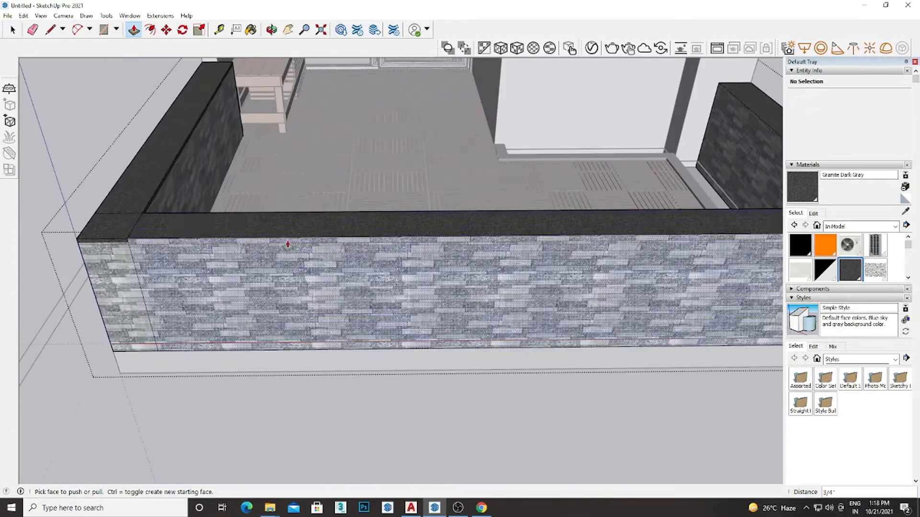
pyautogui.click(156, 232)
pyautogui.click(119, 226)
pyautogui.scroll(-3, 119, 225)
pyautogui.scroll(3, 585, 215)
pyautogui.click(602, 211)
pyautogui.click(588, 223)
pyautogui.scroll(5, 565, 192)
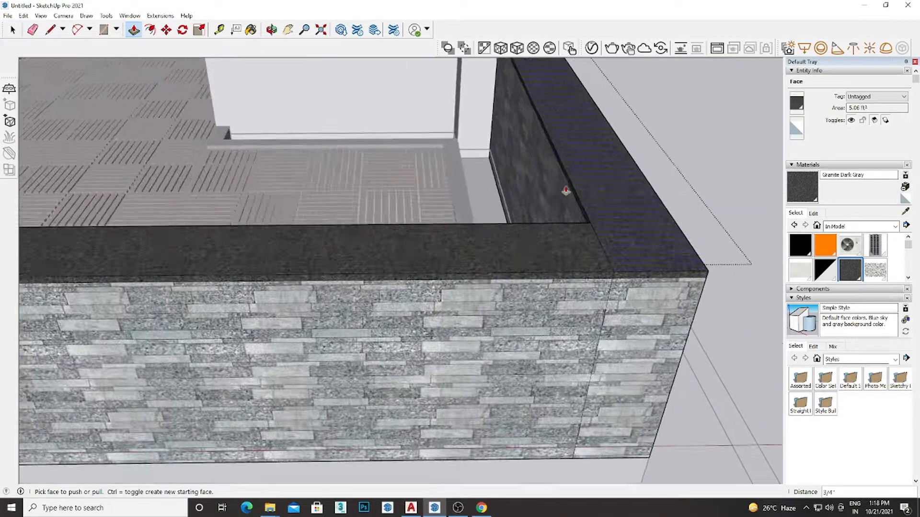
pyautogui.click(587, 178)
pyautogui.click(577, 206)
pyautogui.moveTo(577, 206); pyautogui.dragTo(772, 192, button='middle')
pyautogui.click(727, 116)
pyautogui.click(712, 118)
# Extend the granite coping's inner edge beside the quarter-circle bed by 0.75 inch to overhang the wall
pyautogui.scroll(-3, 374, 187)
pyautogui.moveTo(276, 199); pyautogui.dragTo(480, 140, button='middle')
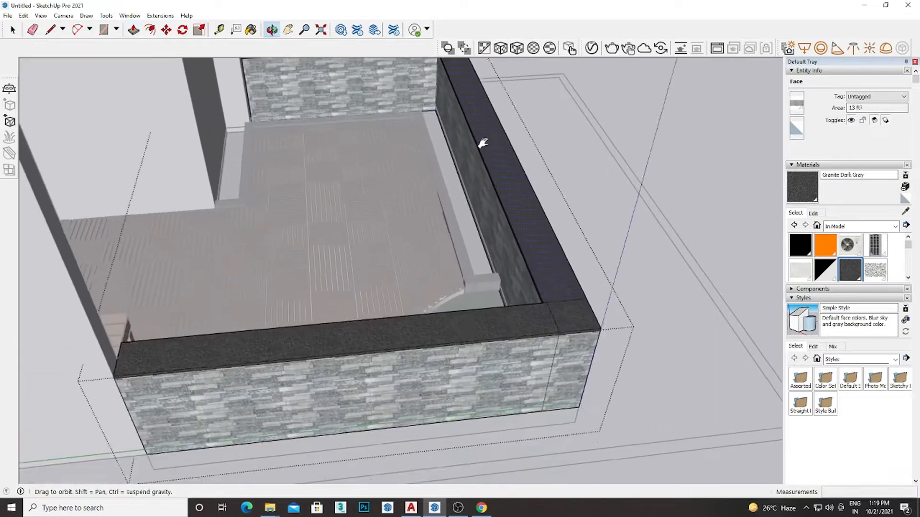
pyautogui.scroll(5, 252, 218)
pyautogui.scroll(3, 82, 348)
pyautogui.click(101, 317)
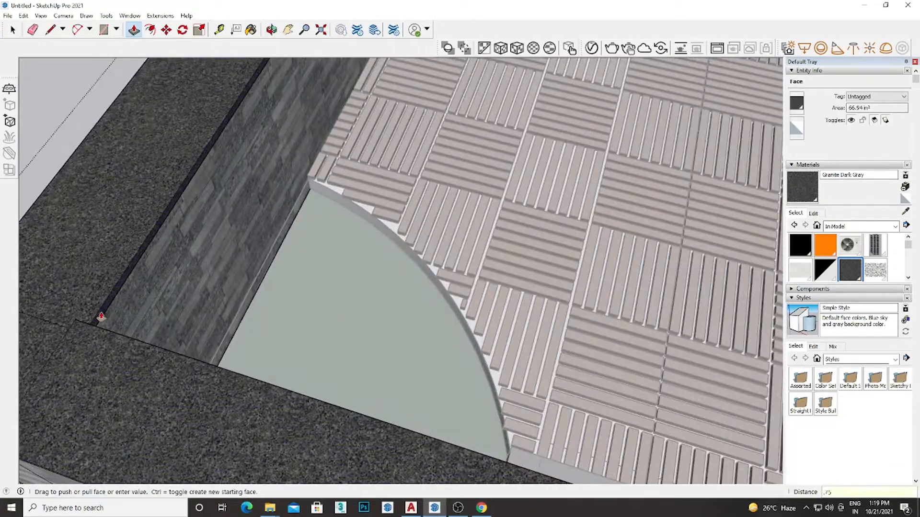
pyautogui.scroll(1, 98, 314)
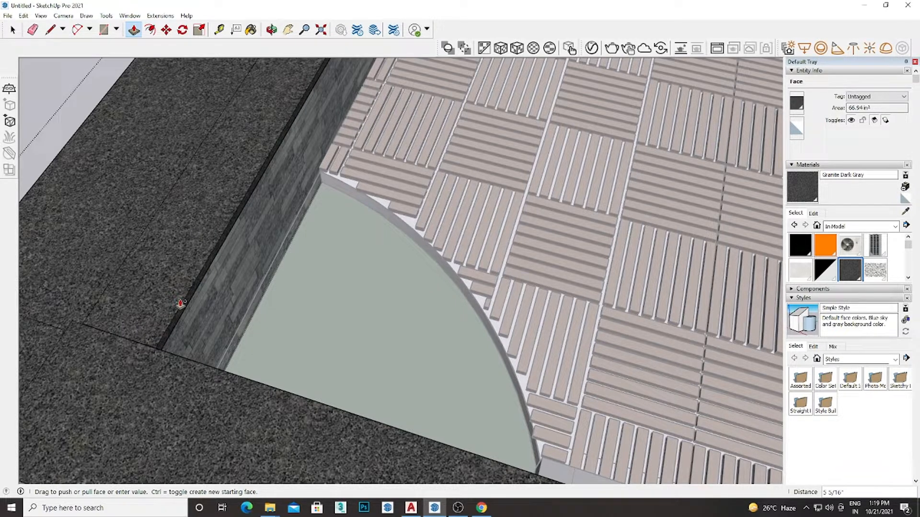
pyautogui.press('Return')
# Extend the inner coping edge of the adjacent wall at the quarter-circle bed by 0.75 inch
pyautogui.scroll(5, 181, 303)
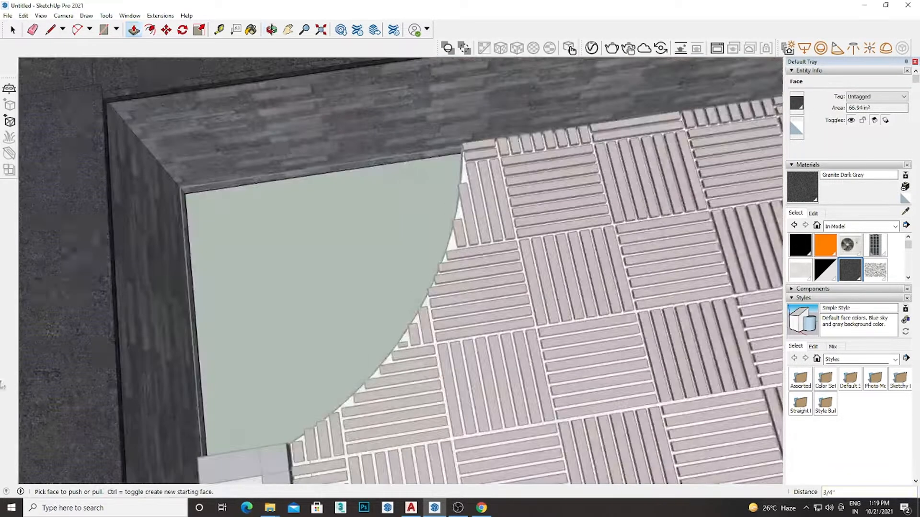
pyautogui.click(116, 278)
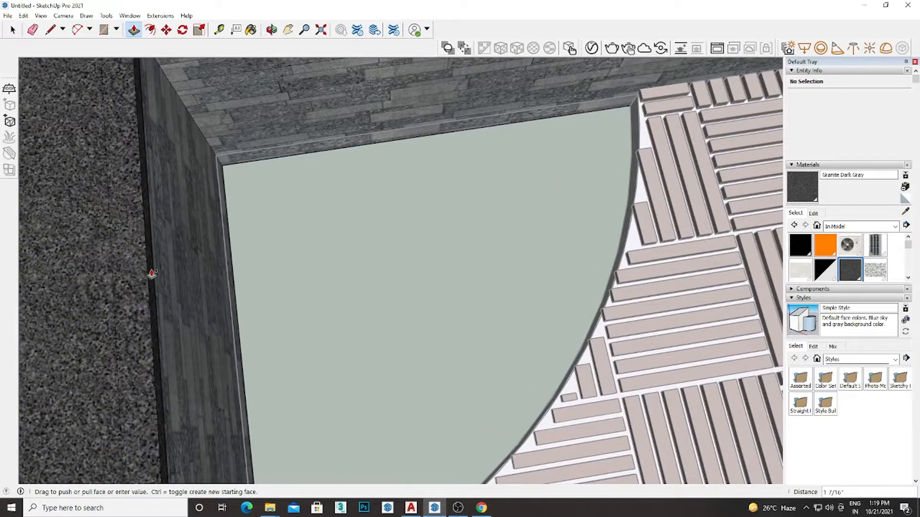
pyautogui.write('0.75')
pyautogui.press('Return')
pyautogui.scroll(-5, 146, 273)
pyautogui.keyDown('shift'); pyautogui.moveTo(206, 378); pyautogui.dragTo(539, 192, button='middle'); pyautogui.keyUp('shift')
pyautogui.scroll(-5, 180, 119)
# Extend the inner coping edge of the parapet wall at the opposite end of the balcony by 0.75 inch
pyautogui.scroll(6, 525, 211)
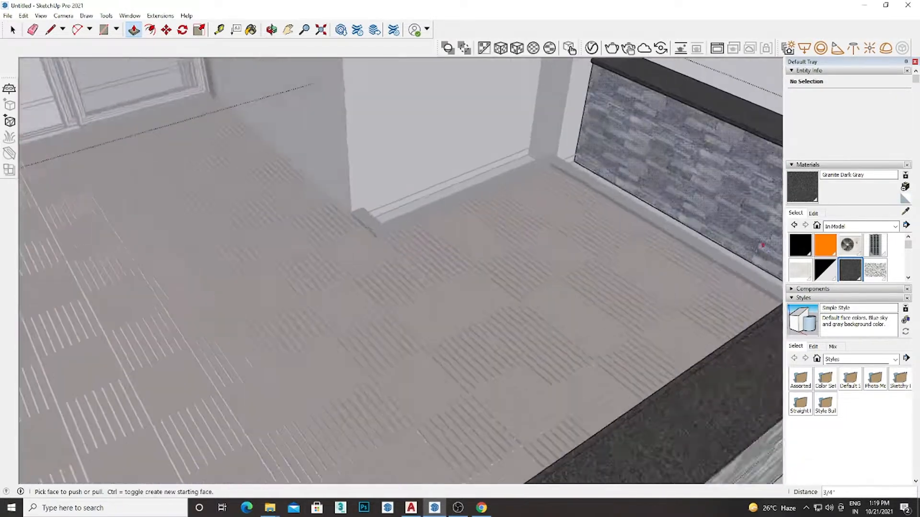
pyautogui.click(526, 186)
pyautogui.write('0.75')
pyautogui.press('Return')
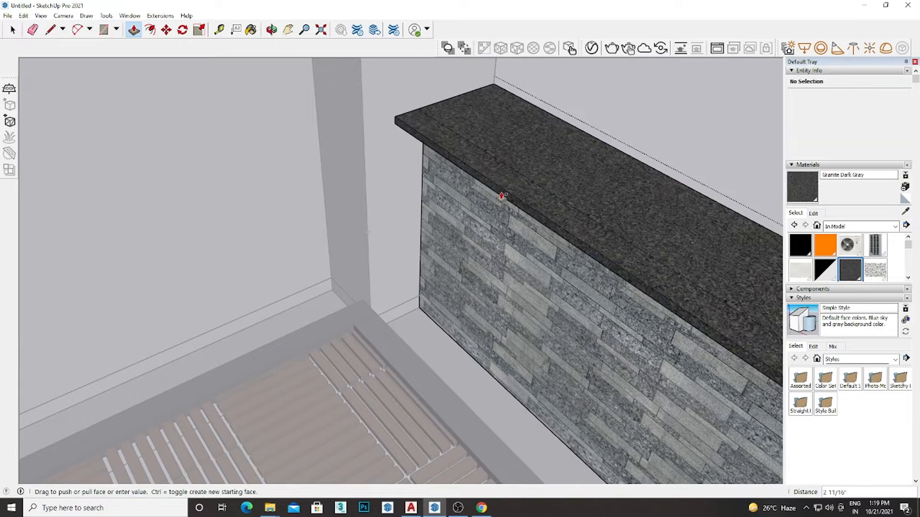
# Adjust the granite coping's edge face at the inner wall corner by 1/2 inch with Push/Pull
pyautogui.scroll(-1, 642, 238)
pyautogui.scroll(2, 493, 283)
pyautogui.moveTo(493, 284); pyautogui.dragTo(432, 318, button='middle')
pyautogui.scroll(1, 387, 152)
pyautogui.click(354, 197)
pyautogui.click(311, 271)
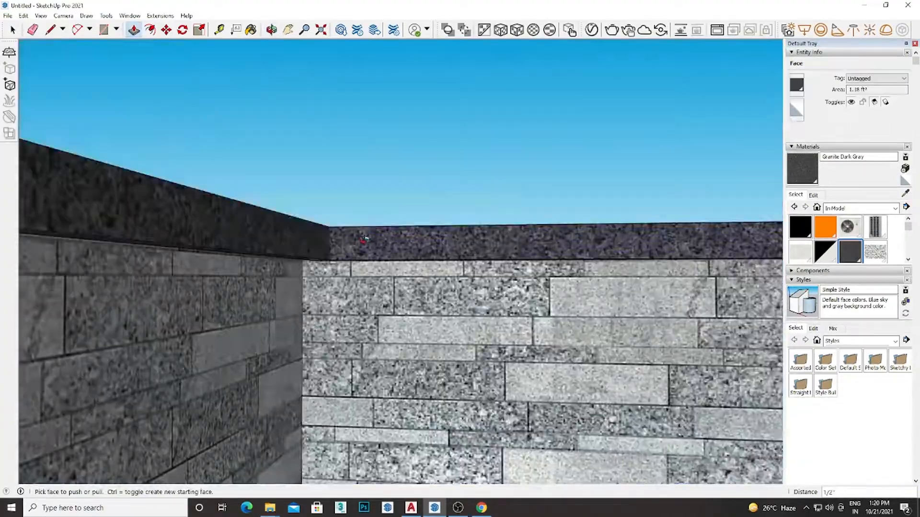
pyautogui.moveTo(362, 239); pyautogui.dragTo(479, 202, button='middle')
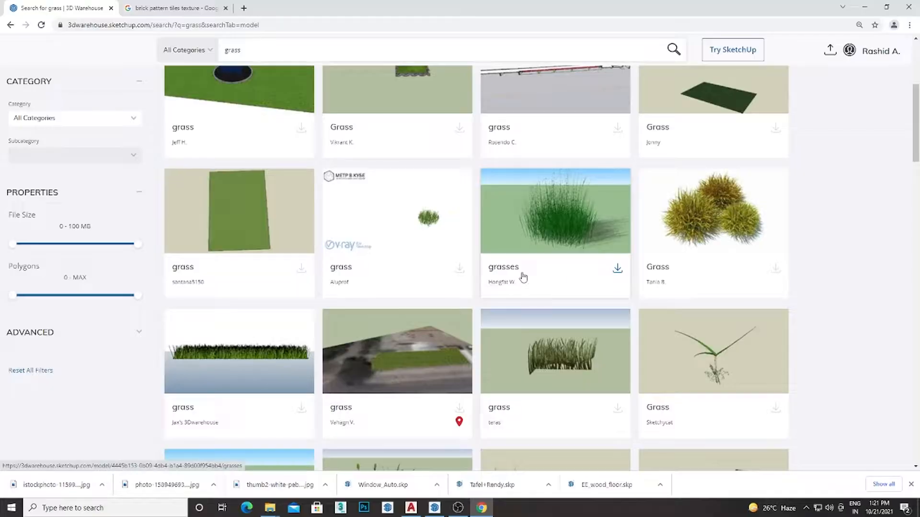
# Browse the 3D Warehouse grass results in the browser for models suited to the balcony's planting bed
pyautogui.scroll(-10, 522, 277)
pyautogui.scroll(-5, 521, 249)
pyautogui.scroll(3, 459, 295)
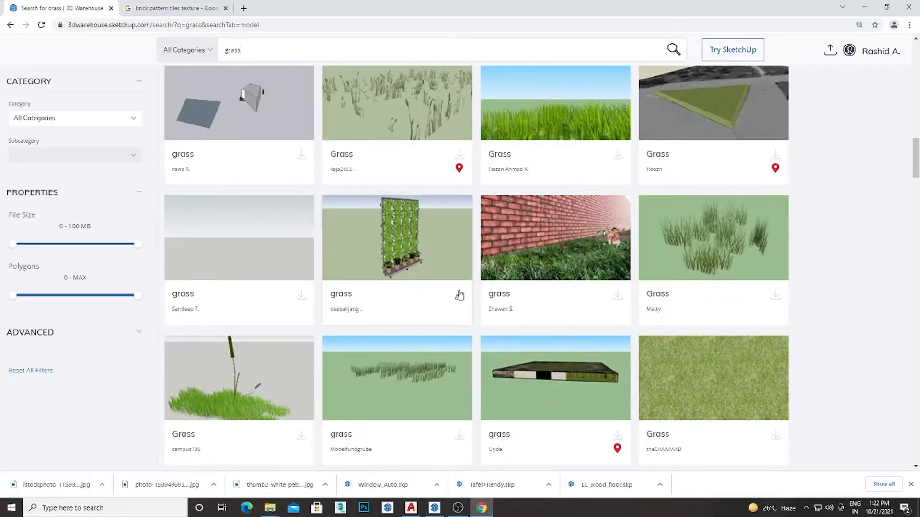
pyautogui.scroll(-15, 459, 297)
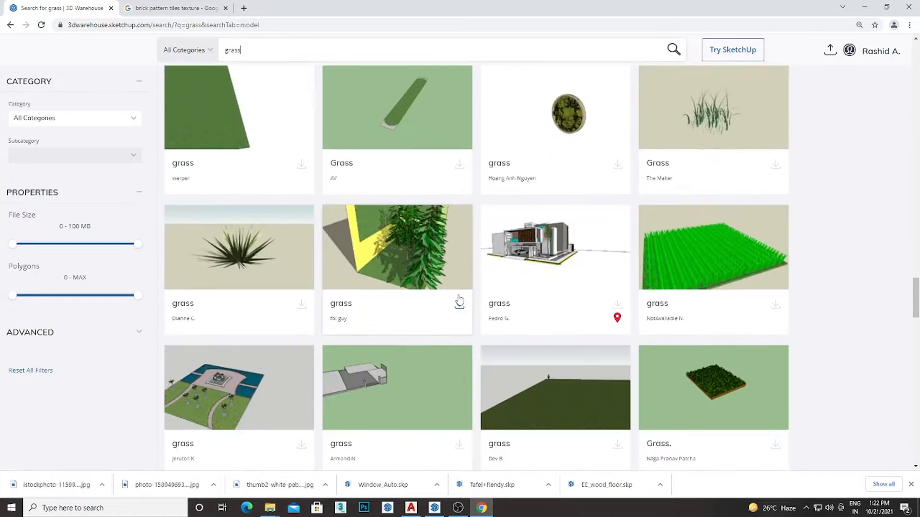
pyautogui.scroll(-5, 574, 293)
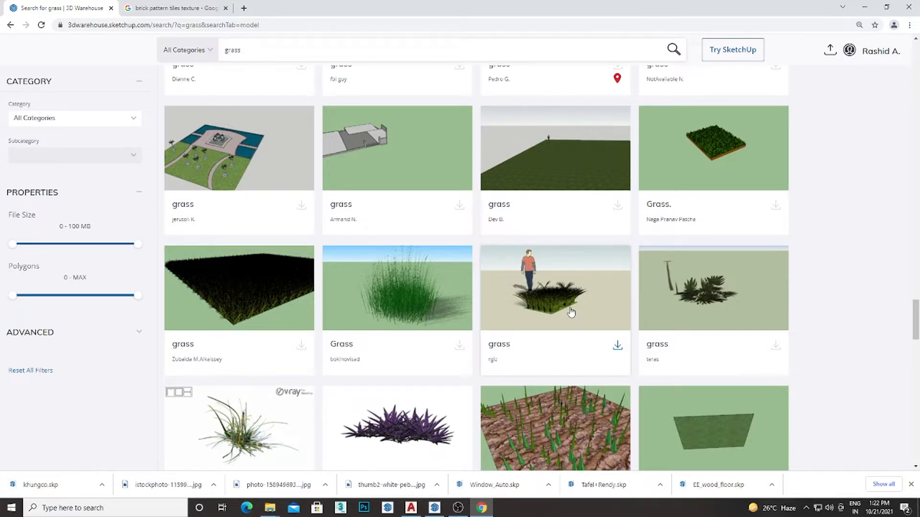
pyautogui.scroll(-12, 571, 312)
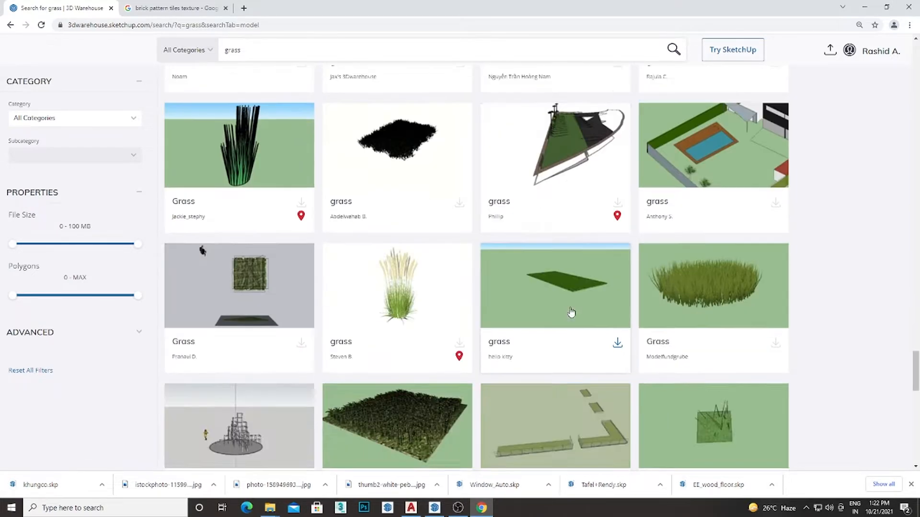
pyautogui.scroll(-15, 571, 312)
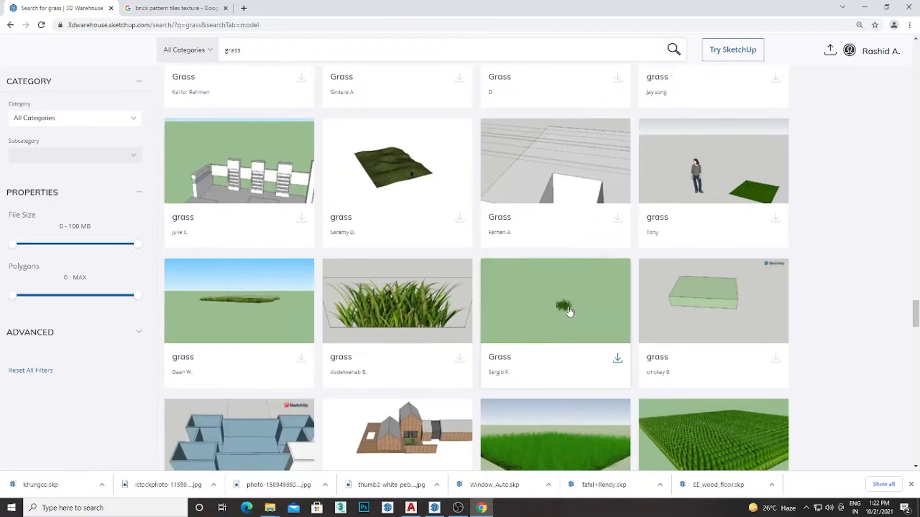
pyautogui.scroll(-15, 569, 312)
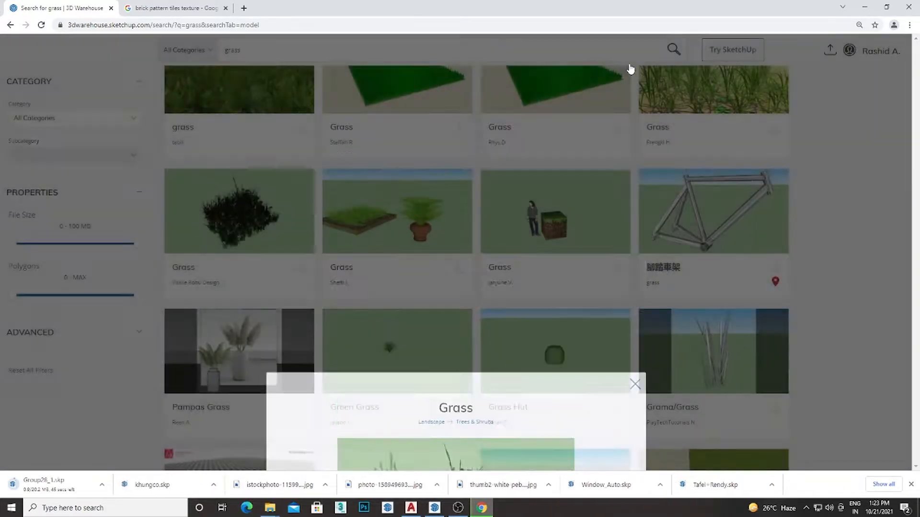
pyautogui.scroll(-8, 461, 357)
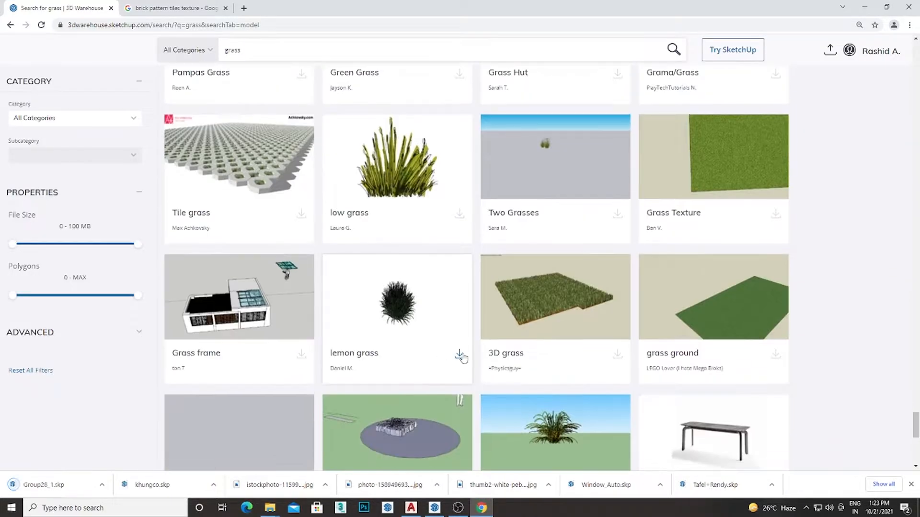
# Download the lemon grass model and bring Group28_1 from the Downloads folder into the SketchUp model
pyautogui.click(460, 355)
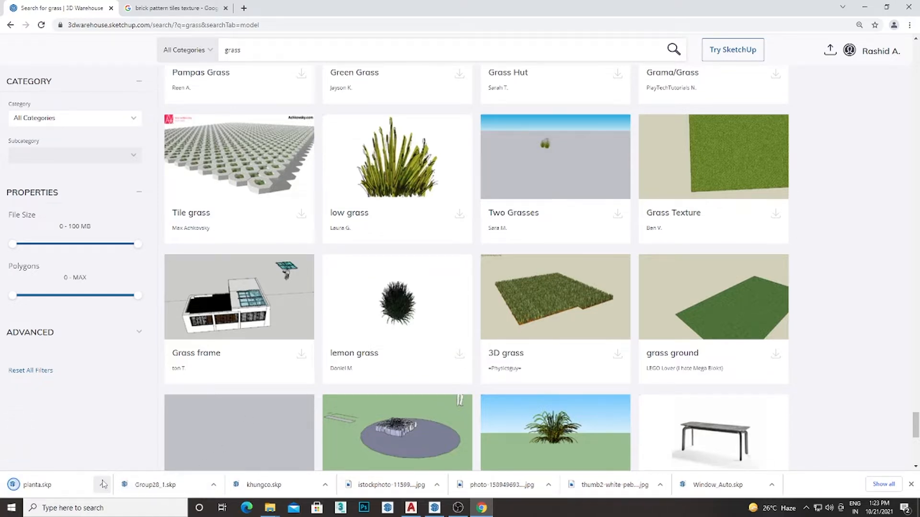
pyautogui.scroll(-6, 103, 484)
pyautogui.click(102, 485)
pyautogui.click(111, 452)
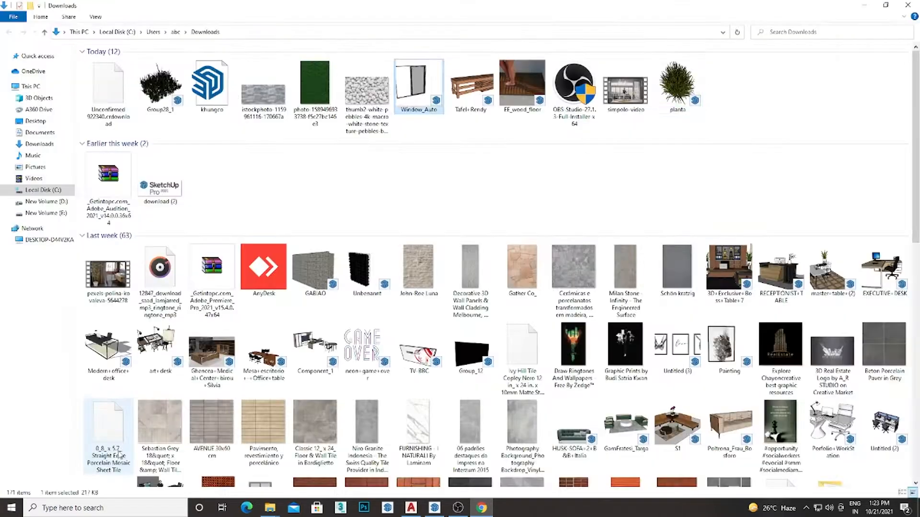
pyautogui.moveTo(160, 87)
pyautogui.mouseDown()
pyautogui.moveTo(473, 462)
pyautogui.moveTo(451, 497)
pyautogui.moveTo(434, 501)
pyautogui.mouseUp()
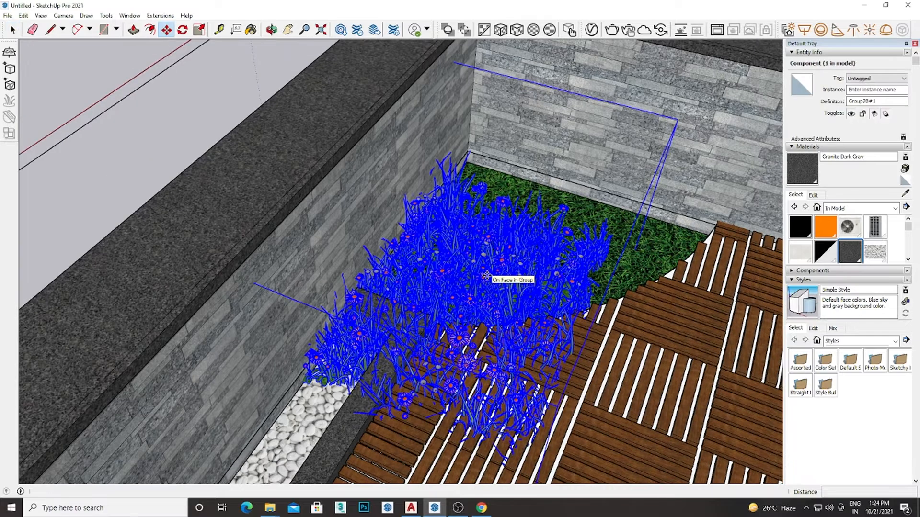
# Scale the flowering grass component narrower to fit inside the quarter-circle bed, and make it taller
pyautogui.scroll(-6, 486, 275)
pyautogui.press('s')
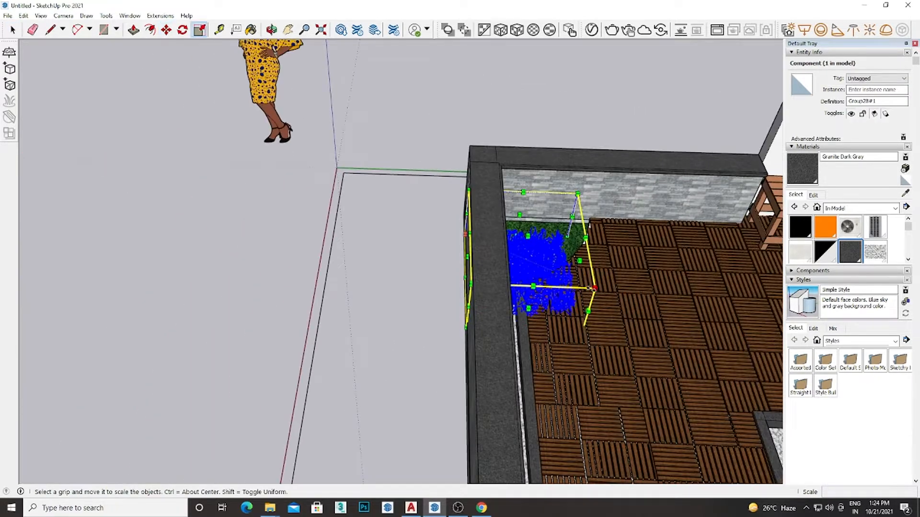
pyautogui.moveTo(594, 288); pyautogui.dragTo(528, 286)
pyautogui.scroll(4, 531, 282)
pyautogui.moveTo(526, 282); pyautogui.dragTo(383, 234, button='middle')
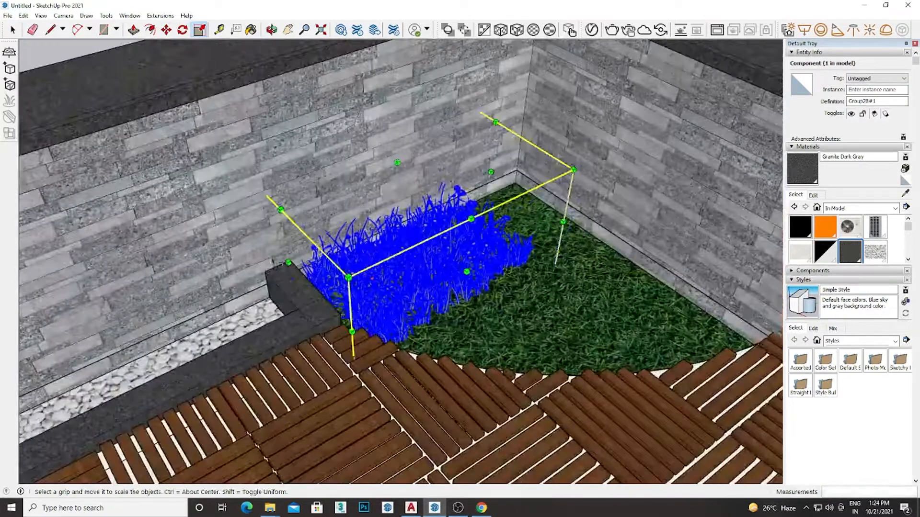
pyautogui.scroll(-1, 378, 230)
pyautogui.moveTo(392, 174); pyautogui.dragTo(386, 138)
pyautogui.press('space')
pyautogui.scroll(2, 429, 228)
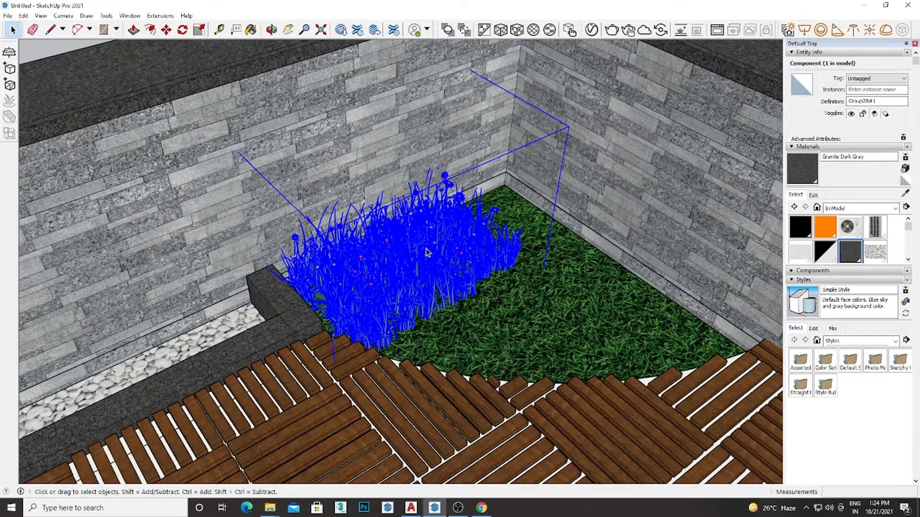
# Examine the scaled grass component within the whole balcony model and up close in its bed
pyautogui.scroll(-3, 418, 269)
pyautogui.scroll(-4, 635, 81)
pyautogui.click(321, 30)
pyautogui.scroll(5, 448, 170)
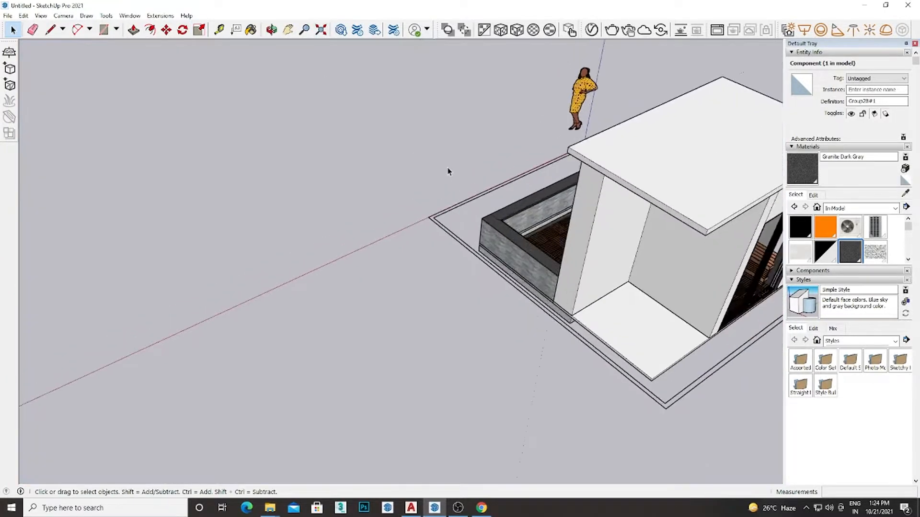
pyautogui.moveTo(342, 261); pyautogui.dragTo(432, 283, button='middle')
pyautogui.click(423, 139)
pyautogui.scroll(6, 498, 262)
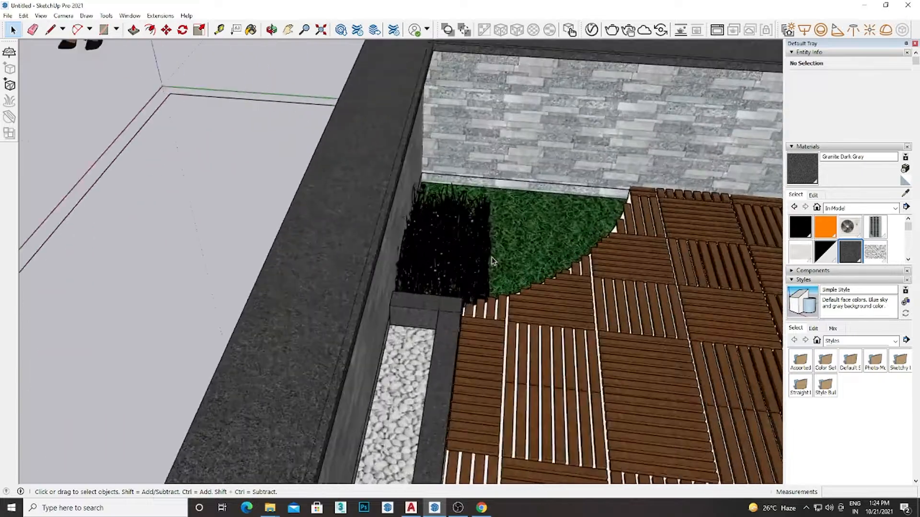
pyautogui.moveTo(491, 260); pyautogui.dragTo(373, 265, button='middle')
pyautogui.click(382, 258)
pyautogui.press('m')
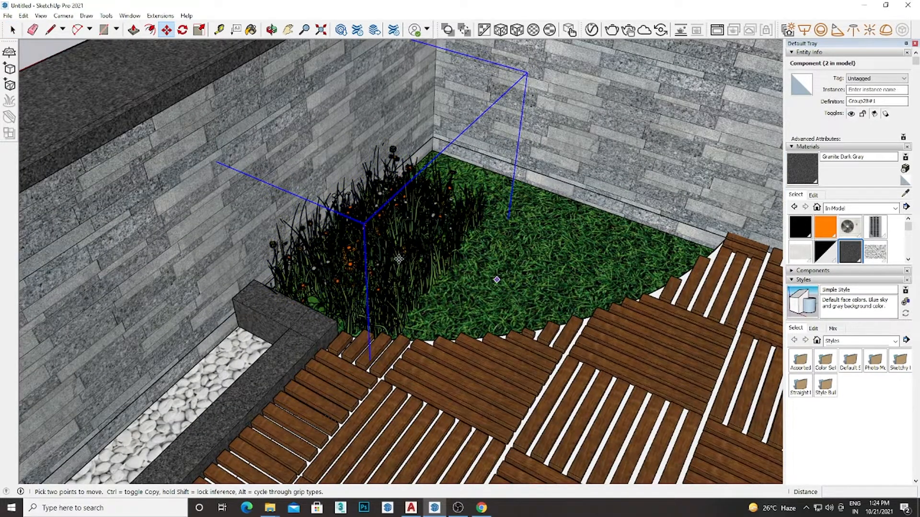
pyautogui.press('space')
pyautogui.scroll(-1, 400, 262)
pyautogui.moveTo(400, 263); pyautogui.dragTo(421, 292, button='middle')
pyautogui.scroll(-3, 421, 291)
pyautogui.scroll(2, 425, 287)
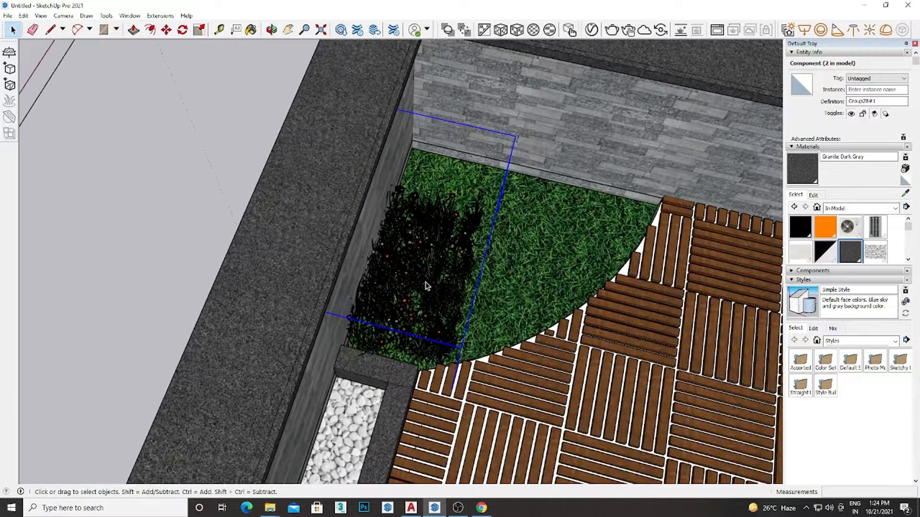
pyautogui.scroll(2, 425, 286)
pyautogui.scroll(1, 462, 253)
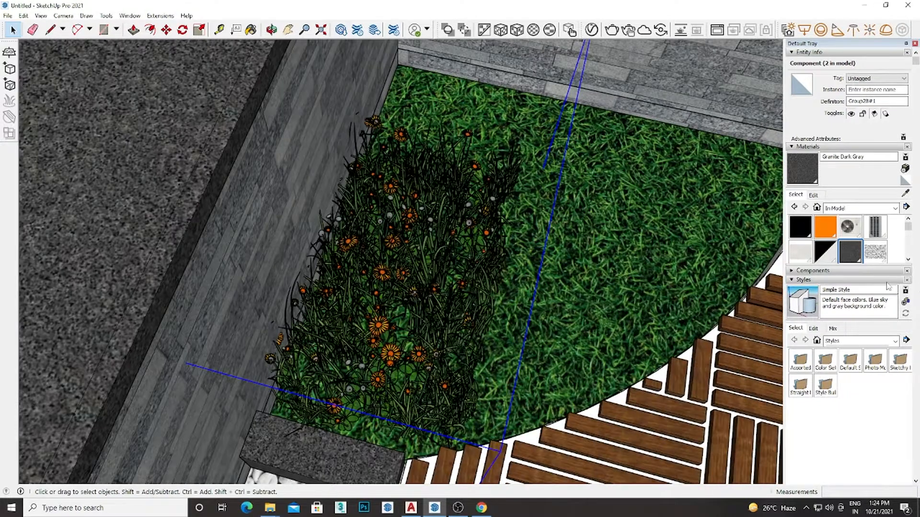
# Turn off the display of edges and profiles in the current style's edge settings
pyautogui.click(813, 328)
pyautogui.click(795, 376)
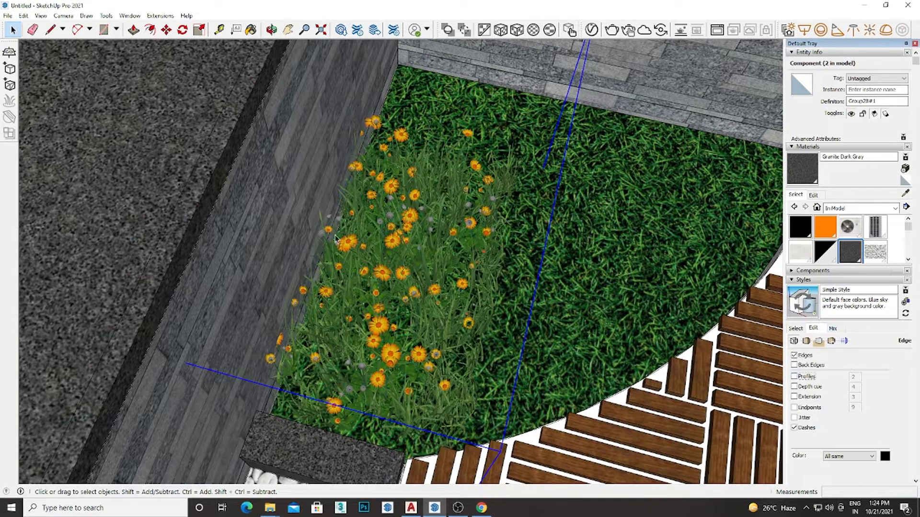
pyautogui.scroll(-3, 395, 232)
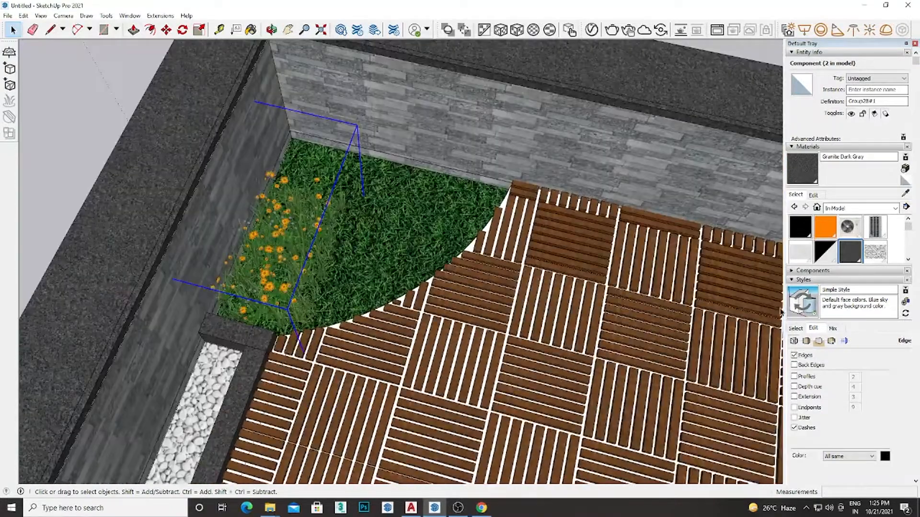
pyautogui.click(794, 356)
pyautogui.click(794, 377)
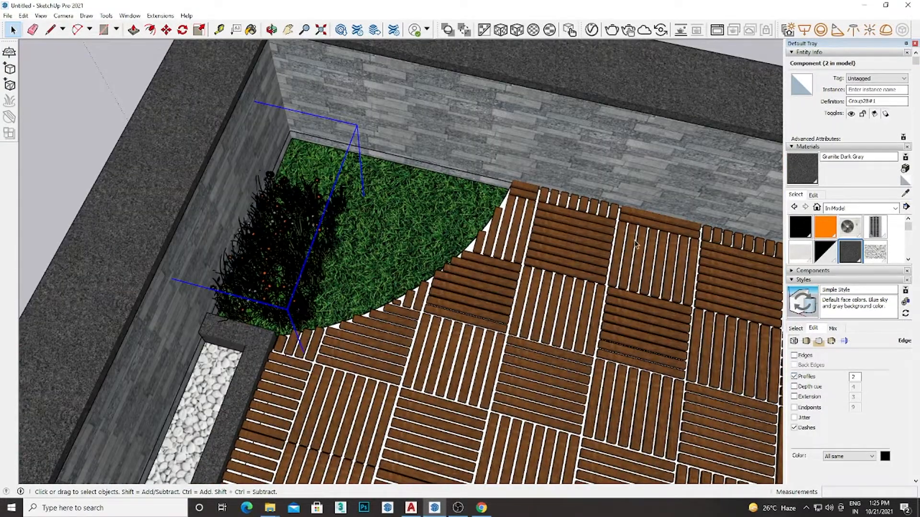
pyautogui.scroll(3, 283, 219)
pyautogui.click(795, 377)
pyautogui.scroll(-2, 330, 212)
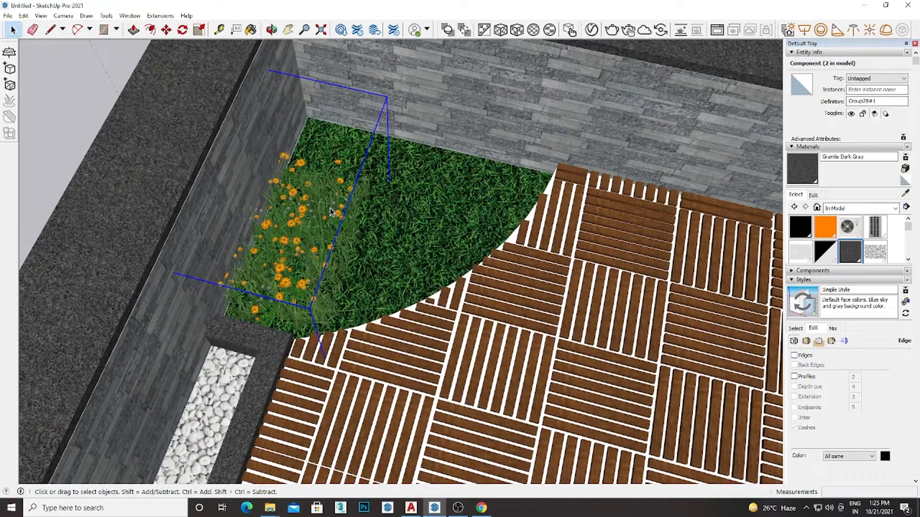
# Copy the flowering grass component within the quarter-circle bed and position the copy beside the original
pyautogui.scroll(-5, 330, 212)
pyautogui.scroll(4, 327, 206)
pyautogui.press('m')
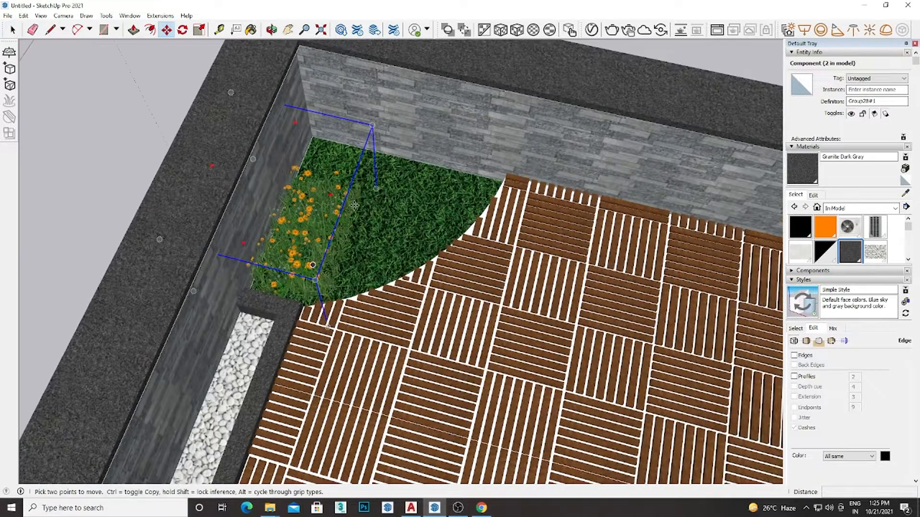
pyautogui.click(385, 209)
pyautogui.scroll(-1, 383, 217)
pyautogui.moveTo(377, 216); pyautogui.dragTo(420, 203, button='middle')
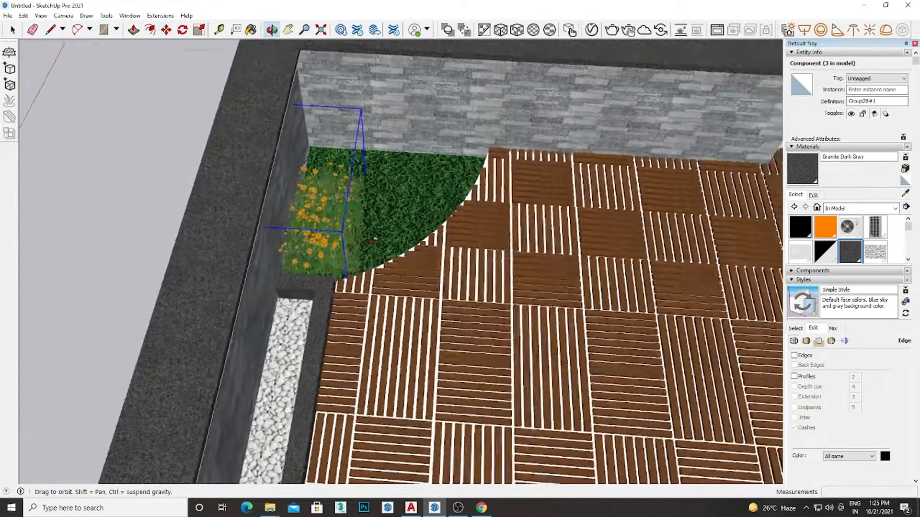
pyautogui.scroll(1, 316, 293)
pyautogui.click(318, 294)
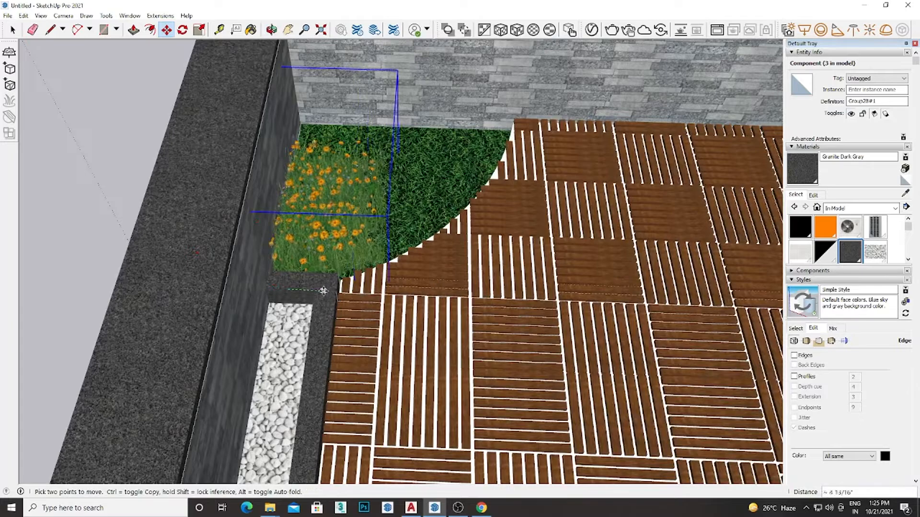
pyautogui.click(388, 283)
pyautogui.scroll(4, 418, 124)
pyautogui.moveTo(418, 124); pyautogui.dragTo(348, 214, button='middle')
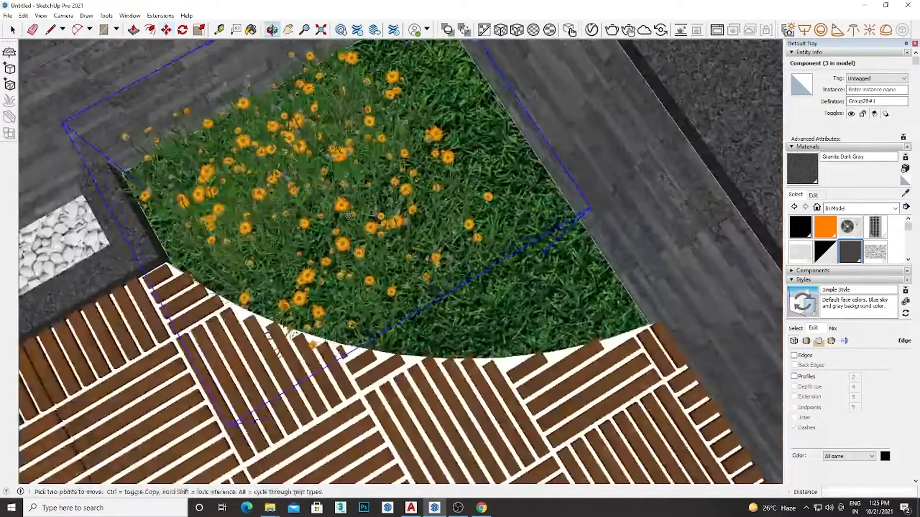
pyautogui.click(347, 210)
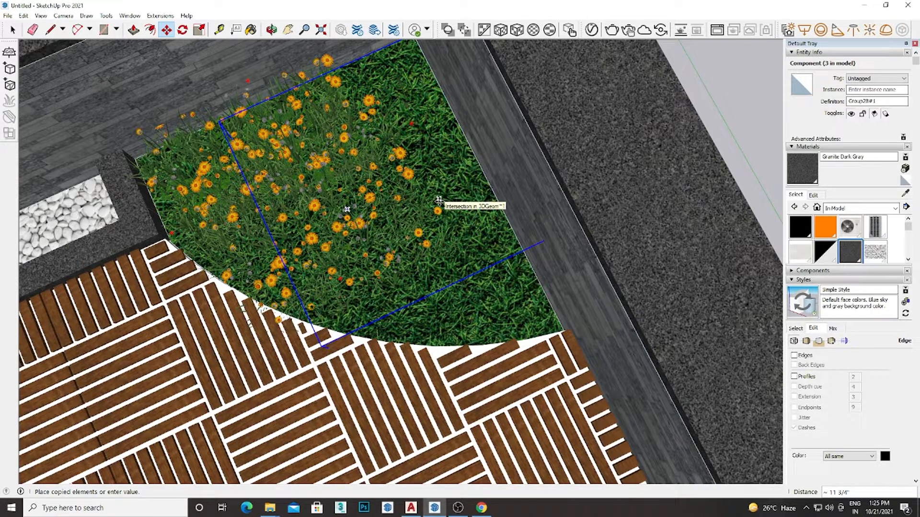
pyautogui.press('space')
pyautogui.scroll(-1, 353, 185)
pyautogui.scroll(1, 345, 191)
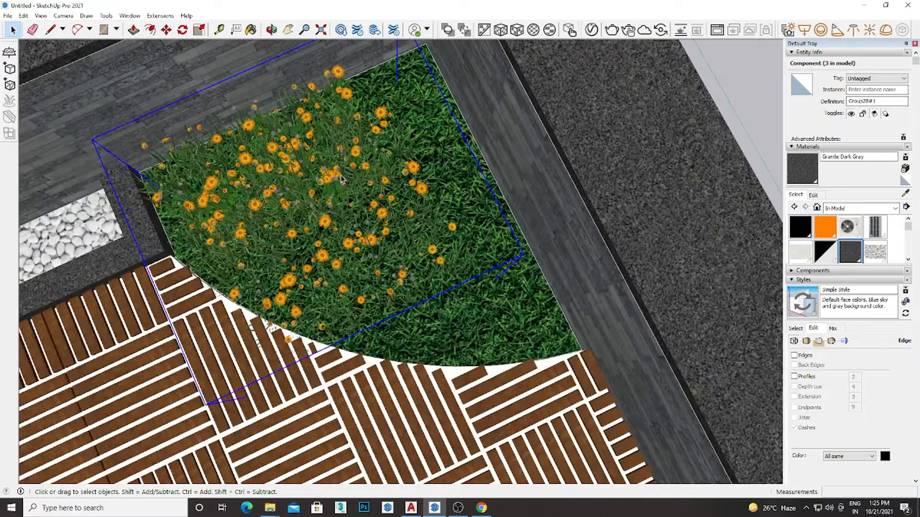
# Copy the flowering grass once more towards the bare side of the quarter-circle bed and clear the selection
pyautogui.scroll(-1, 335, 199)
pyautogui.press('m')
pyautogui.press('ctrl')
pyautogui.click(334, 198)
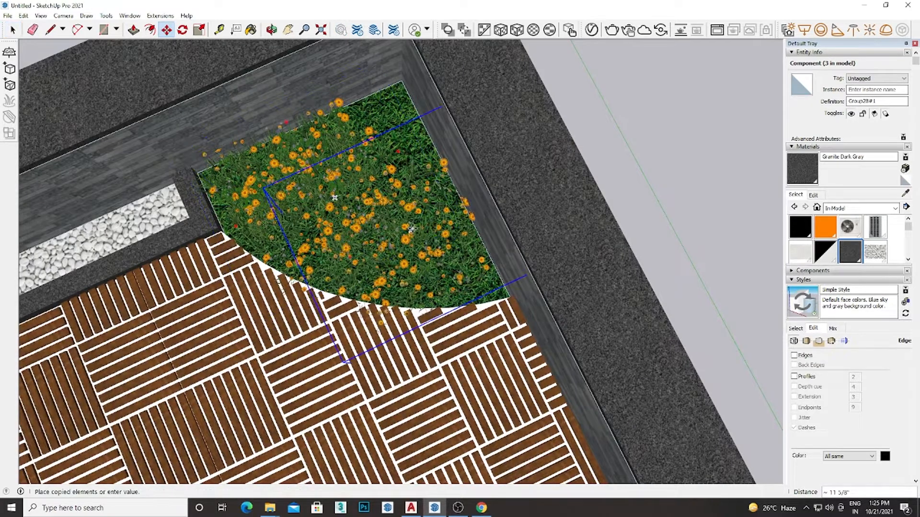
pyautogui.moveTo(407, 111); pyautogui.dragTo(421, 65, button='middle')
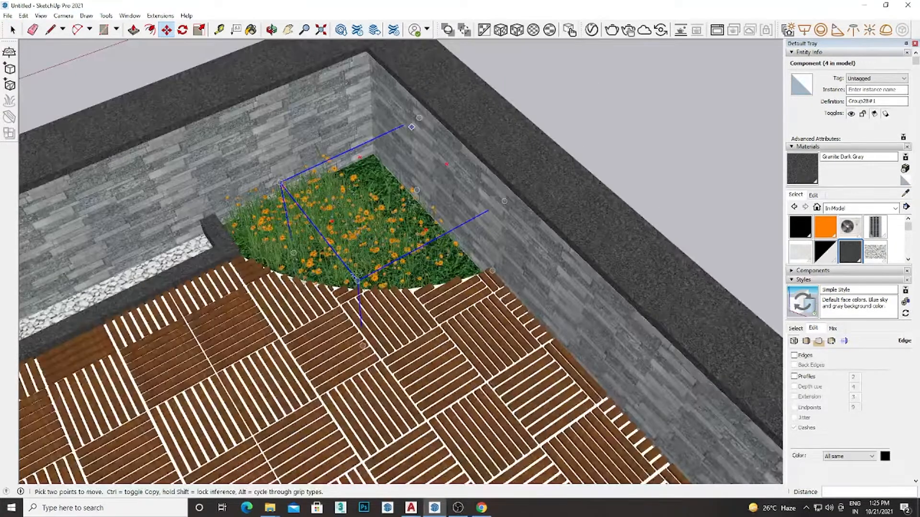
pyautogui.moveTo(417, 261); pyautogui.dragTo(513, 211, button='middle')
pyautogui.press('space')
pyautogui.click(443, 76)
pyautogui.scroll(-1, 443, 80)
pyautogui.moveTo(444, 80); pyautogui.dragTo(317, 355, button='middle')
pyautogui.scroll(-2, 378, 239)
pyautogui.scroll(3, 400, 255)
pyautogui.scroll(2, 400, 256)
pyautogui.scroll(2, 311, 330)
pyautogui.scroll(-3, 316, 354)
pyautogui.click(7, 16)
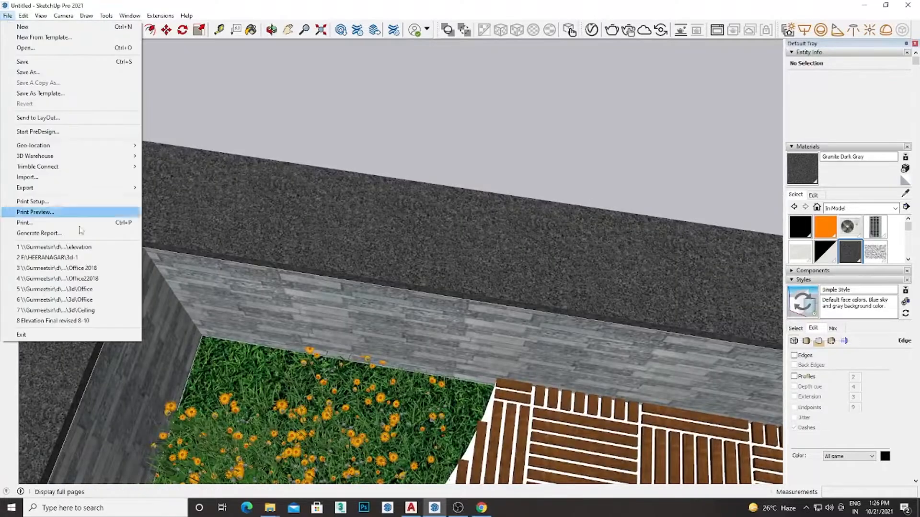
pyautogui.click(60, 177)
pyautogui.press('Escape')
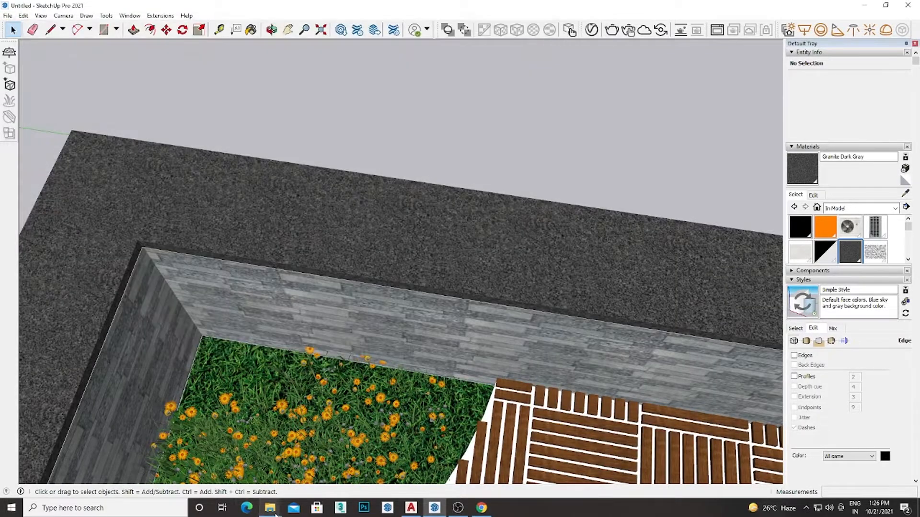
# Bring the planta model from the Downloads folder into the SketchUp model near the quarter-circle bed
pyautogui.moveTo(275, 515)
pyautogui.click(416, 463)
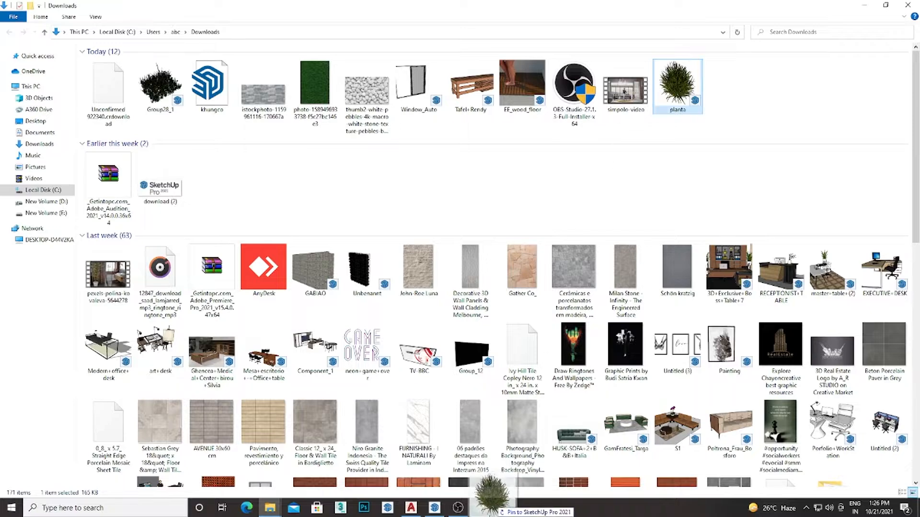
pyautogui.moveTo(492, 506)
pyautogui.mouseDown()
pyautogui.moveTo(435, 507)
pyautogui.moveTo(426, 408)
pyautogui.mouseUp()
pyautogui.click(427, 407)
pyautogui.scroll(-4, 424, 398)
pyautogui.moveTo(424, 398)
pyautogui.mouseDown(button='middle')
pyautogui.moveTo(379, 288)
pyautogui.moveTo(397, 171)
pyautogui.mouseUp(button='middle')
# Scale the tall grass plant down uniformly and move it into the quarter-circle bed at the wall corner
pyautogui.press('s')
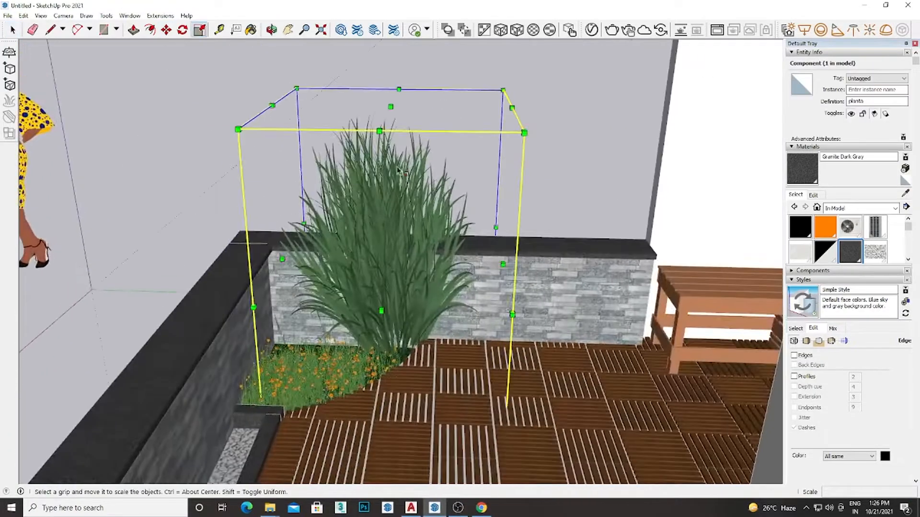
pyautogui.click(296, 88)
pyautogui.click(389, 247)
pyautogui.scroll(2, 389, 246)
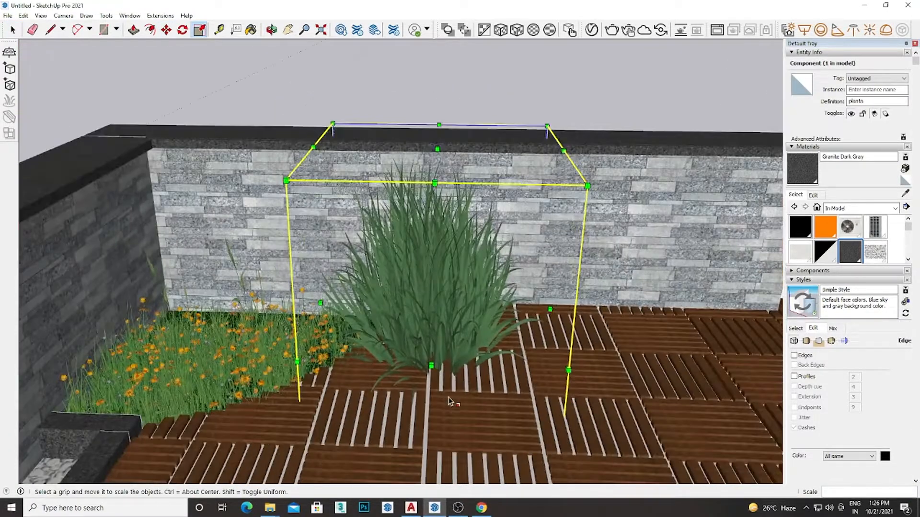
pyautogui.press('m')
pyautogui.scroll(3, 220, 359)
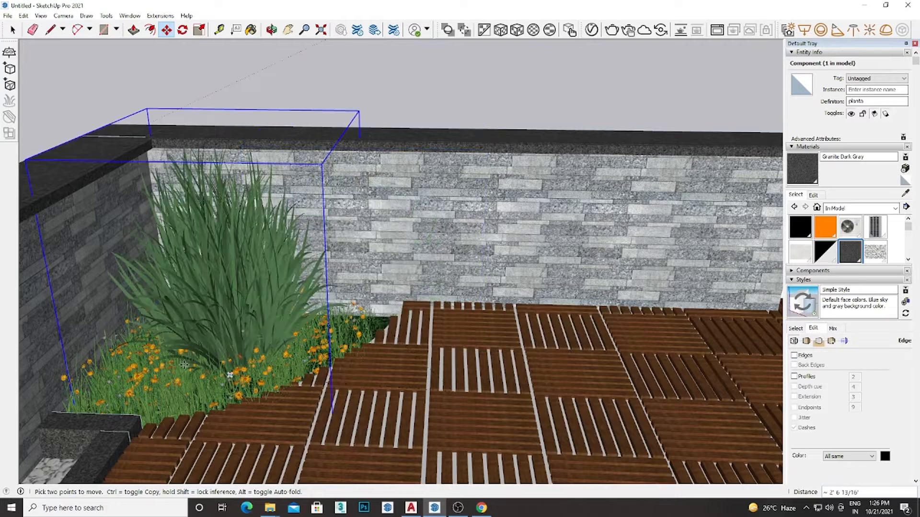
pyautogui.click(333, 229)
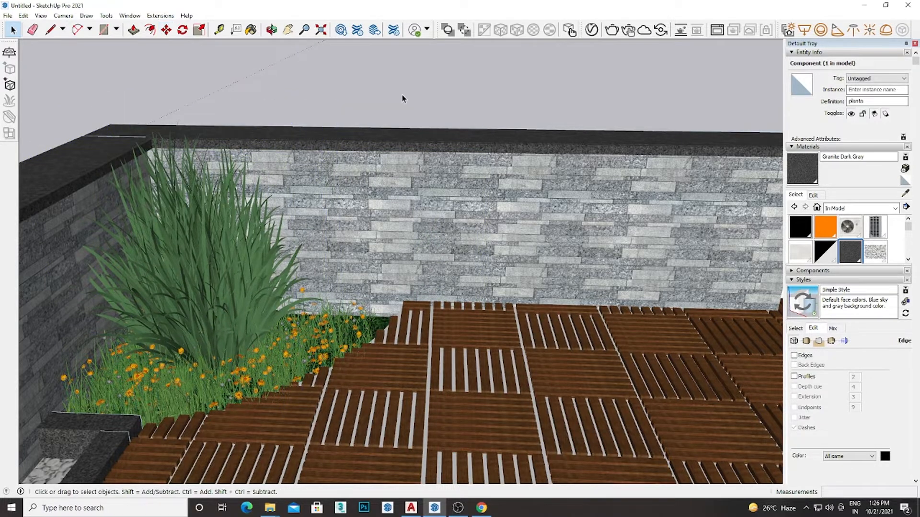
pyautogui.click(403, 98)
# Scale the tall grass plant down in height so it sits well below the parapet coping
pyautogui.moveTo(402, 98); pyautogui.dragTo(402, 215, button='middle')
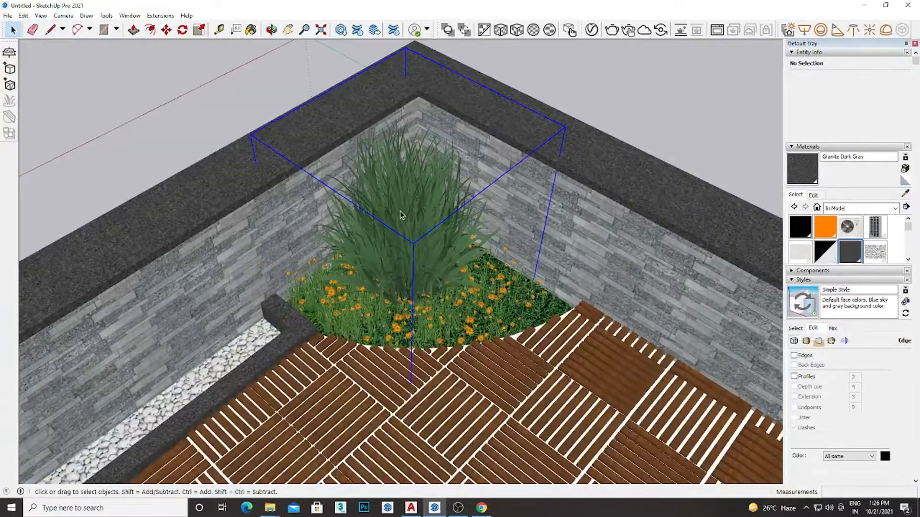
pyautogui.scroll(-2, 402, 215)
pyautogui.press('s')
pyautogui.moveTo(405, 86); pyautogui.dragTo(405, 164)
pyautogui.press('space')
pyautogui.scroll(4, 417, 280)
pyautogui.moveTo(418, 280); pyautogui.dragTo(478, 167, button='middle')
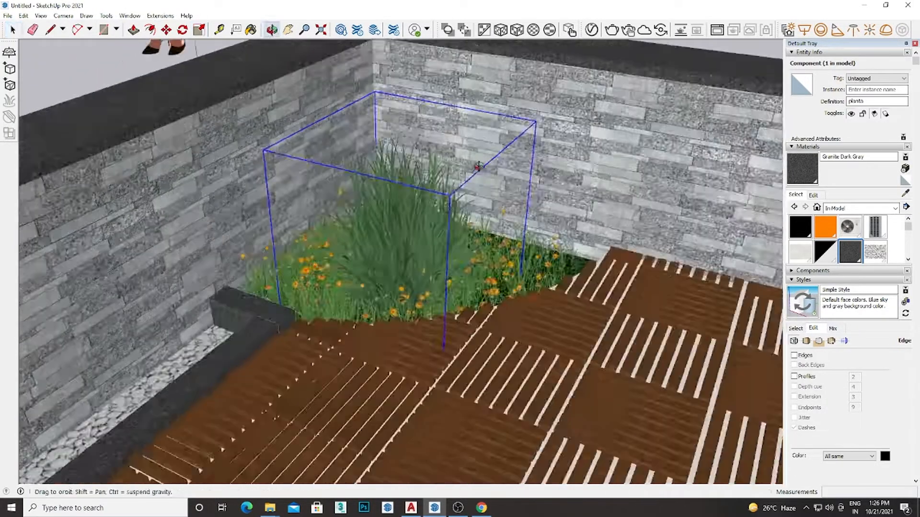
pyautogui.scroll(-3, 479, 166)
# Scale the tall grass plant vertically to make it somewhat taller against the stone wall
pyautogui.click(220, 143)
pyautogui.scroll(3, 220, 143)
pyautogui.click(628, 222)
pyautogui.press('s')
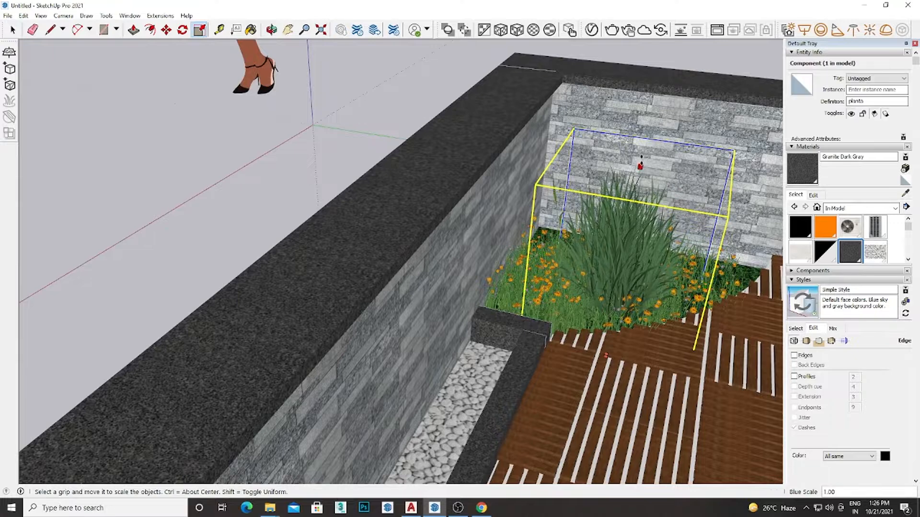
pyautogui.moveTo(640, 164); pyautogui.dragTo(642, 134)
pyautogui.press('space')
pyautogui.scroll(2, 646, 237)
# Copy the tall grass plant twice within the quarter-circle bed to form a cluster of three plants
pyautogui.scroll(-2, 646, 238)
pyautogui.press('m')
pyautogui.press('ctrl')
pyautogui.click(587, 378)
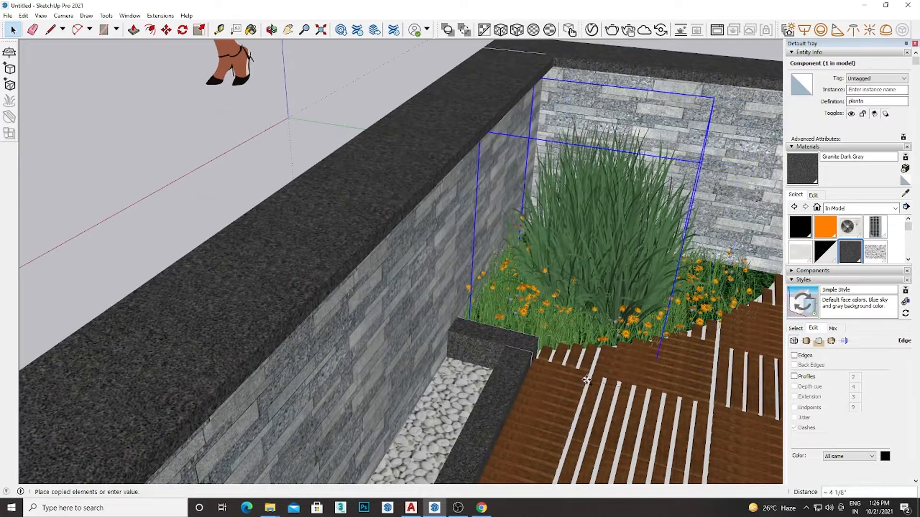
pyautogui.click(528, 409)
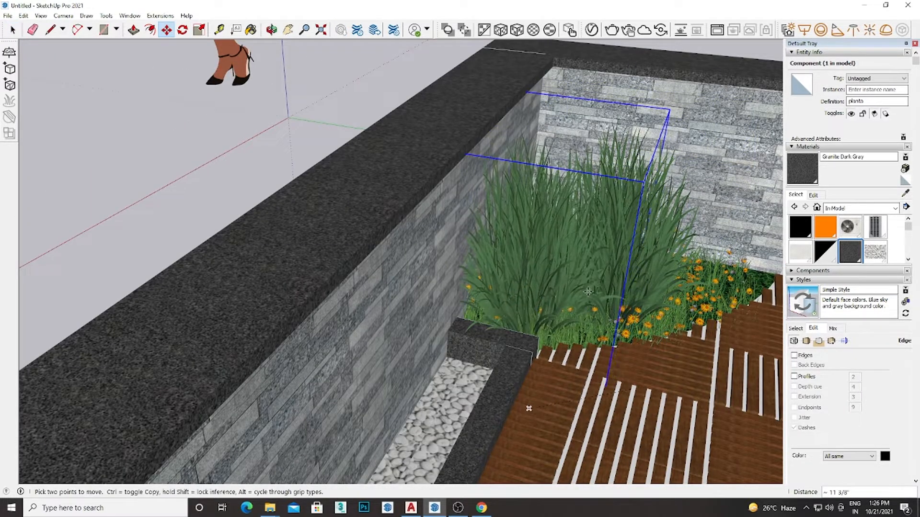
pyautogui.scroll(-6, 364, 235)
pyautogui.moveTo(373, 239); pyautogui.dragTo(452, 318, button='middle')
pyautogui.scroll(5, 398, 267)
pyautogui.moveTo(365, 243); pyautogui.dragTo(242, 259, button='middle')
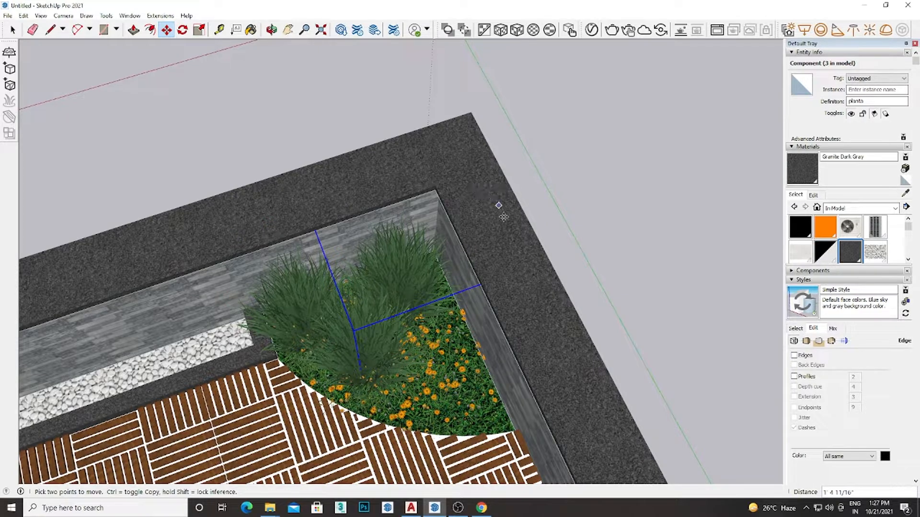
pyautogui.moveTo(499, 230); pyautogui.dragTo(587, 202, button='middle')
pyautogui.scroll(2, 551, 202)
pyautogui.click(535, 202)
pyautogui.scroll(-2, 534, 202)
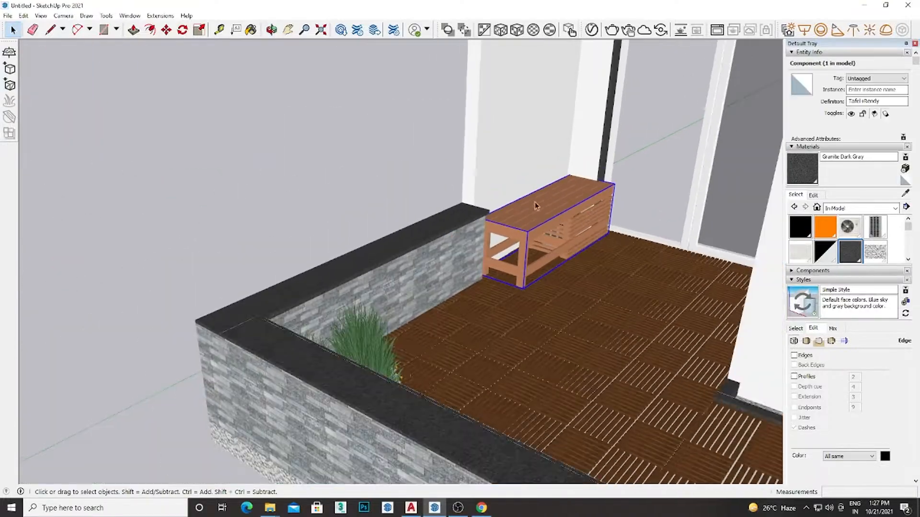
pyautogui.moveTo(270, 508)
pyautogui.click(430, 460)
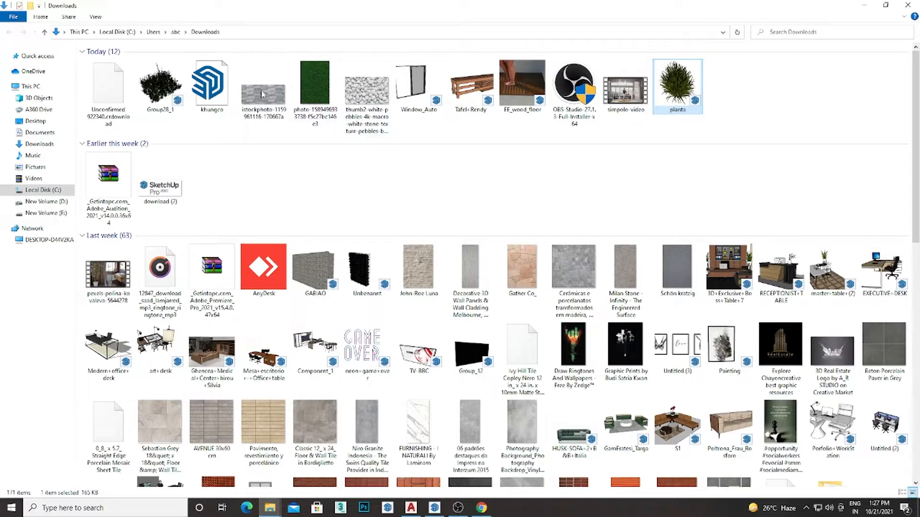
# Download the round grass panel from the browser's 3D Warehouse grass results as a SketchUp 2021 model and show it in its folder
pyautogui.click(481, 507)
pyautogui.scroll(10, 684, 269)
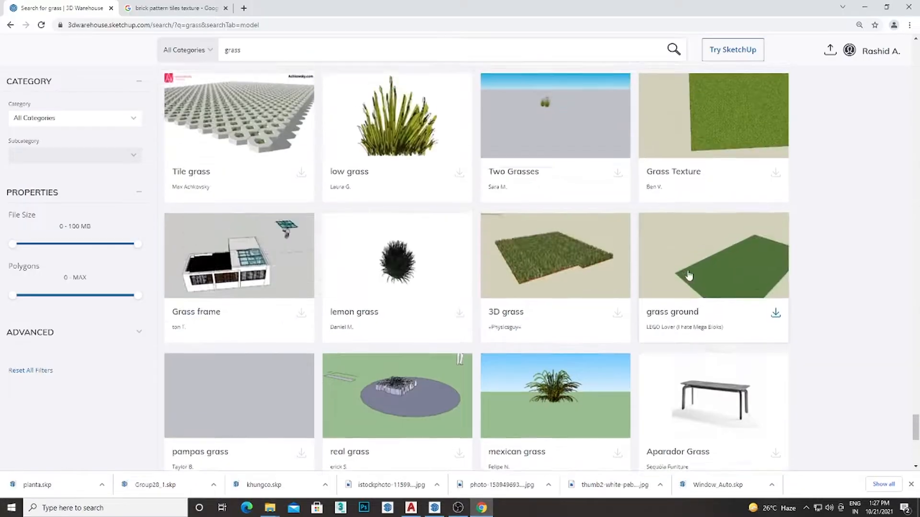
pyautogui.scroll(15, 684, 270)
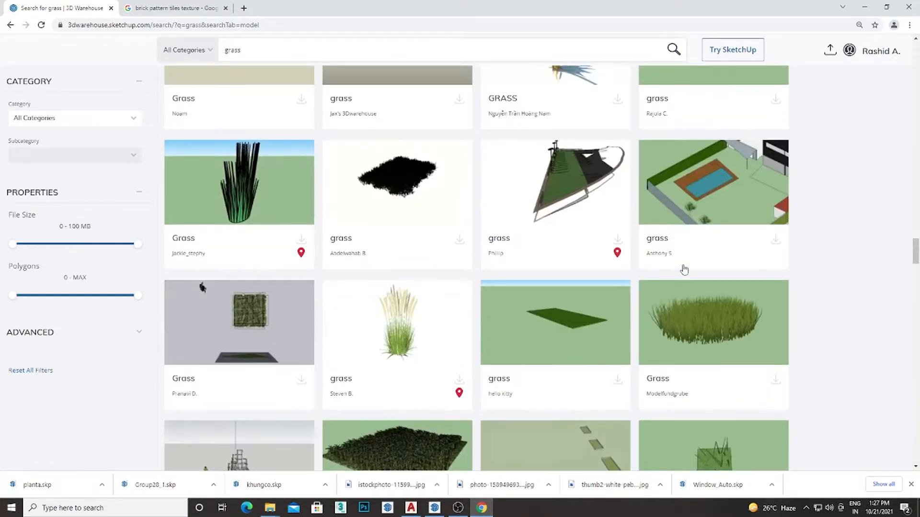
pyautogui.scroll(-3, 671, 267)
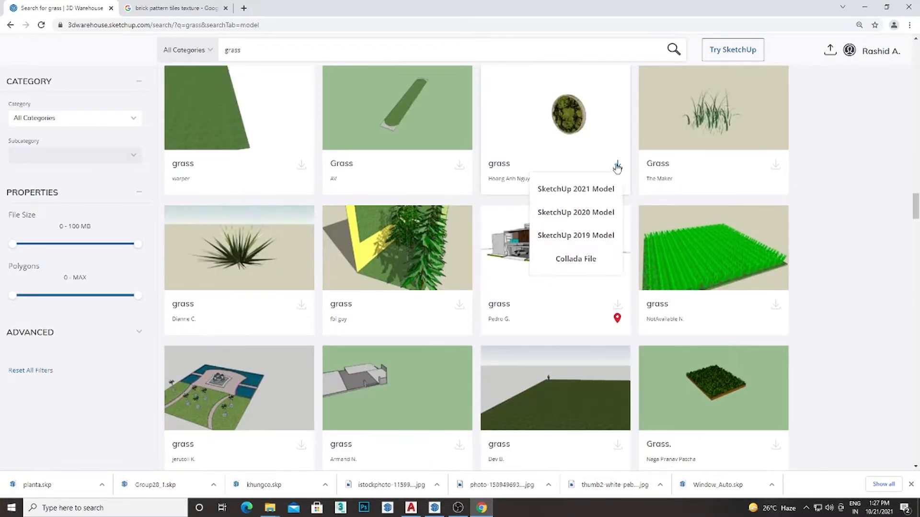
pyautogui.click(568, 190)
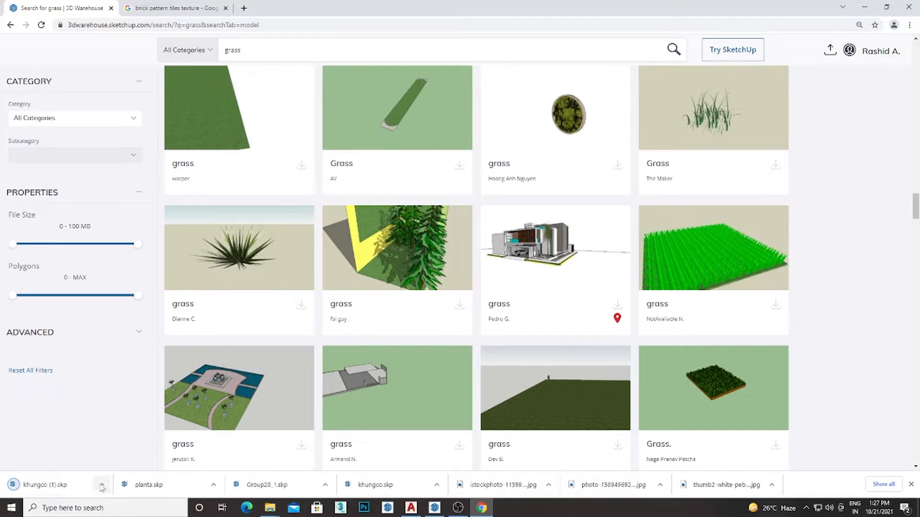
pyautogui.click(101, 485)
pyautogui.click(115, 454)
# Refresh the Downloads folder and bring the khungco (1) model into the SketchUp balcony model
pyautogui.rightClick(411, 188)
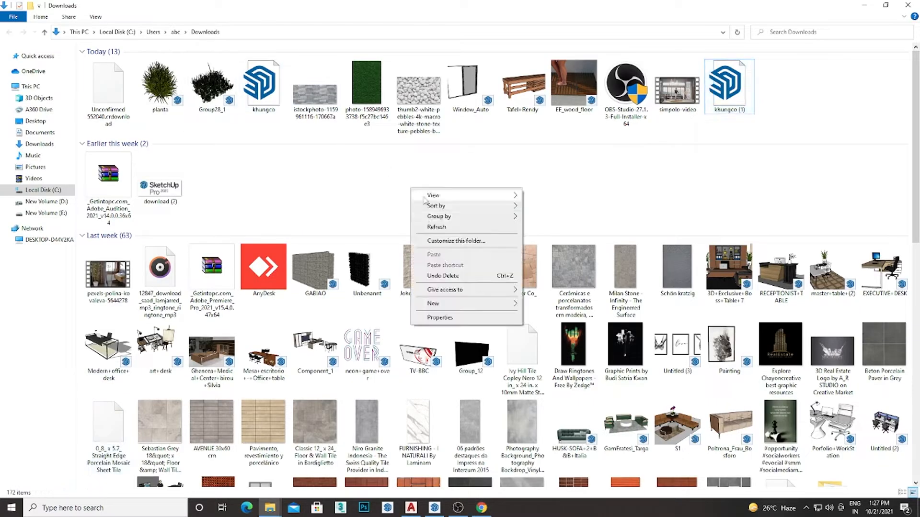
pyautogui.click(431, 227)
pyautogui.moveTo(129, 135)
pyautogui.mouseDown()
pyautogui.moveTo(436, 500)
pyautogui.moveTo(430, 380)
pyautogui.mouseUp()
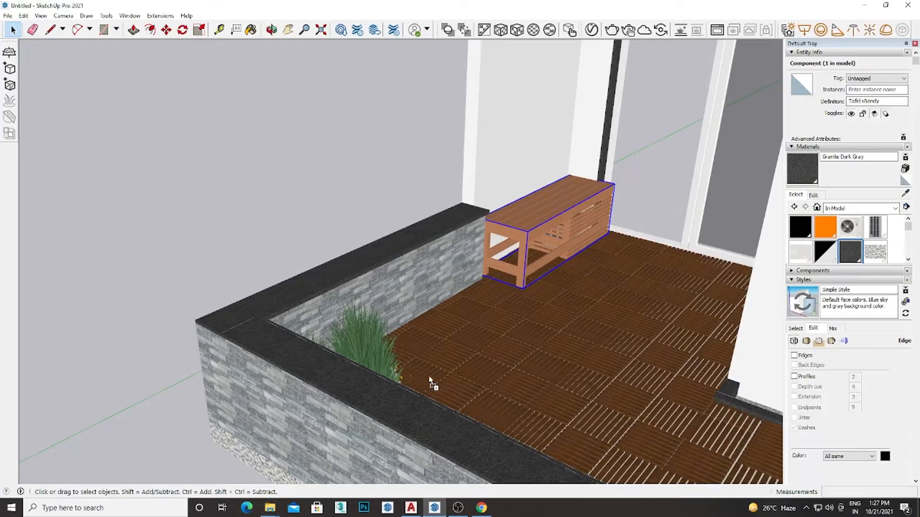
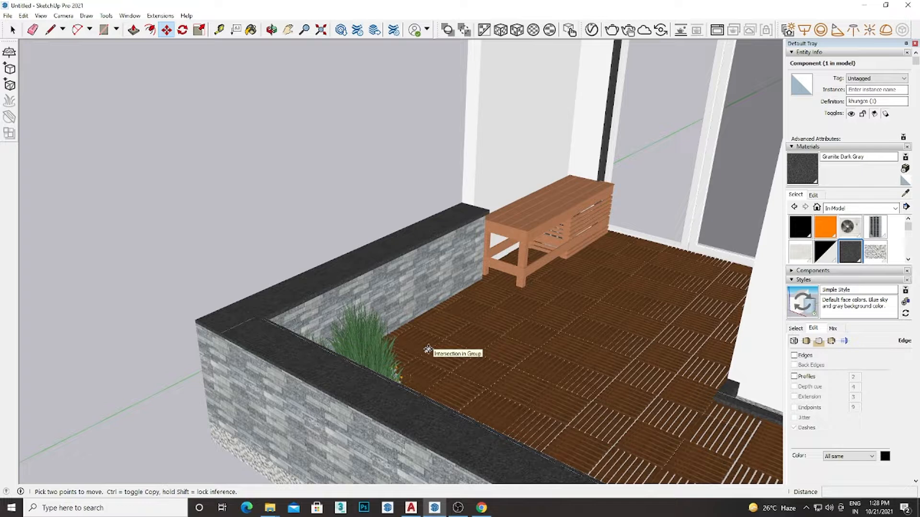
pyautogui.scroll(-5, 456, 277)
pyautogui.scroll(4, 437, 267)
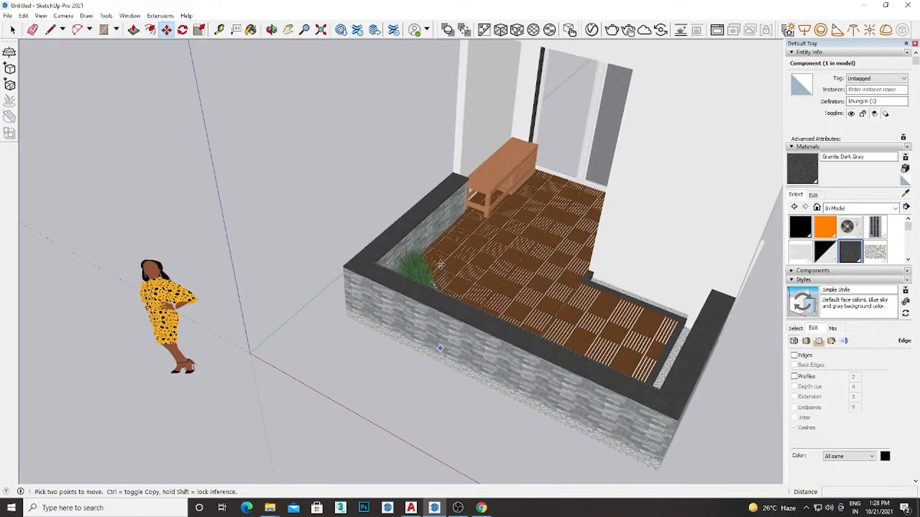
# Examine the balcony from outside, covering the planted corner, the stone parapet, the bench and the sliding door
pyautogui.scroll(-3, 438, 267)
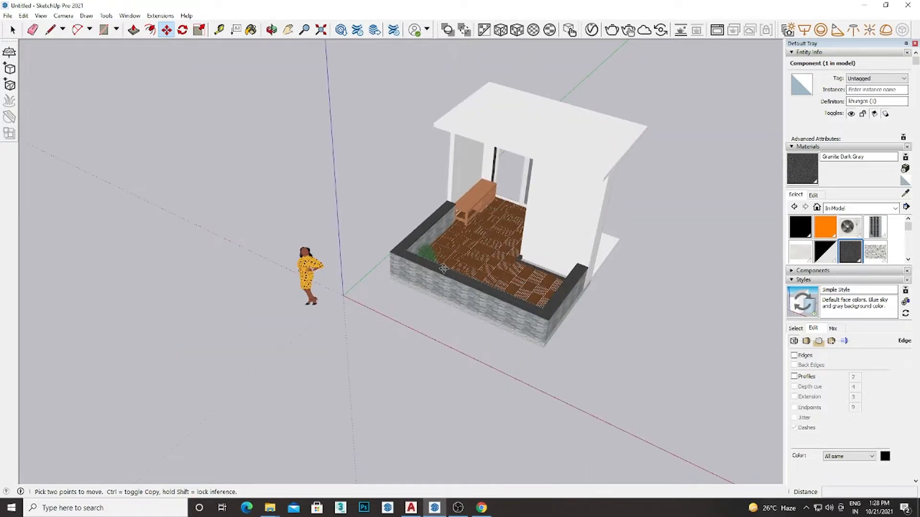
pyautogui.scroll(3, 443, 268)
pyautogui.scroll(-5, 431, 263)
pyautogui.scroll(3, 460, 201)
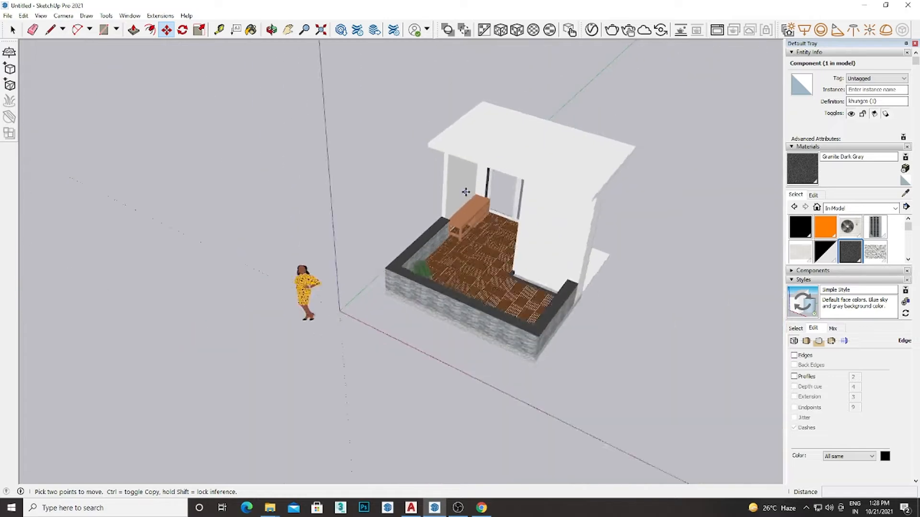
pyautogui.scroll(3, 436, 187)
pyautogui.scroll(-5, 435, 188)
pyautogui.moveTo(446, 201); pyautogui.dragTo(696, 183, button='middle')
pyautogui.scroll(6, 423, 226)
pyautogui.scroll(-3, 442, 297)
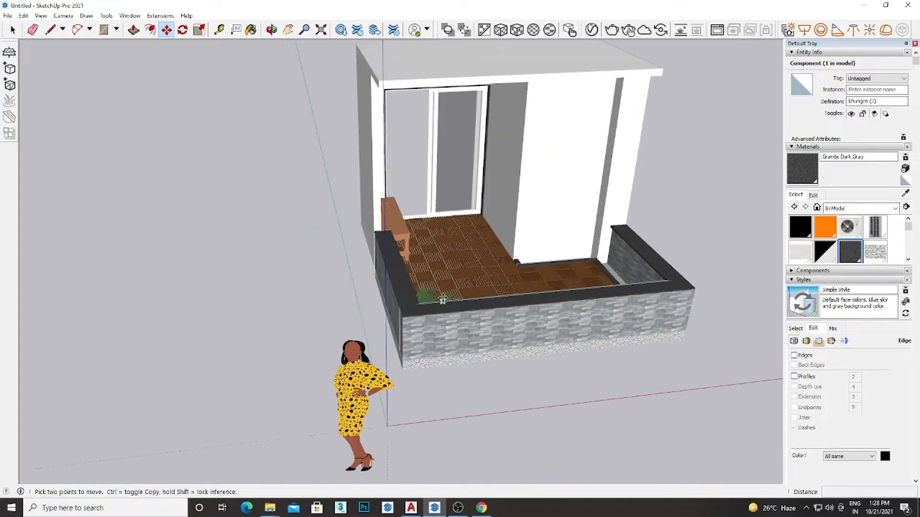
pyautogui.scroll(-5, 416, 306)
pyautogui.scroll(8, 427, 262)
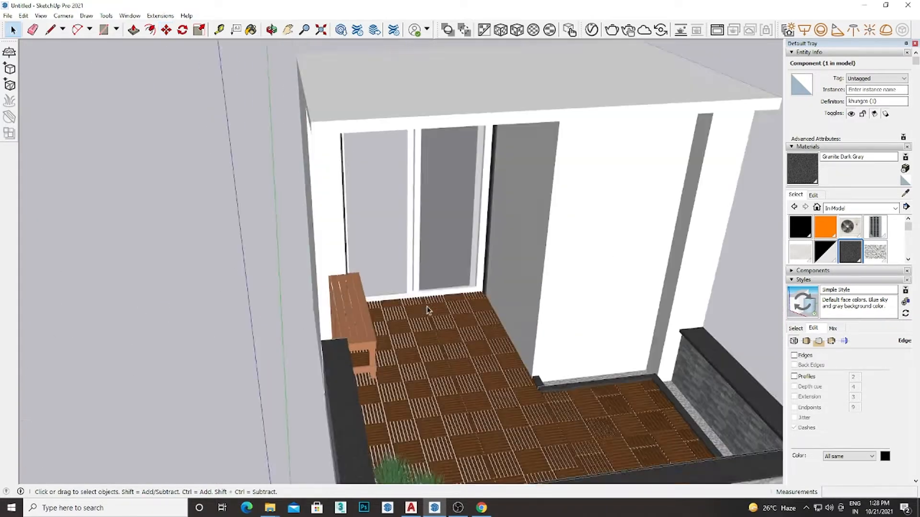
# Bring the khungco (1) grass panel from the Downloads folder into the balcony model again, near the wooden bench
pyautogui.moveTo(431, 308)
pyautogui.mouseDown(button='middle')
pyautogui.moveTo(181, 243)
pyautogui.moveTo(287, 239)
pyautogui.mouseUp(button='middle')
pyautogui.scroll(-5, 296, 263)
pyautogui.scroll(7, 331, 288)
pyautogui.moveTo(456, 277); pyautogui.dragTo(421, 234, button='middle')
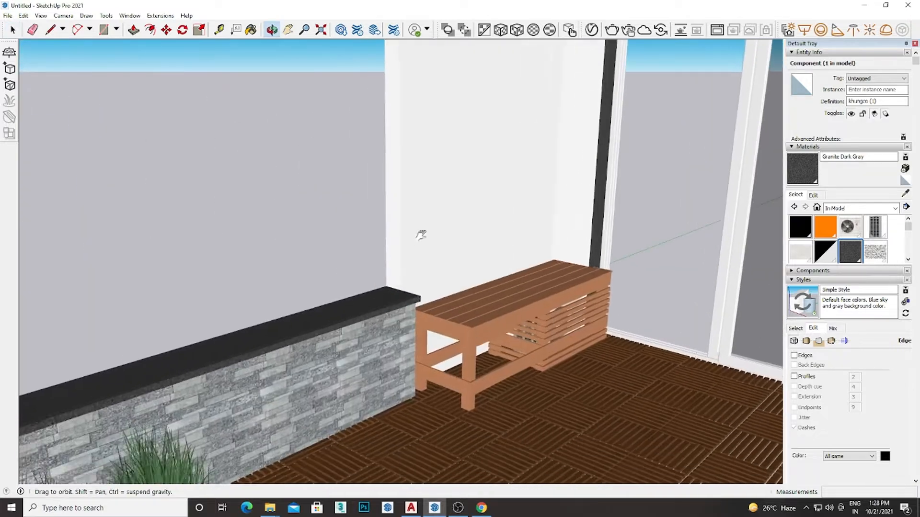
pyautogui.scroll(1, 395, 264)
pyautogui.scroll(-3, 395, 265)
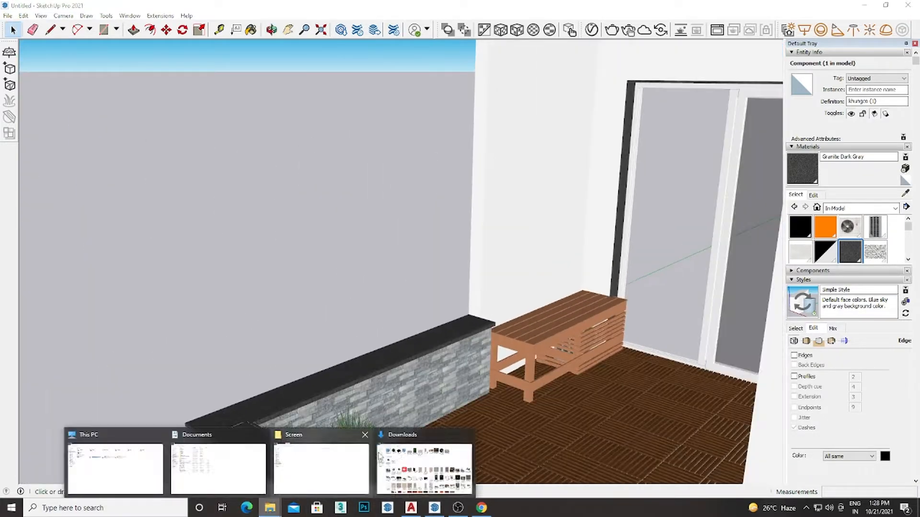
pyautogui.click(424, 467)
pyautogui.moveTo(402, 345)
pyautogui.mouseDown()
pyautogui.moveTo(446, 508)
pyautogui.moveTo(493, 405)
pyautogui.mouseUp()
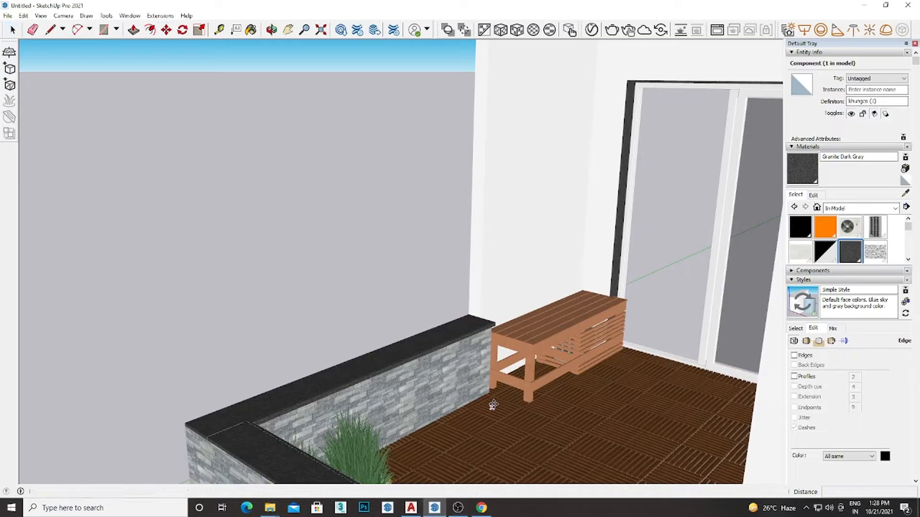
# Switch to the browser and look through the 3D Warehouse grass models for a panel suitable for the wall
pyautogui.scroll(-10, 515, 379)
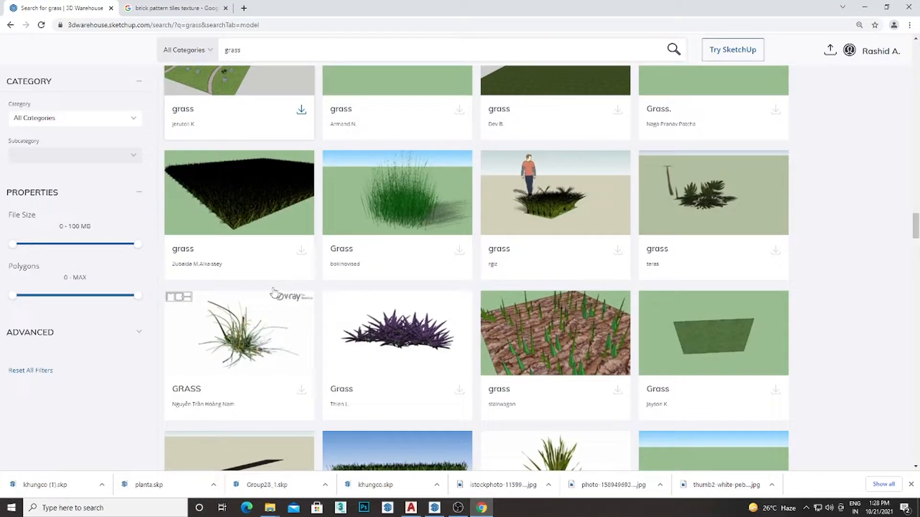
pyautogui.scroll(-15, 274, 298)
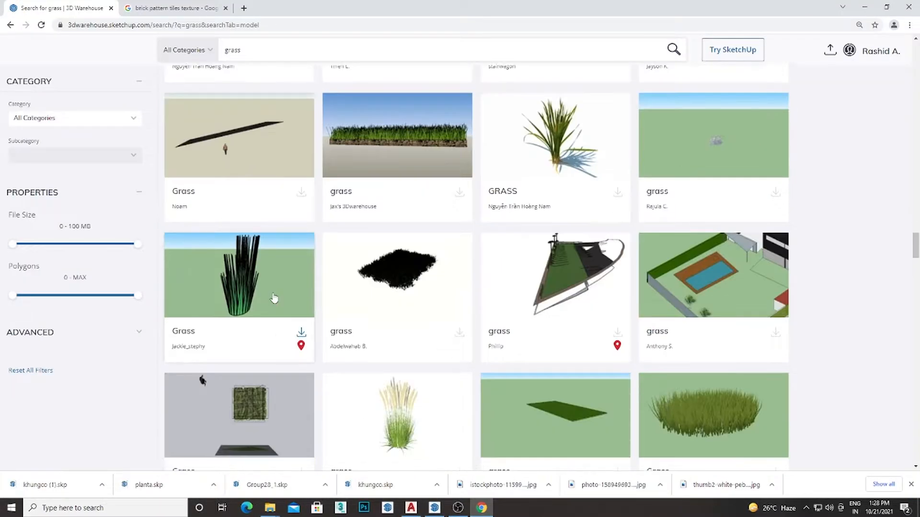
pyautogui.scroll(-15, 274, 298)
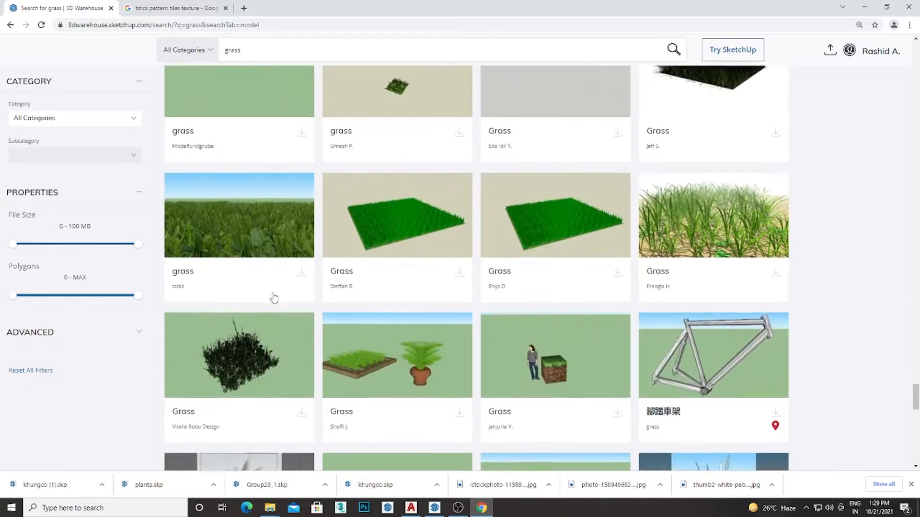
pyautogui.scroll(-15, 274, 298)
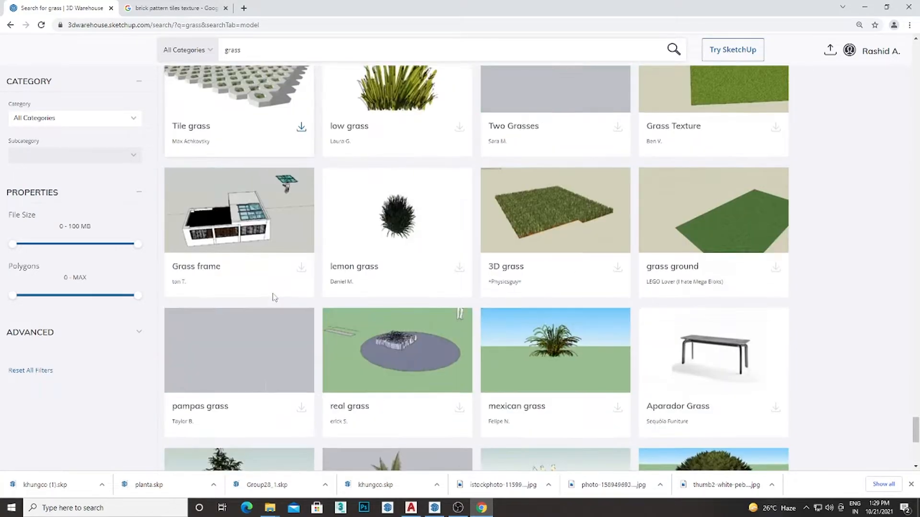
pyautogui.scroll(20, 167, 155)
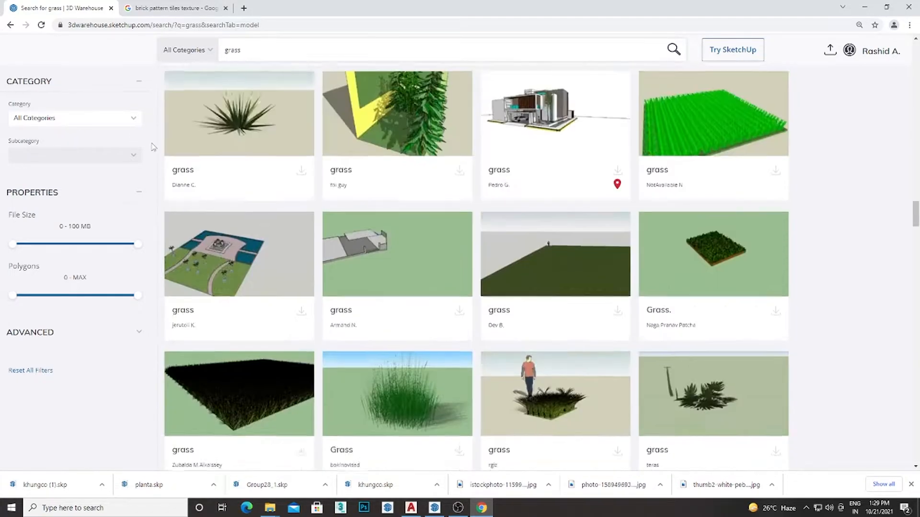
pyautogui.scroll(10, 166, 154)
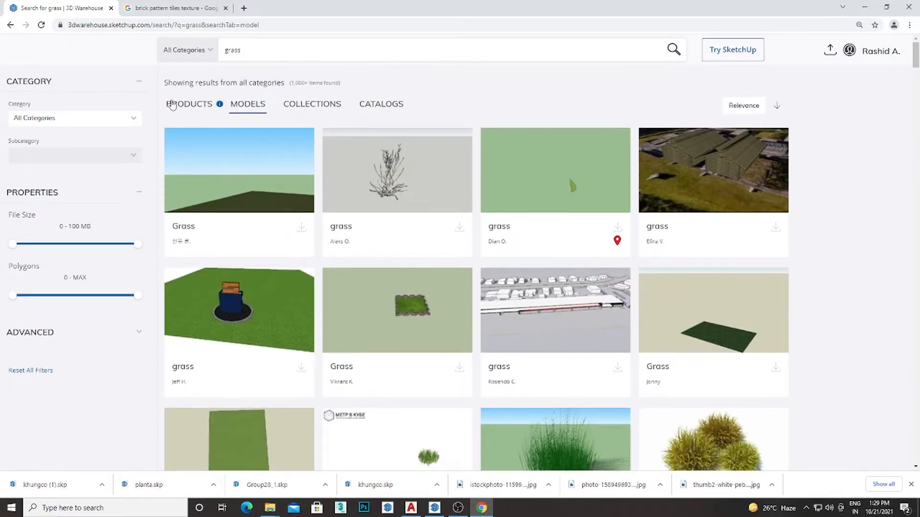
# Check the product results for grass in 3D Warehouse and return to the model results
pyautogui.click(172, 105)
pyautogui.scroll(-10, 493, 207)
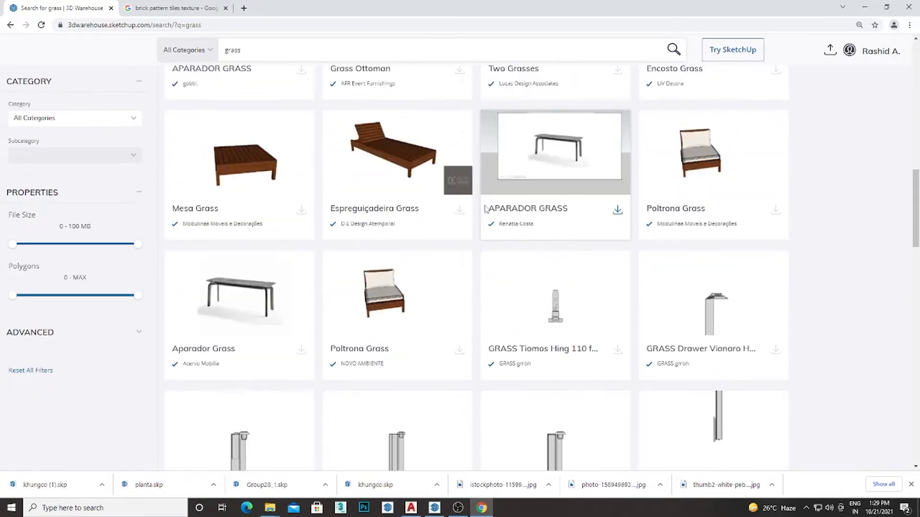
pyautogui.scroll(10, 416, 234)
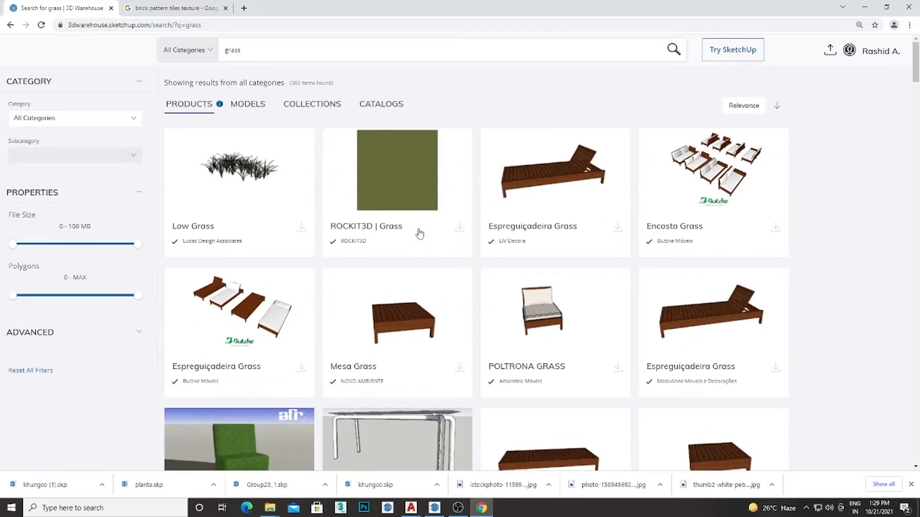
pyautogui.click(256, 107)
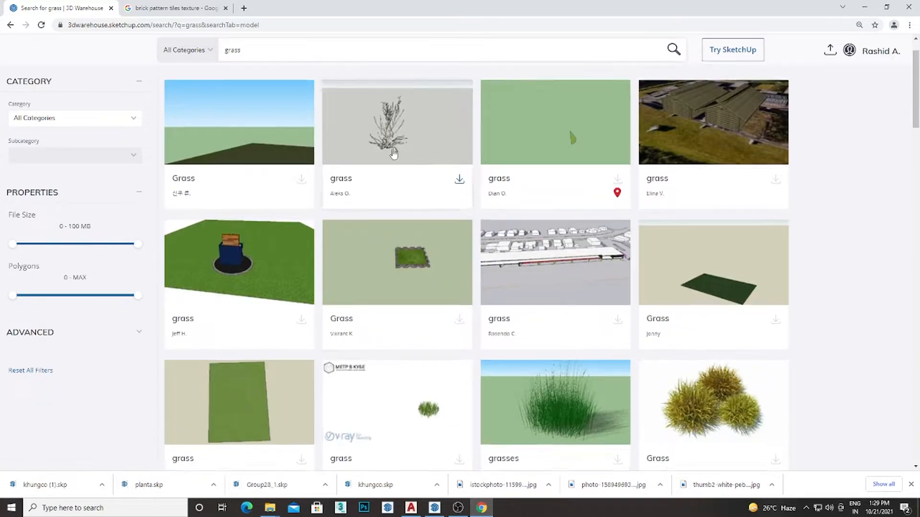
# Search the 3D Warehouse models for "wall grass" and download the JARDIM VERTICAL 02 vertical garden
pyautogui.moveTo(255, 51); pyautogui.dragTo(197, 69)
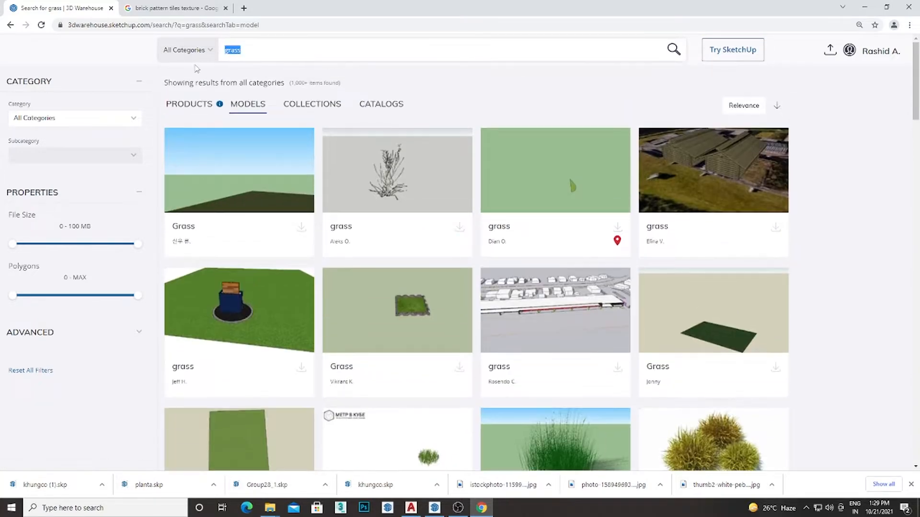
pyautogui.write('wall gra')
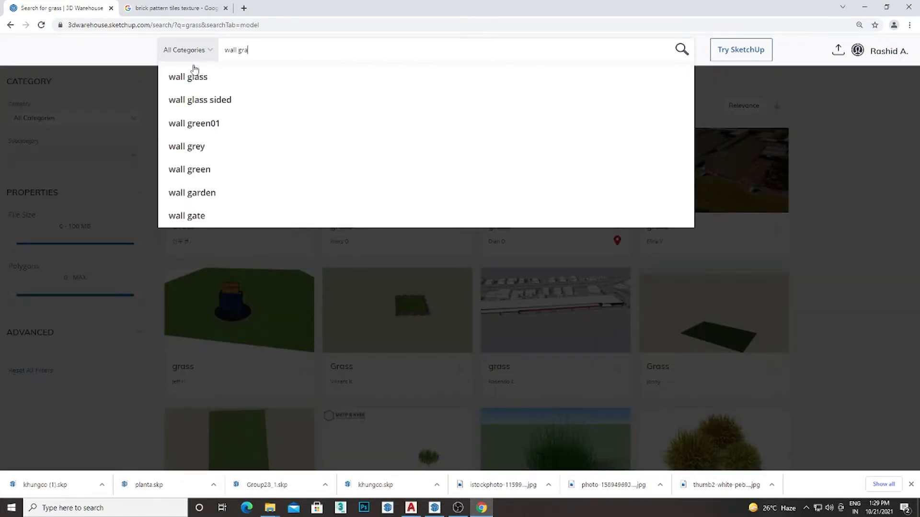
pyautogui.write('ss')
pyautogui.press('Return')
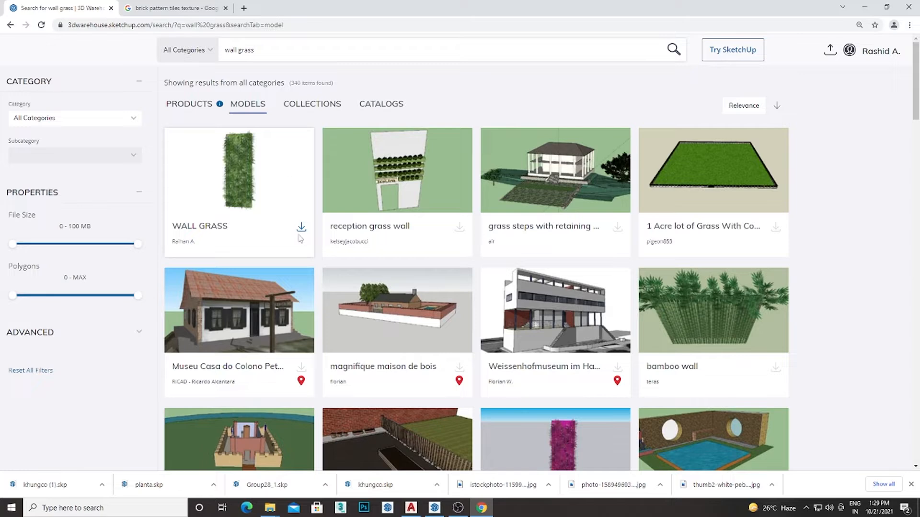
pyautogui.scroll(-15, 300, 238)
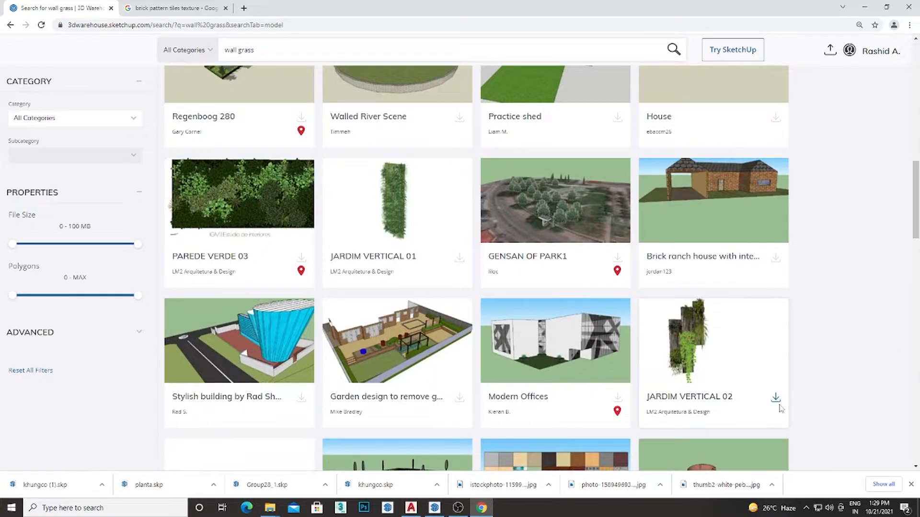
pyautogui.moveTo(915, 221); pyautogui.dragTo(915, 95)
# Look at the Wall Grass collection among the collection results and return to the results list
pyautogui.click(312, 104)
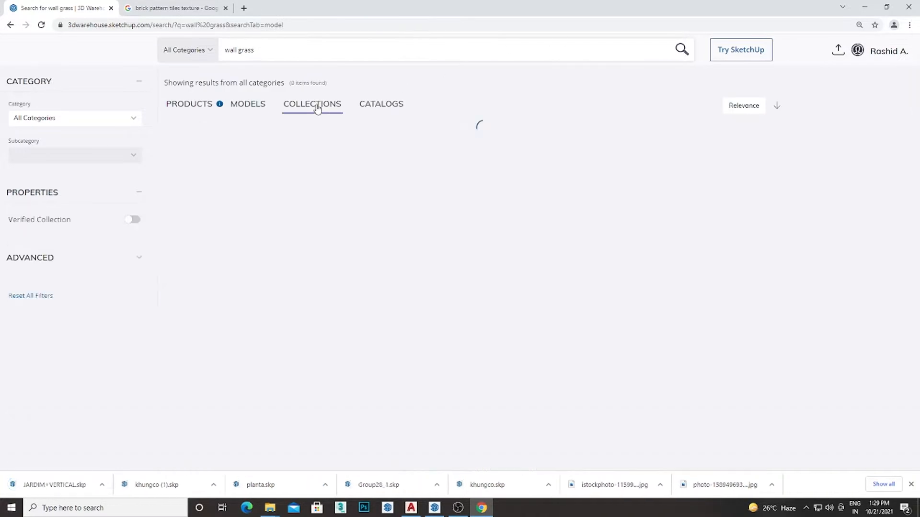
pyautogui.click(243, 167)
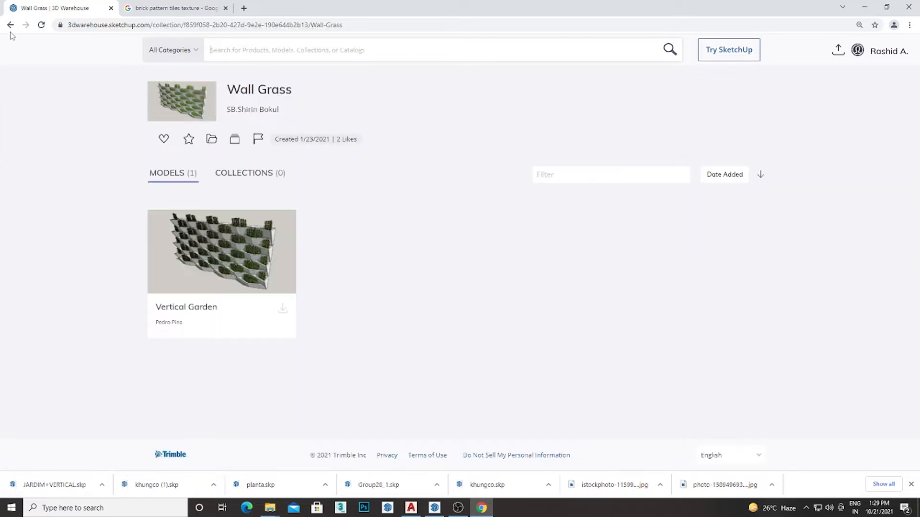
pyautogui.click(10, 24)
# Show the downloaded JARDIM+VERTICAL file in its folder and bring it into the SketchUp balcony model
pyautogui.click(101, 485)
pyautogui.click(129, 453)
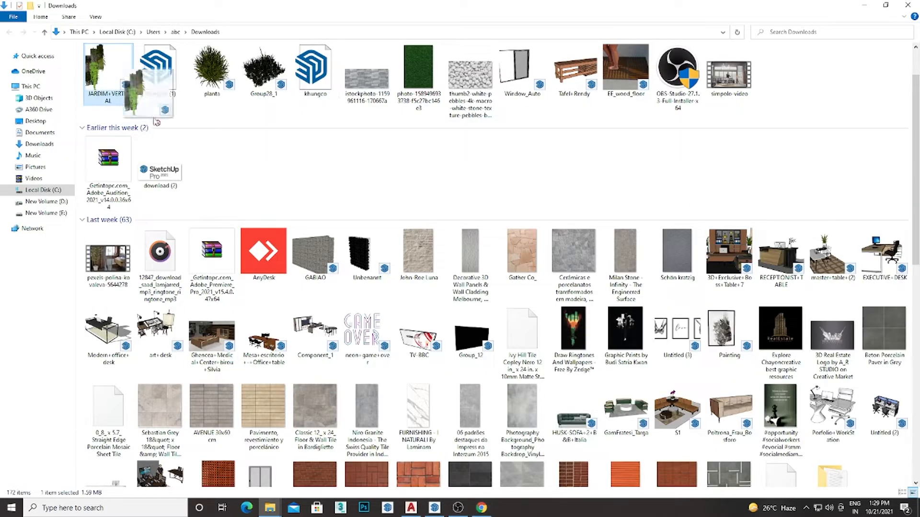
pyautogui.moveTo(450, 512)
pyautogui.mouseDown()
pyautogui.moveTo(481, 360)
pyautogui.moveTo(511, 331)
pyautogui.mouseUp()
# Rotate the vertical garden in plan so its wooden back boards run parallel to the balcony's side wall
pyautogui.scroll(5, 508, 328)
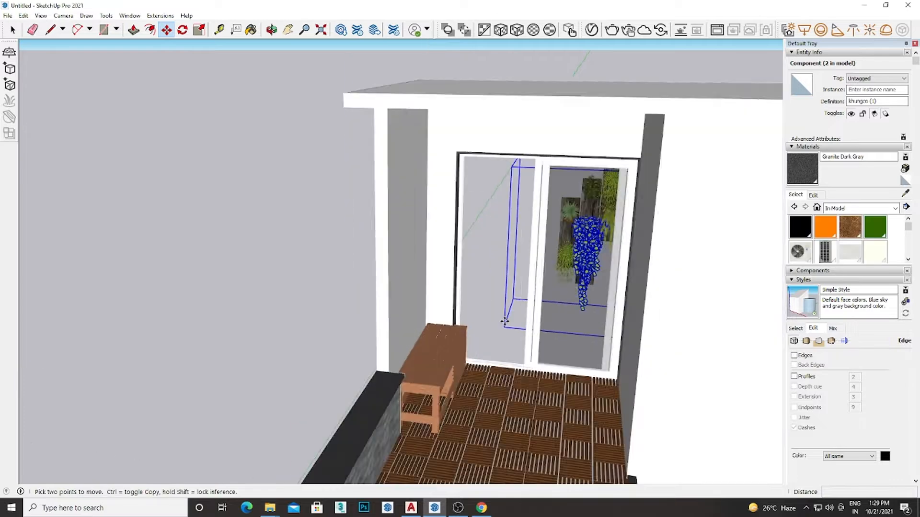
pyautogui.scroll(-3, 505, 321)
pyautogui.moveTo(623, 139); pyautogui.dragTo(654, 245, button='middle')
pyautogui.click(656, 155)
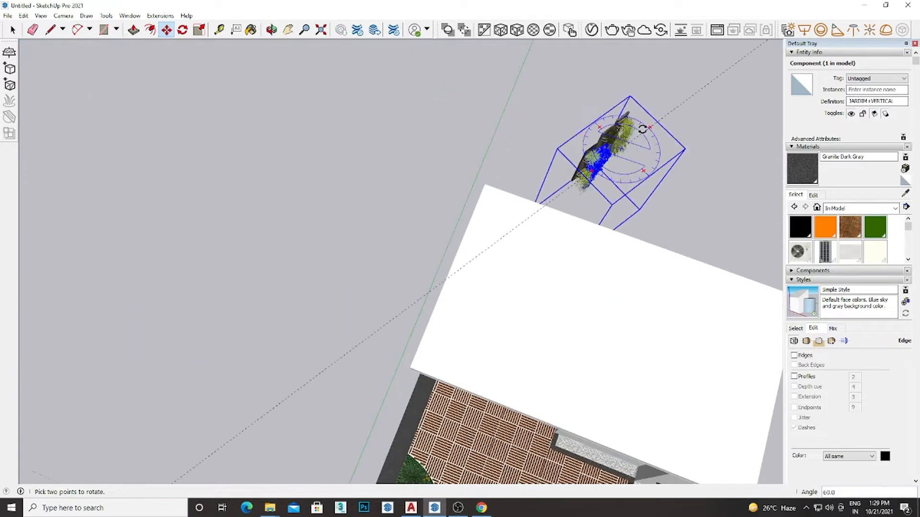
pyautogui.click(604, 108)
# Move the vertical garden by the rear corner of its boards onto the side wall above the bench
pyautogui.scroll(5, 599, 109)
pyautogui.click(594, 110)
pyautogui.scroll(-4, 610, 100)
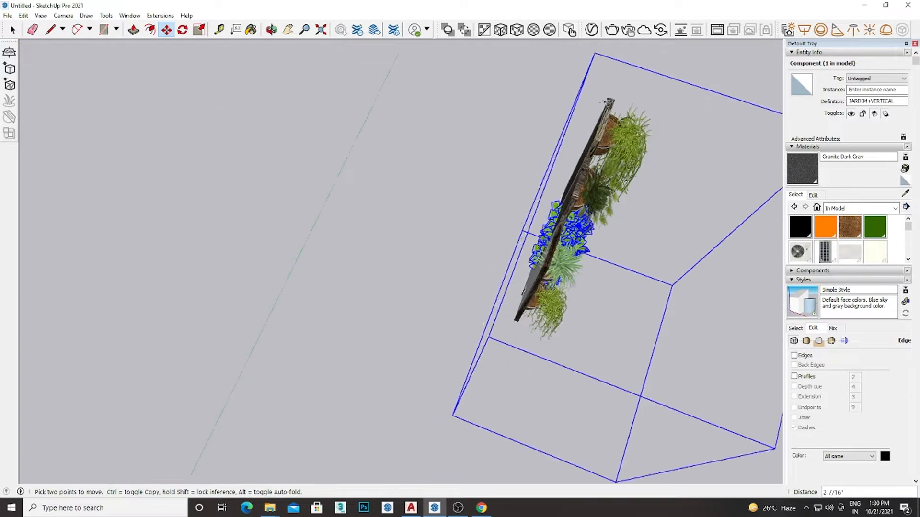
pyautogui.moveTo(628, 230); pyautogui.dragTo(613, 145, button='middle')
pyautogui.scroll(2, 575, 168)
pyautogui.moveTo(551, 194); pyautogui.dragTo(431, 81, button='middle')
pyautogui.scroll(-4, 503, 192)
pyautogui.scroll(4, 527, 184)
pyautogui.scroll(2, 492, 96)
pyautogui.click(481, 92)
pyautogui.press('space')
pyautogui.scroll(-6, 448, 254)
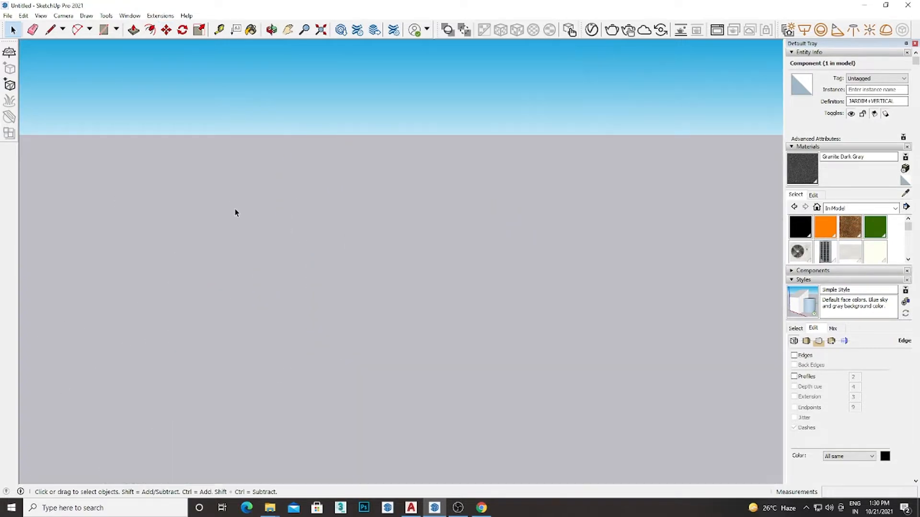
# Select the vertical garden above the bench and adjust its position on the white side wall
pyautogui.click(234, 211)
pyautogui.scroll(6, 437, 260)
pyautogui.scroll(-3, 436, 260)
pyautogui.moveTo(436, 261); pyautogui.dragTo(281, 228, button='middle')
pyautogui.scroll(-3, 374, 240)
pyautogui.scroll(5, 344, 220)
pyautogui.scroll(-4, 281, 228)
pyautogui.scroll(3, 434, 252)
pyautogui.click(378, 240)
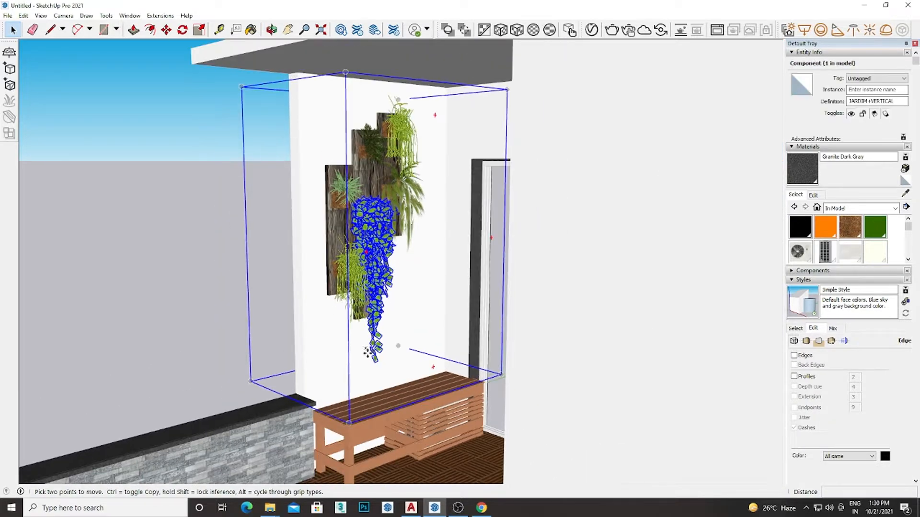
pyautogui.press('m')
pyautogui.scroll(3, 336, 321)
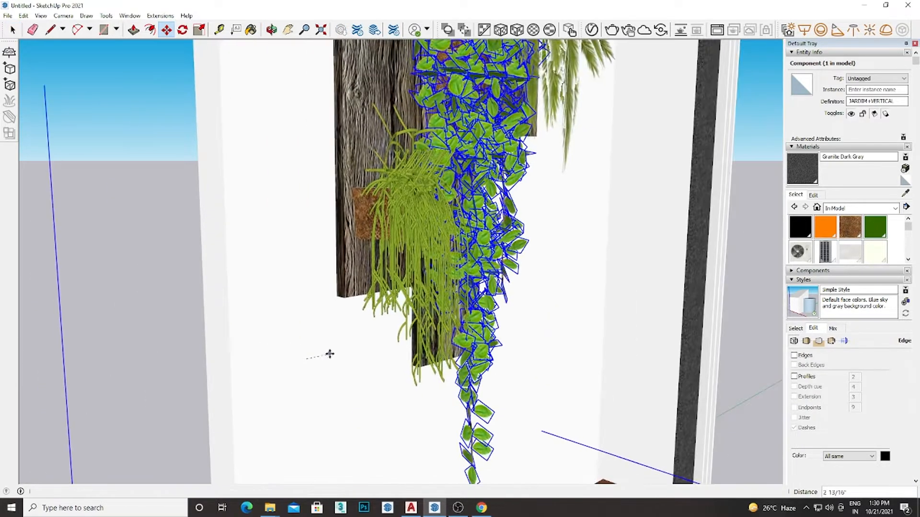
pyautogui.scroll(-2, 328, 353)
pyautogui.press('space')
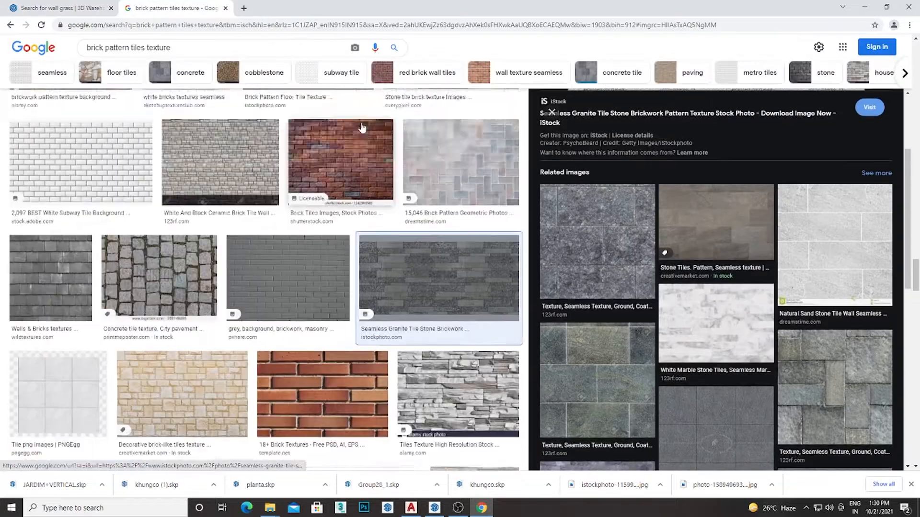
# Browse the "brick pattern tiles texture" images in the browser and preview the light grey brick wall tile with its related images
pyautogui.scroll(-8, 365, 128)
pyautogui.scroll(8, 366, 128)
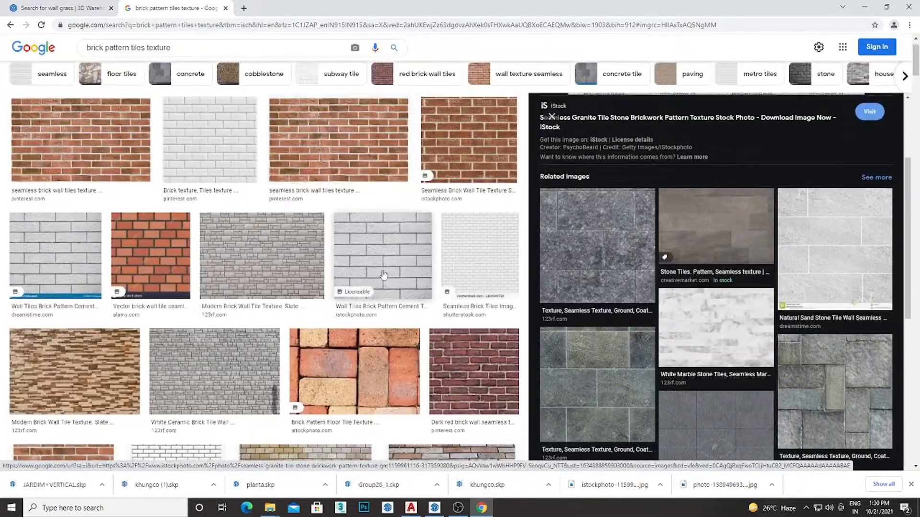
pyautogui.click(383, 223)
pyautogui.scroll(-5, 736, 223)
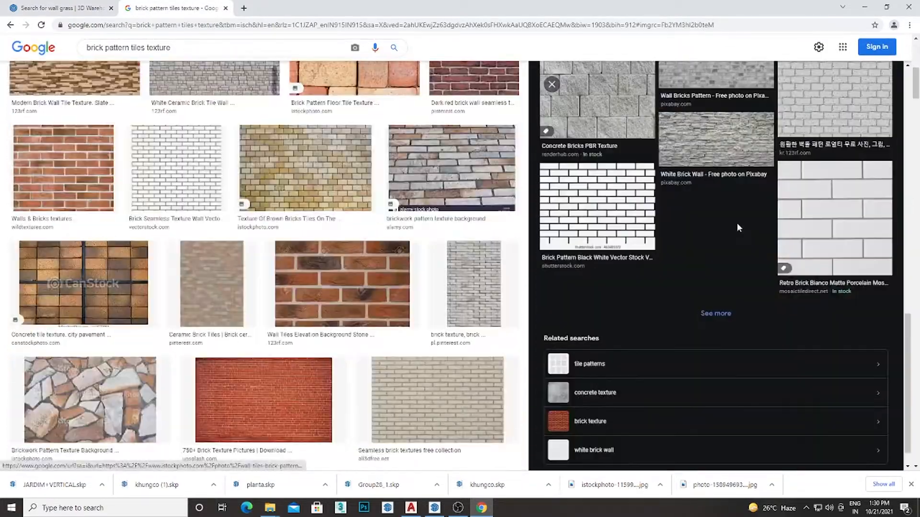
pyautogui.scroll(-10, 305, 197)
pyautogui.scroll(-10, 304, 196)
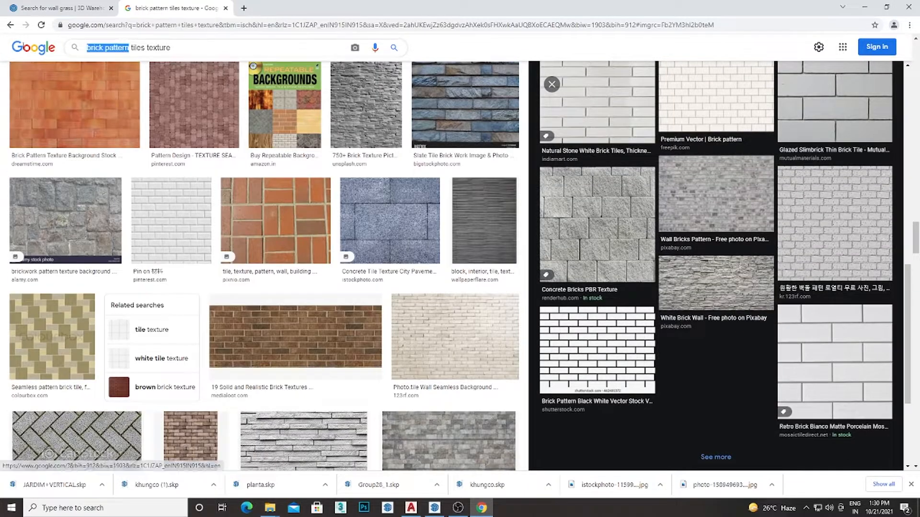
# Browse the "tiles texture" image results and preview the gray and white chevron tiles with their related images
pyautogui.scroll(-8, 527, 211)
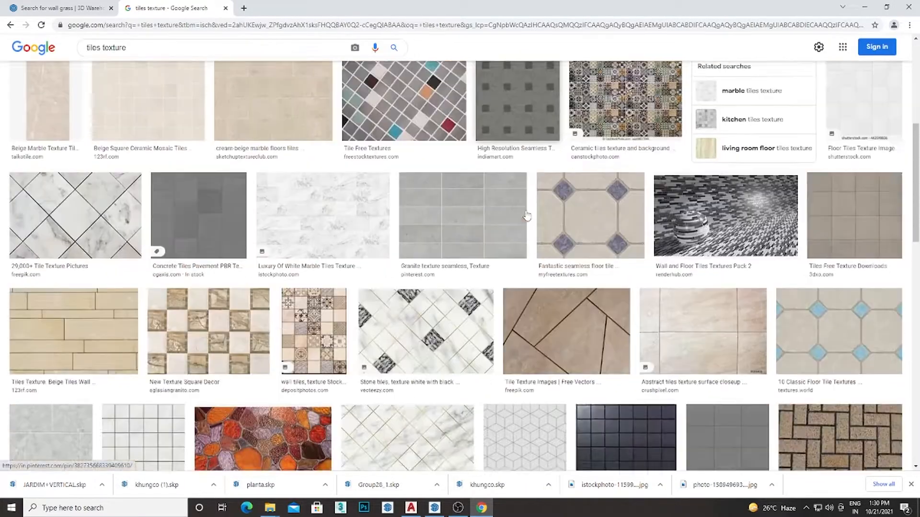
pyautogui.scroll(-10, 525, 219)
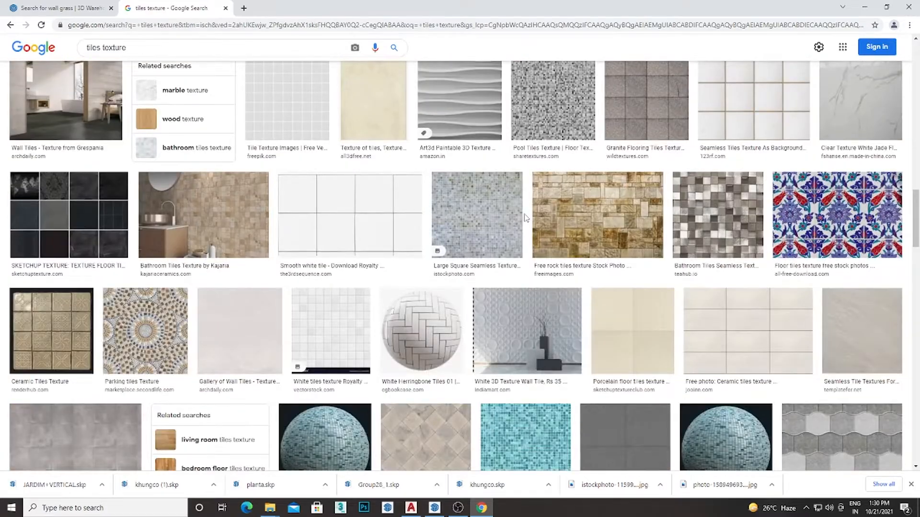
pyautogui.scroll(20, 525, 216)
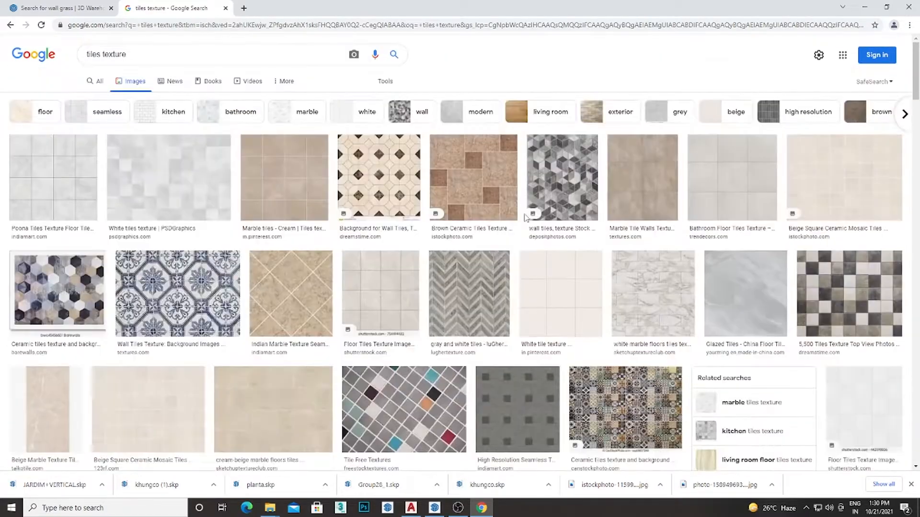
pyautogui.click(479, 287)
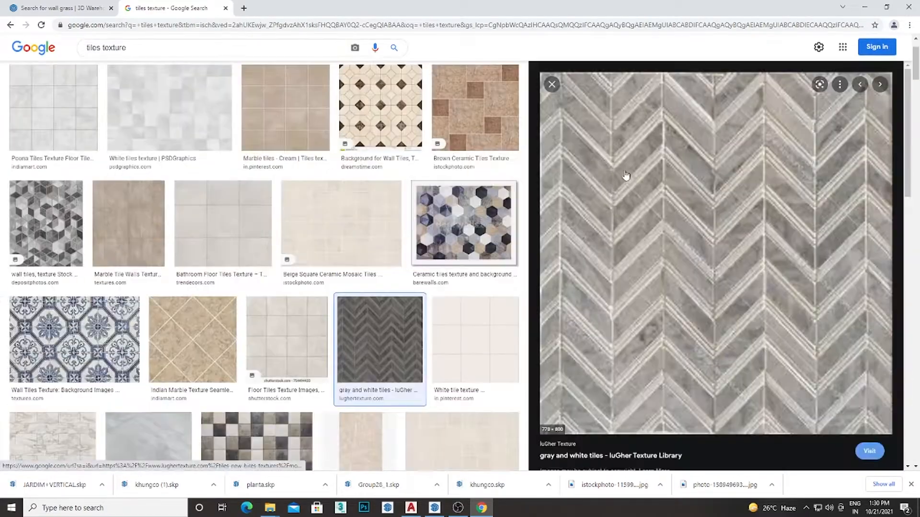
pyautogui.scroll(-10, 783, 199)
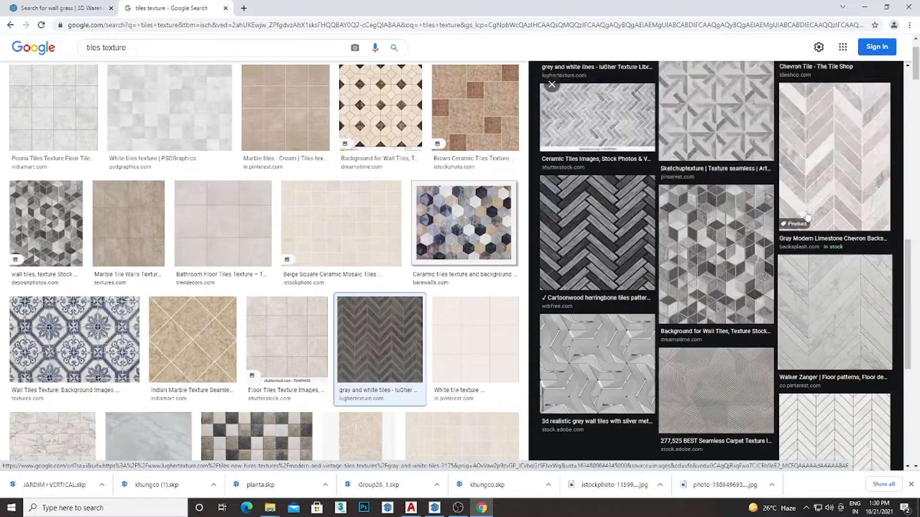
pyautogui.scroll(10, 808, 217)
pyautogui.scroll(-10, 286, 204)
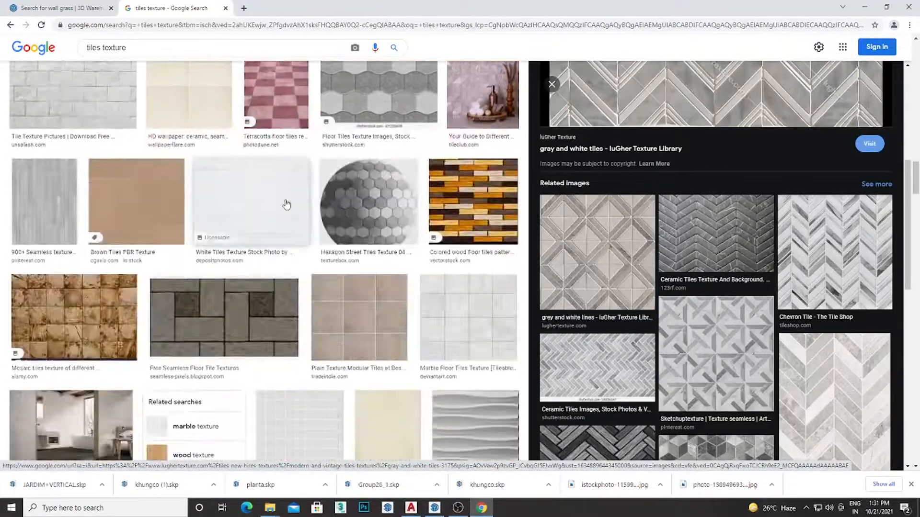
pyautogui.scroll(-10, 286, 205)
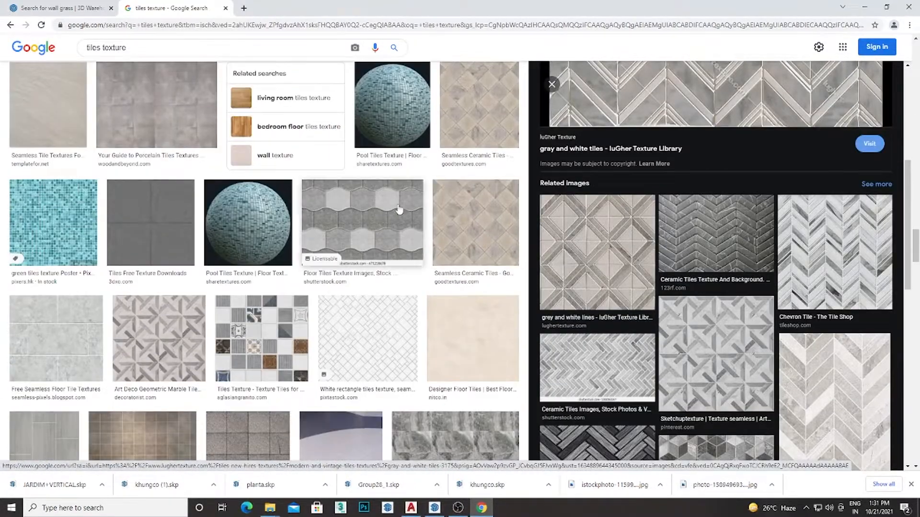
# Preview the diamond-pattern Seamless Ceramic Tiles image and look through further tile texture results
pyautogui.click(398, 208)
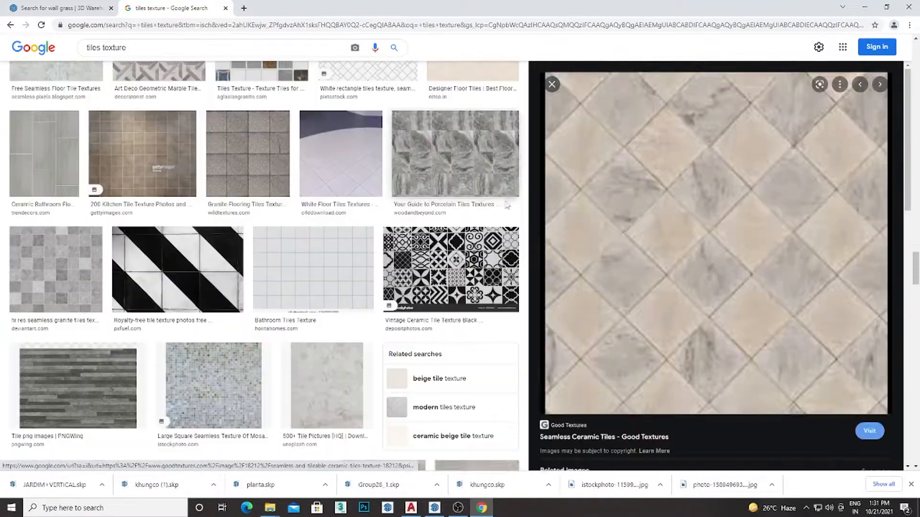
pyautogui.scroll(-5, 714, 240)
pyautogui.scroll(-15, 239, 274)
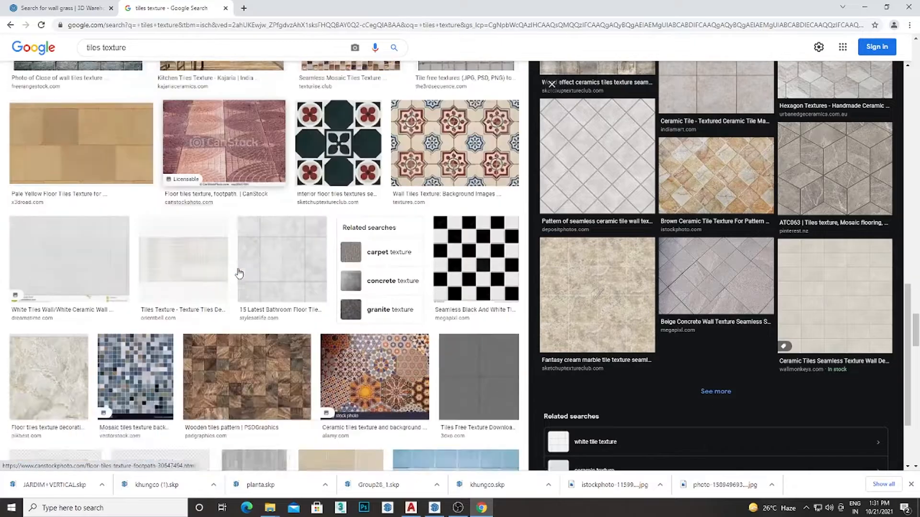
pyautogui.scroll(-15, 239, 274)
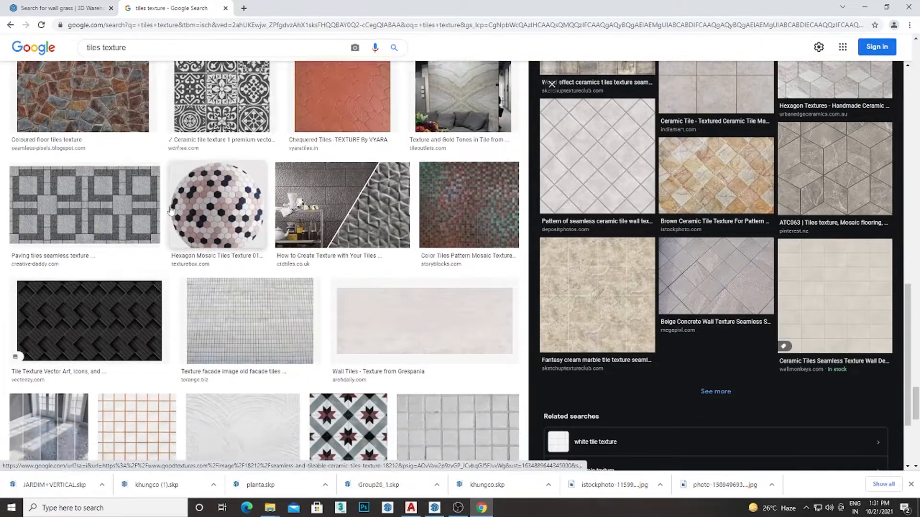
pyautogui.scroll(-5, 201, 215)
pyautogui.scroll(10, 211, 217)
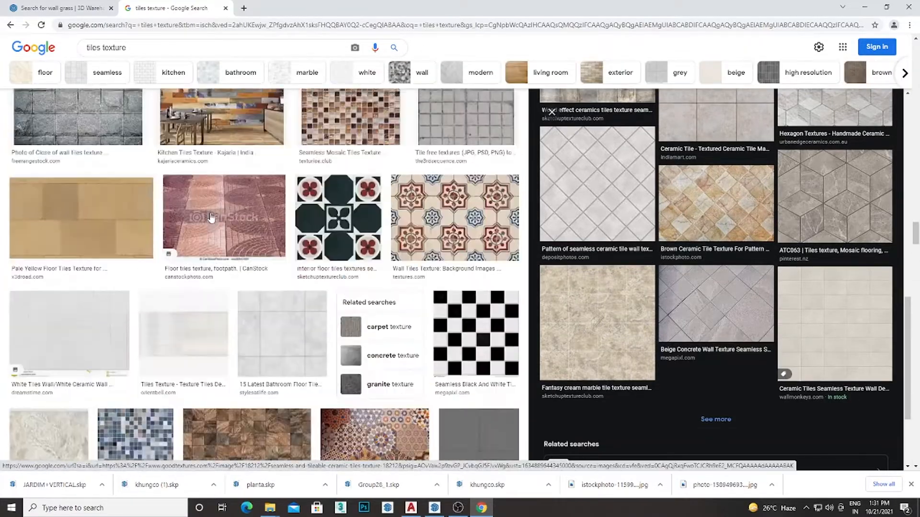
pyautogui.scroll(-5, 211, 217)
pyautogui.scroll(1, 212, 217)
# Preview the grey porcelain tile images and save the Archiproducts BASIC AMALFI stoneware floor tile image to the Downloads folder
pyautogui.click(157, 297)
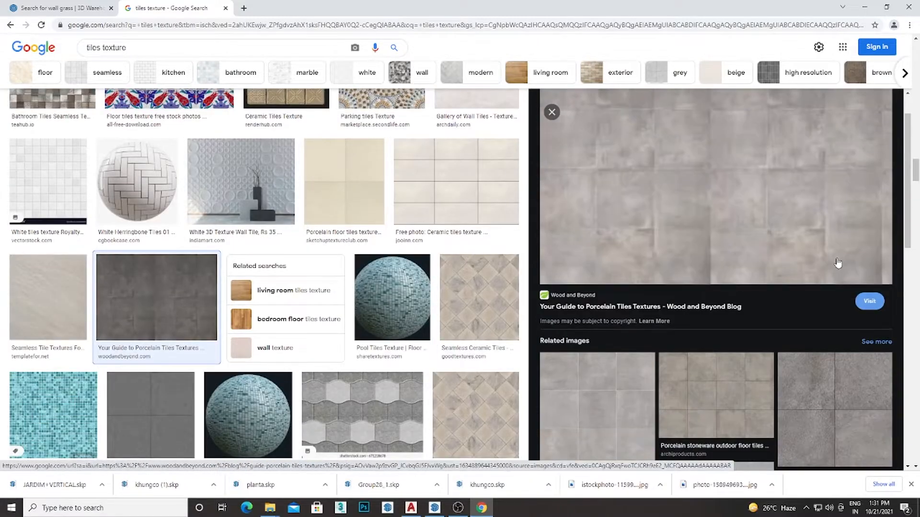
pyautogui.scroll(-5, 815, 249)
pyautogui.scroll(3, 767, 269)
pyautogui.click(723, 308)
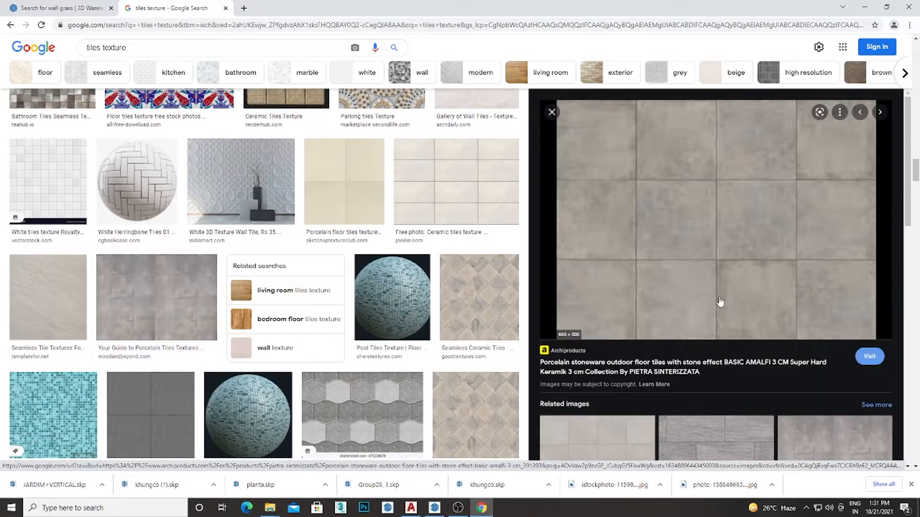
pyautogui.scroll(-4, 721, 269)
pyautogui.scroll(4, 706, 225)
pyautogui.scroll(-4, 706, 225)
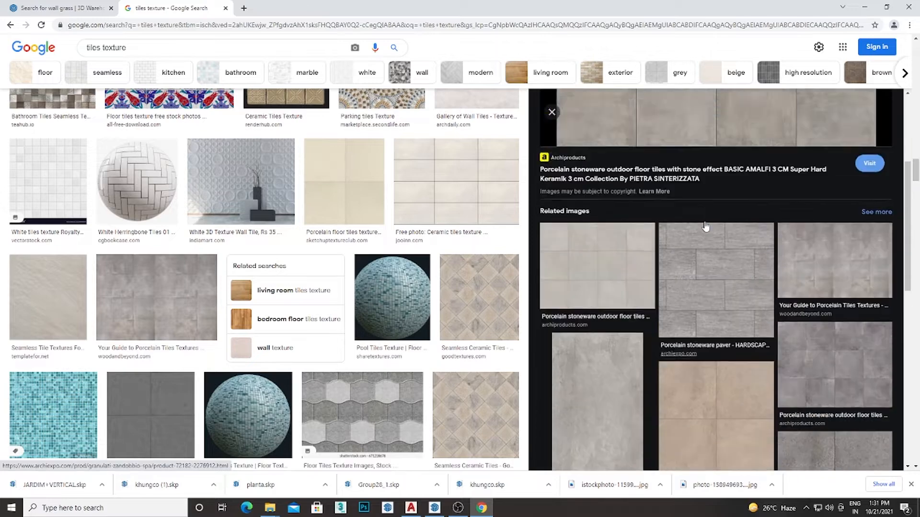
pyautogui.scroll(4, 705, 225)
pyautogui.rightClick(713, 188)
pyautogui.click(743, 290)
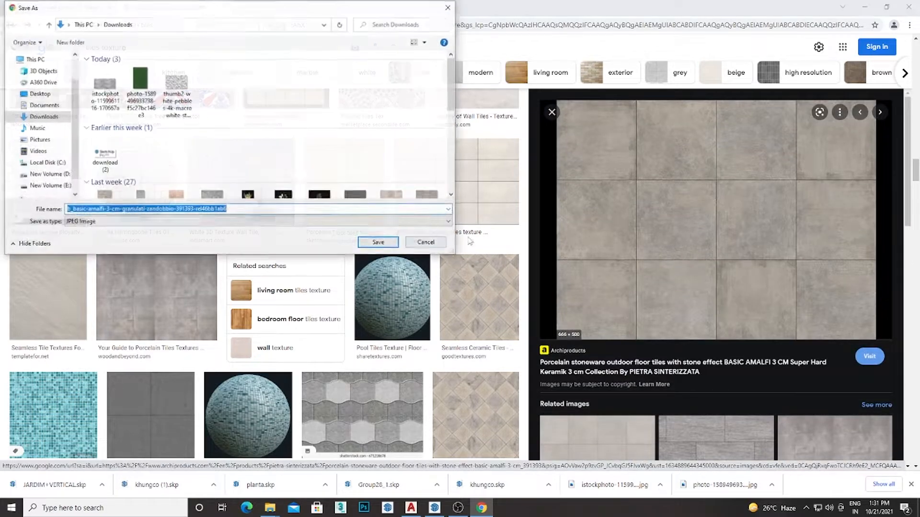
pyautogui.press('Return')
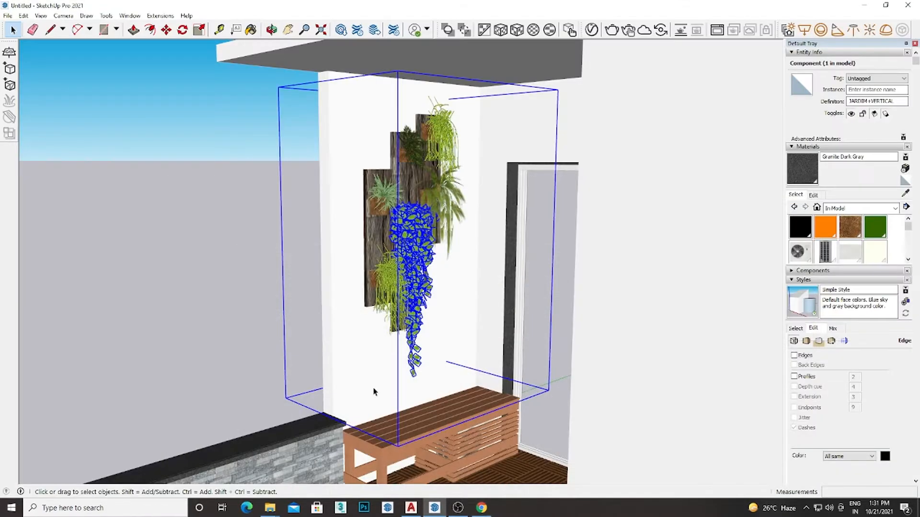
# In SketchUp, select the side wall face behind the vertical garden and apply a new material made from the downloaded stoneware tile image
pyautogui.scroll(3, 458, 290)
pyautogui.tripleClick(461, 291)
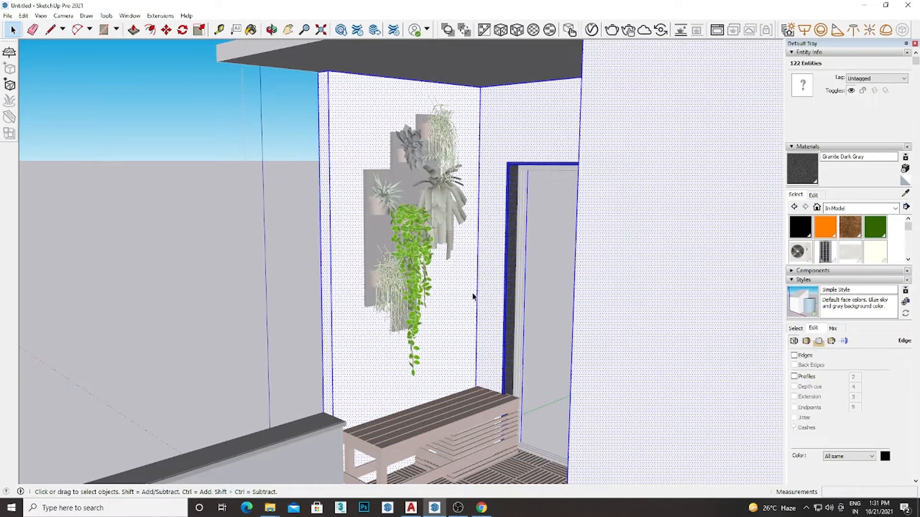
pyautogui.click(472, 295)
pyautogui.click(906, 181)
pyautogui.click(905, 168)
pyautogui.click(511, 288)
pyautogui.click(347, 221)
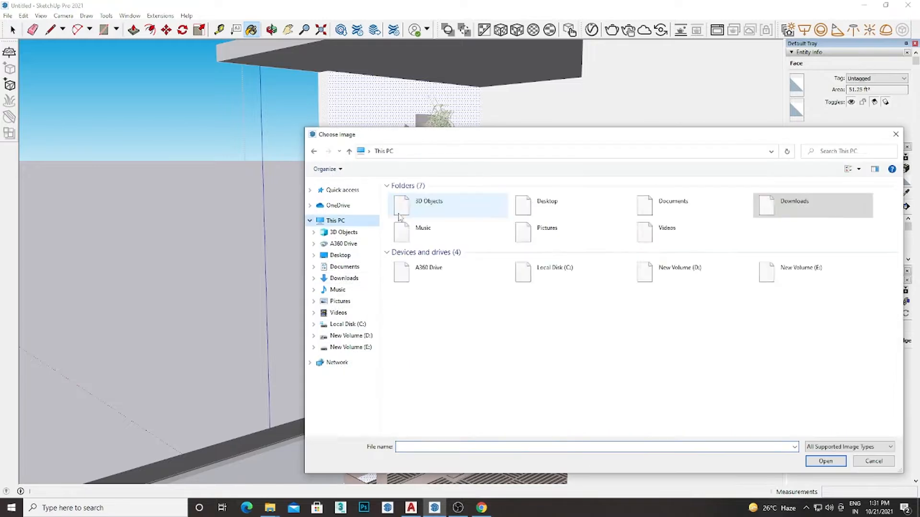
pyautogui.click(314, 152)
pyautogui.click(406, 218)
pyautogui.click(828, 461)
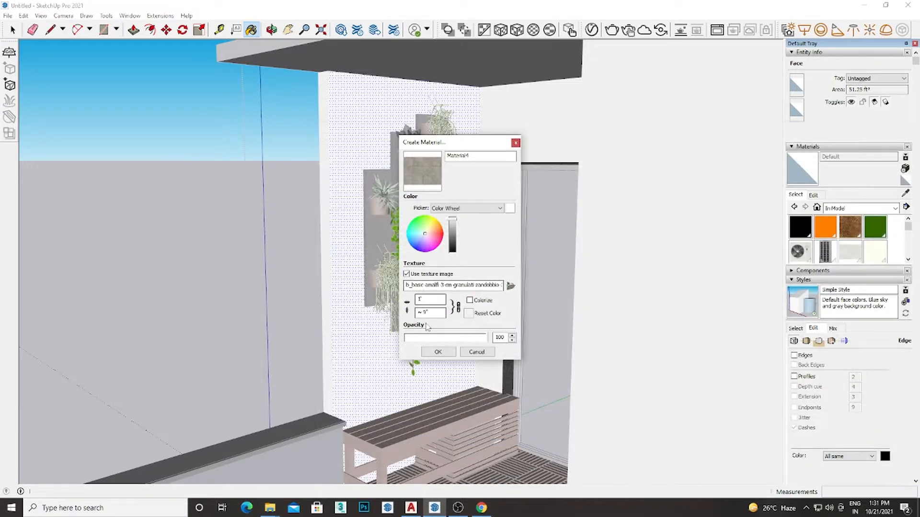
pyautogui.click(438, 351)
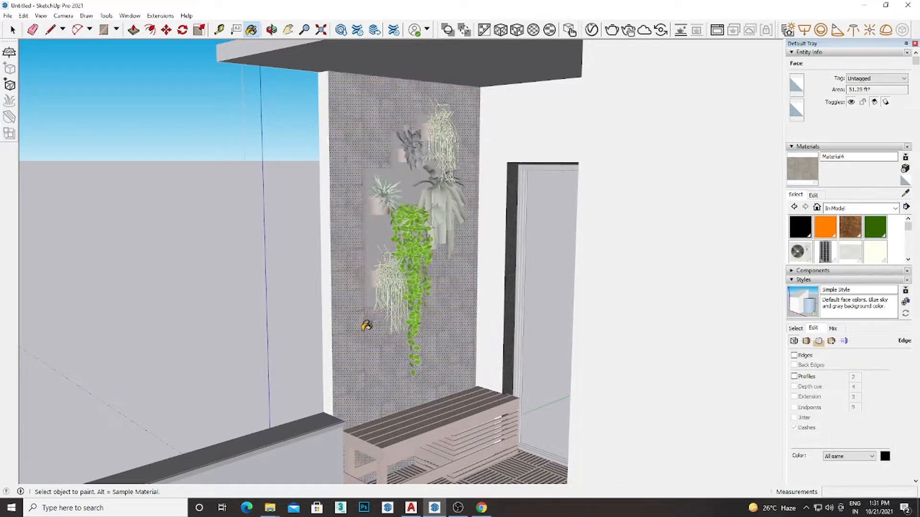
# Enlarge the tile texture on the wall behind the vertical garden by recreating its material with a texture width of 6'
pyautogui.scroll(5, 367, 323)
pyautogui.click(905, 168)
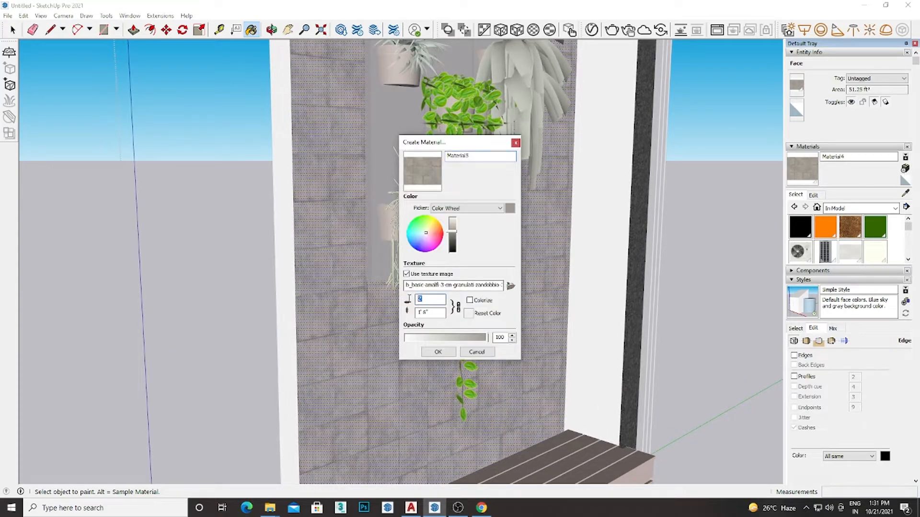
pyautogui.click(452, 352)
pyautogui.moveTo(329, 302)
pyautogui.mouseDown(button='middle')
pyautogui.moveTo(323, 324)
pyautogui.moveTo(336, 326)
pyautogui.moveTo(340, 346)
pyautogui.mouseUp(button='middle')
pyautogui.scroll(-2, 339, 346)
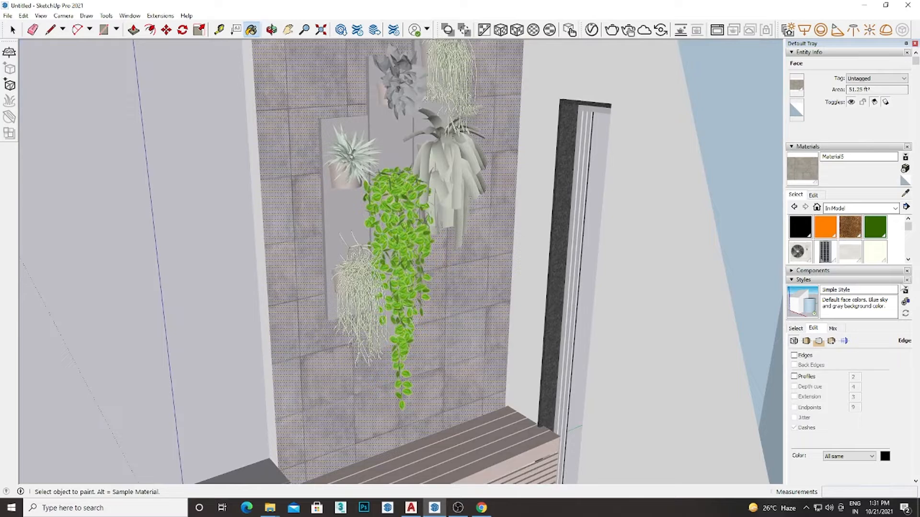
pyautogui.click(906, 168)
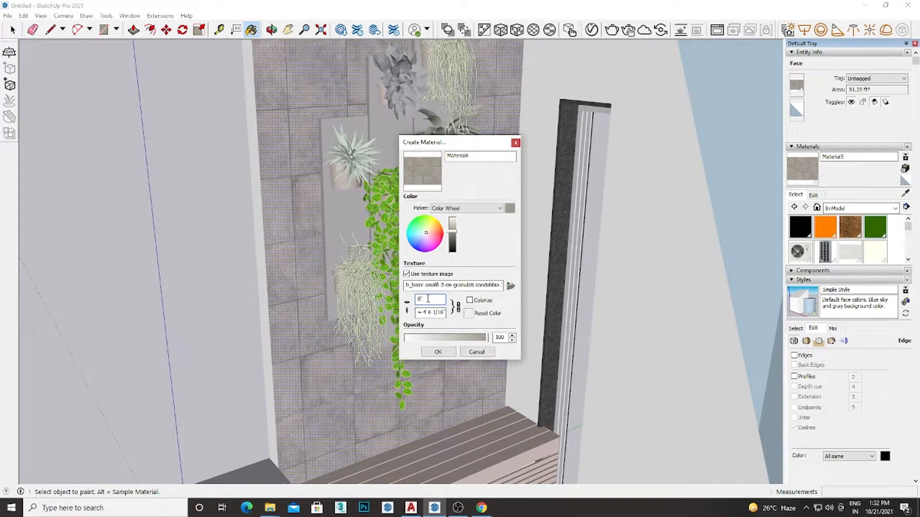
pyautogui.click(438, 353)
# Apply a new material from the interior photo, 1' wide with 10 opacity, to the right-hand glass panel of the sliding door
pyautogui.scroll(-4, 303, 277)
pyautogui.moveTo(294, 288); pyautogui.dragTo(434, 239, button='middle')
pyautogui.scroll(4, 282, 201)
pyautogui.scroll(-3, 281, 201)
pyautogui.scroll(3, 176, 199)
pyautogui.moveTo(143, 203)
pyautogui.mouseDown(button='middle')
pyautogui.moveTo(176, 199)
pyautogui.moveTo(152, 205)
pyautogui.mouseUp(button='middle')
pyautogui.scroll(2, 171, 199)
pyautogui.press('b')
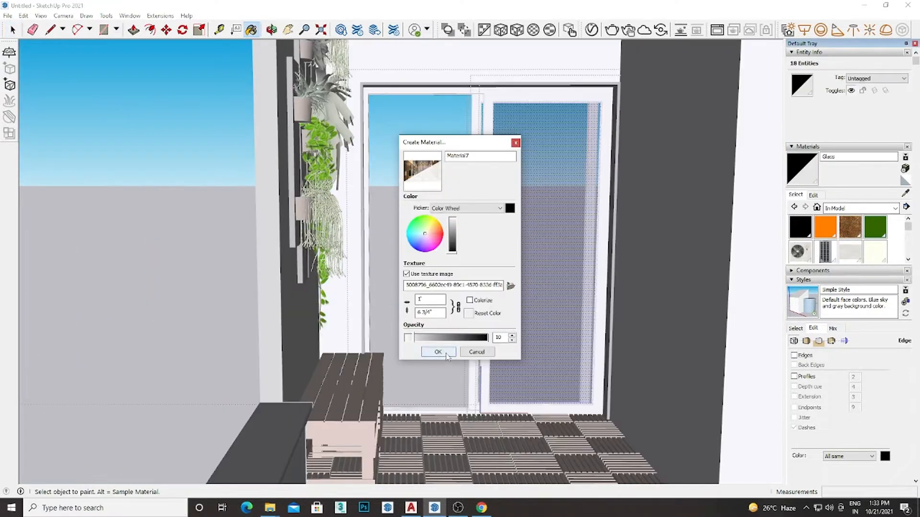
pyautogui.click(438, 353)
# Recreate the glass panel's photo material with a texture width of 12' and deselect the door
pyautogui.scroll(3, 530, 185)
pyautogui.click(905, 168)
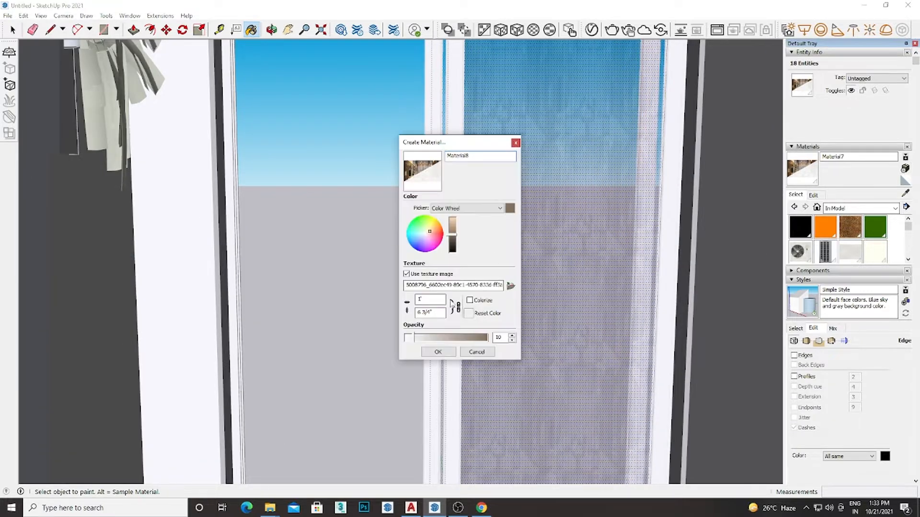
pyautogui.click(438, 353)
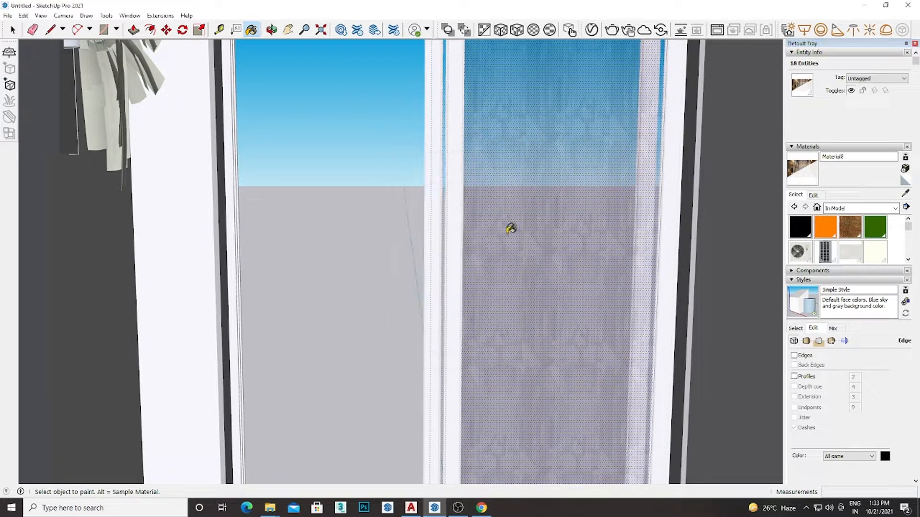
pyautogui.scroll(-5, 517, 221)
pyautogui.scroll(-1, 430, 207)
pyautogui.press('space')
pyautogui.click(368, 220)
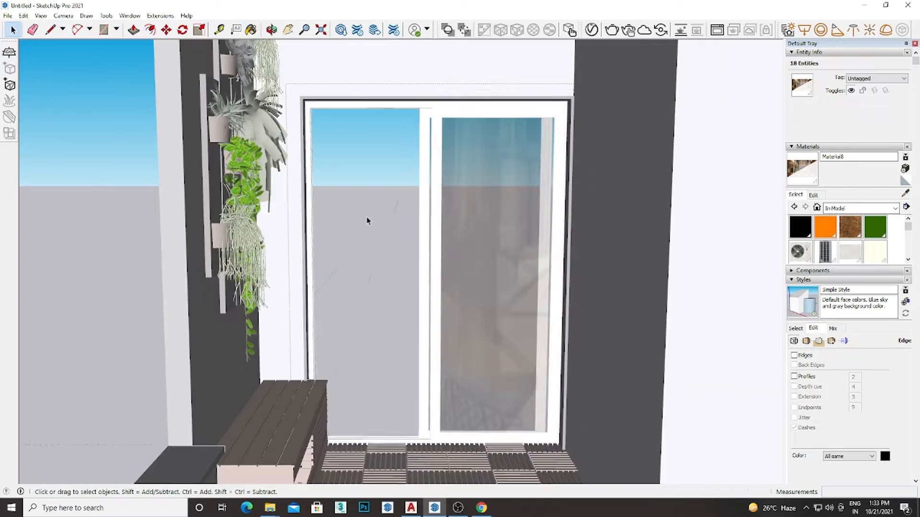
pyautogui.click(368, 220)
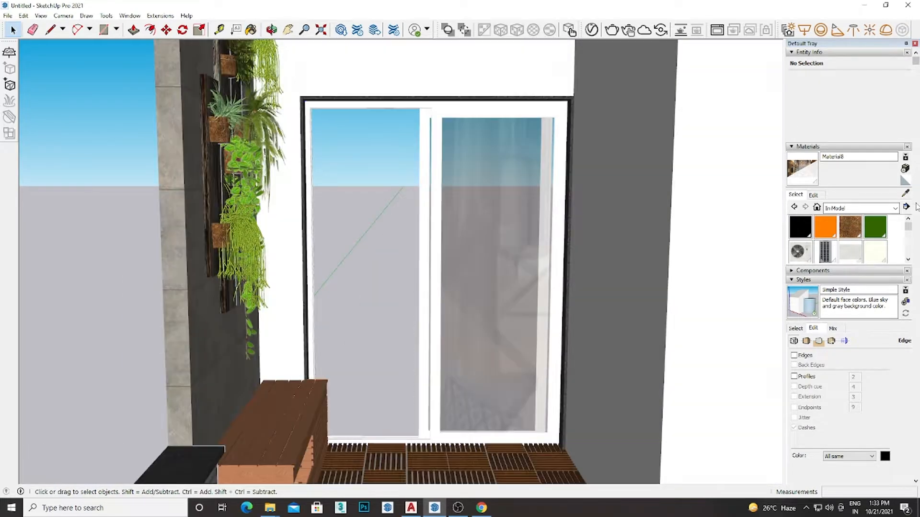
# Edit the glass panel's photo material with unlinked proportions, setting the texture to 4' wide and 2' high
pyautogui.click(813, 195)
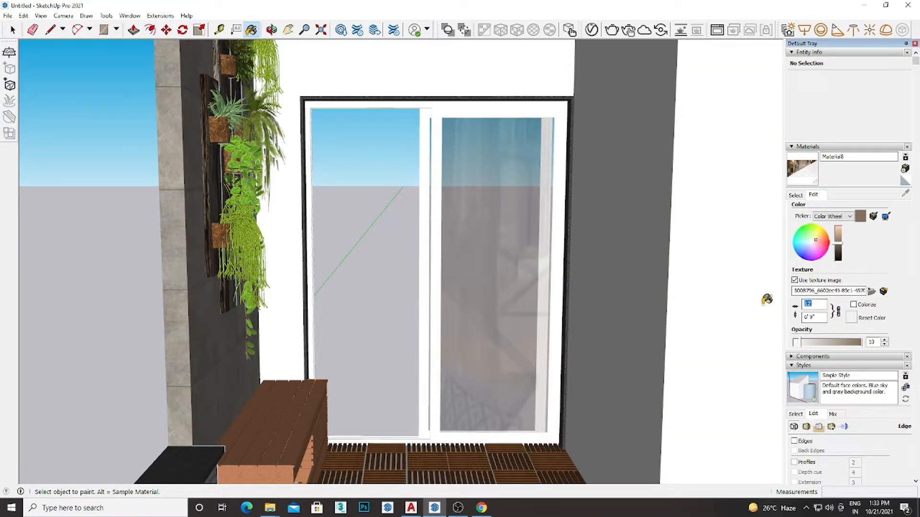
pyautogui.write('5')
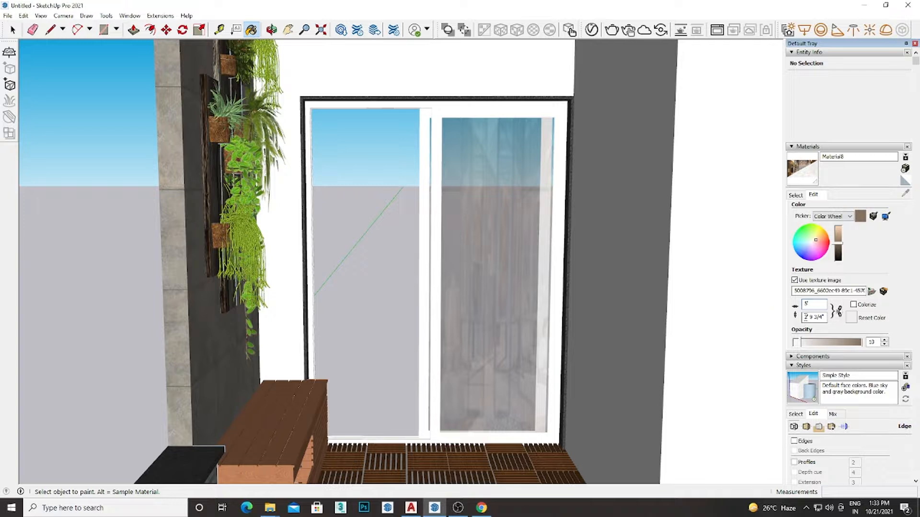
pyautogui.write('10')
pyautogui.press('Return')
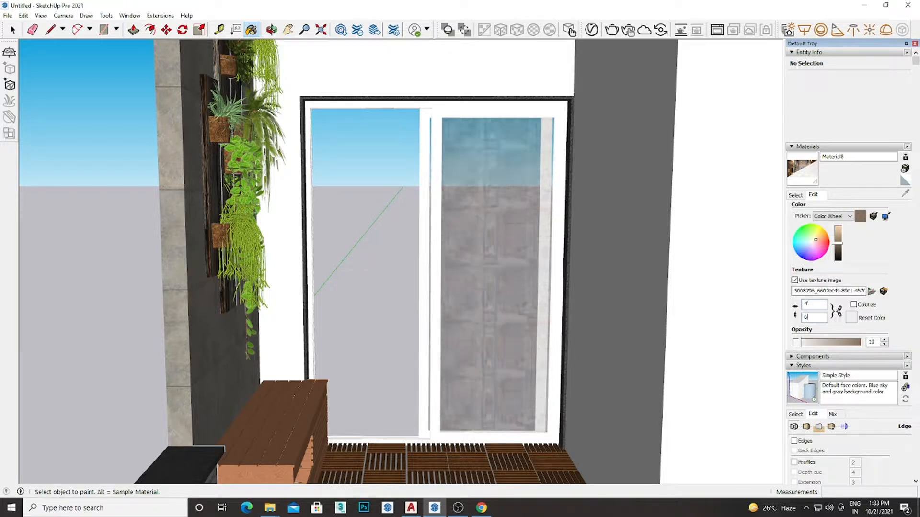
pyautogui.write('6')
pyautogui.press('Return')
pyautogui.press('Return')
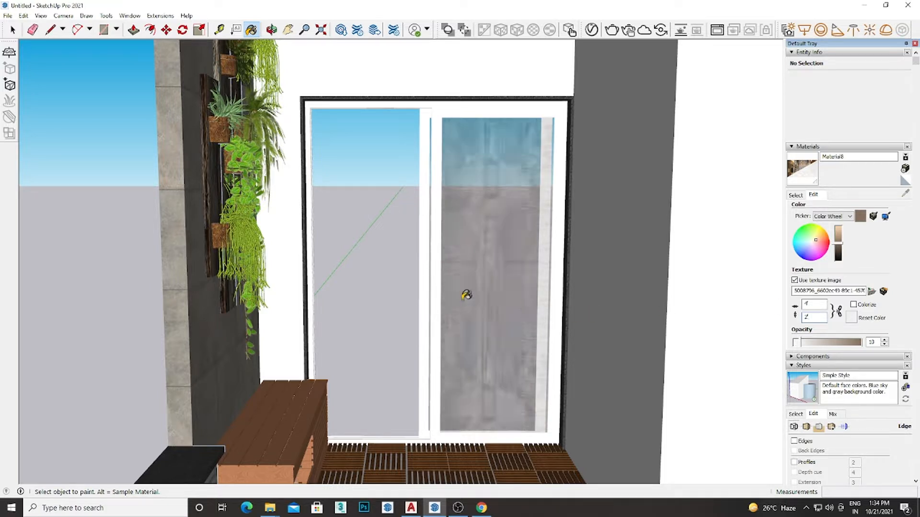
# Examine the whole balcony and the photo-textured door glass from several angles
pyautogui.scroll(-6, 340, 220)
pyautogui.moveTo(340, 220); pyautogui.dragTo(175, 243, button='middle')
pyautogui.scroll(3, 364, 251)
pyautogui.moveTo(364, 251); pyautogui.dragTo(436, 403, button='middle')
pyautogui.scroll(5, 436, 403)
pyautogui.scroll(-7, 318, 319)
pyautogui.moveTo(345, 306); pyautogui.dragTo(560, 215, button='middle')
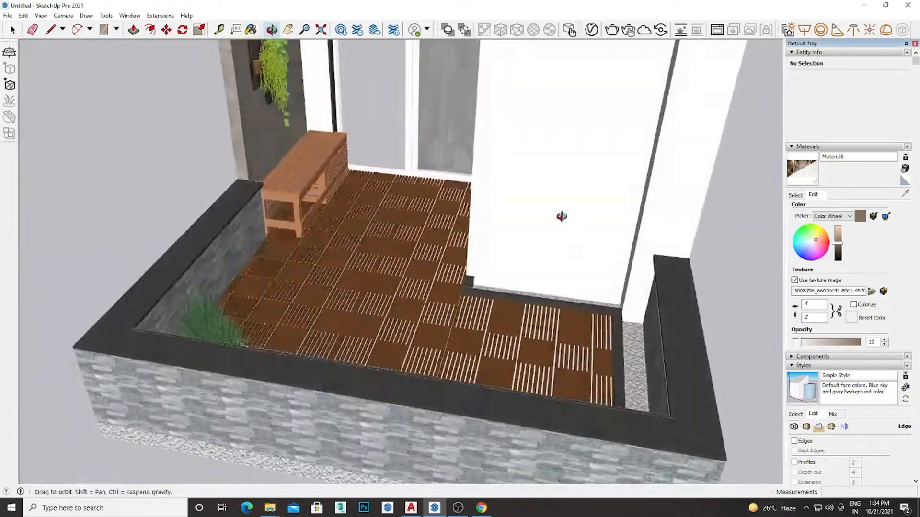
pyautogui.scroll(5, 421, 192)
pyautogui.moveTo(421, 191); pyautogui.dragTo(425, 208, button='middle')
pyautogui.press('space')
pyautogui.scroll(-6, 341, 124)
pyautogui.scroll(3, 657, 271)
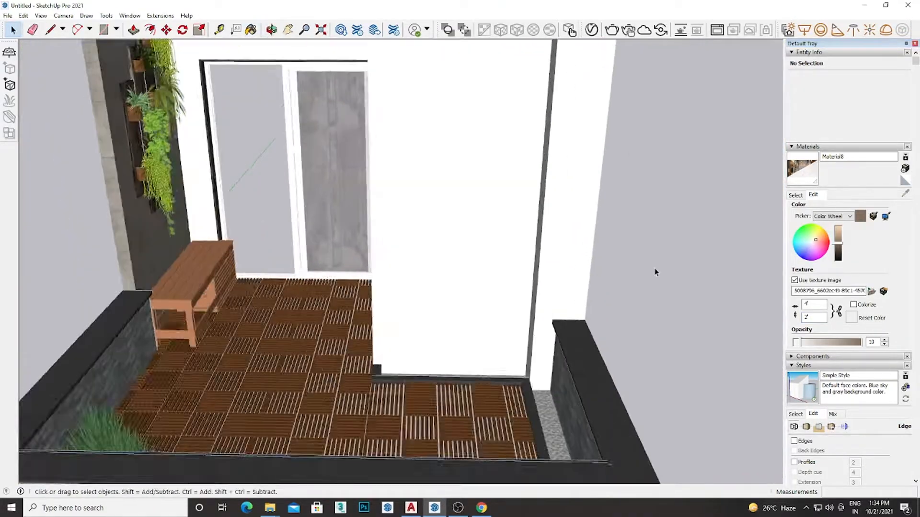
# Open the right-hand panel of the sliding door for editing and bring up the options of its glass face
pyautogui.scroll(3, 358, 168)
pyautogui.click(359, 158)
pyautogui.rightClick(363, 150)
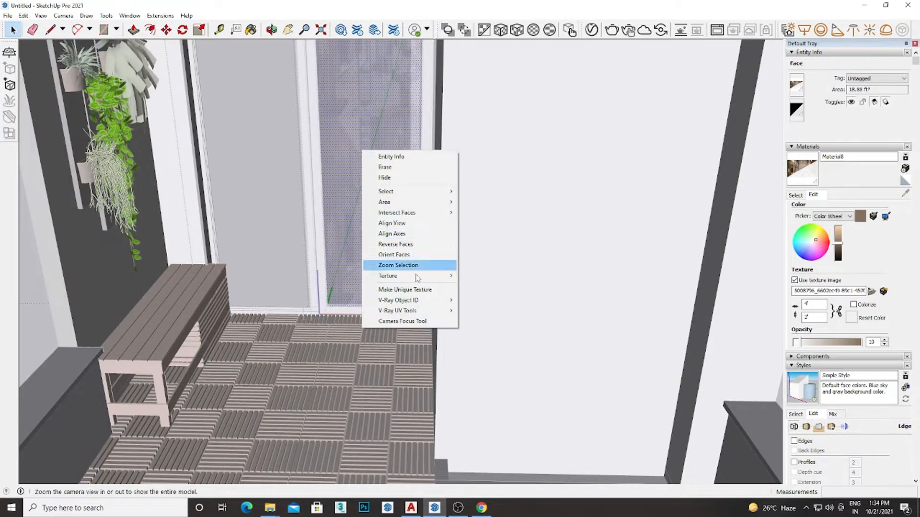
pyautogui.click(346, 140)
pyautogui.doubleClick(350, 141)
pyautogui.rightClick(363, 141)
pyautogui.click(607, 244)
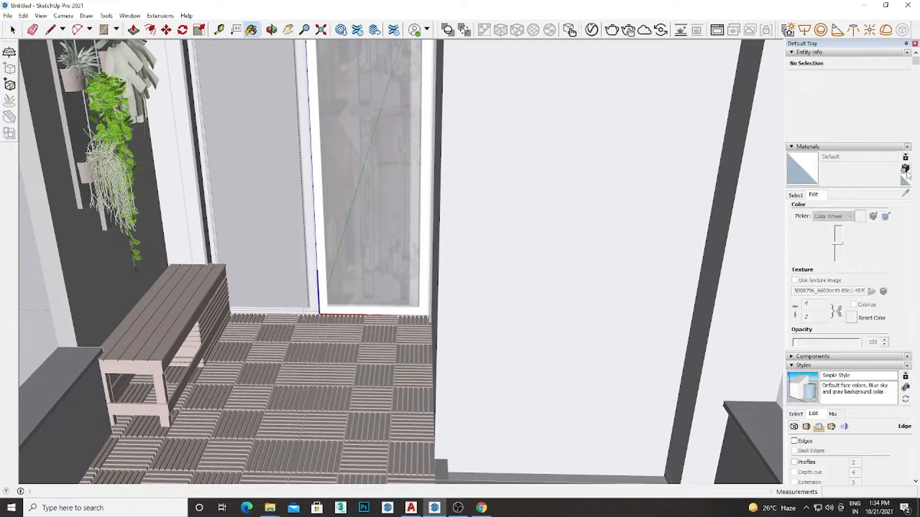
# Edit the glass face's photo material with linked proportions, setting the texture to 3' wide and 1'6" high, and close the door component
pyautogui.press('space')
pyautogui.scroll(2, 374, 162)
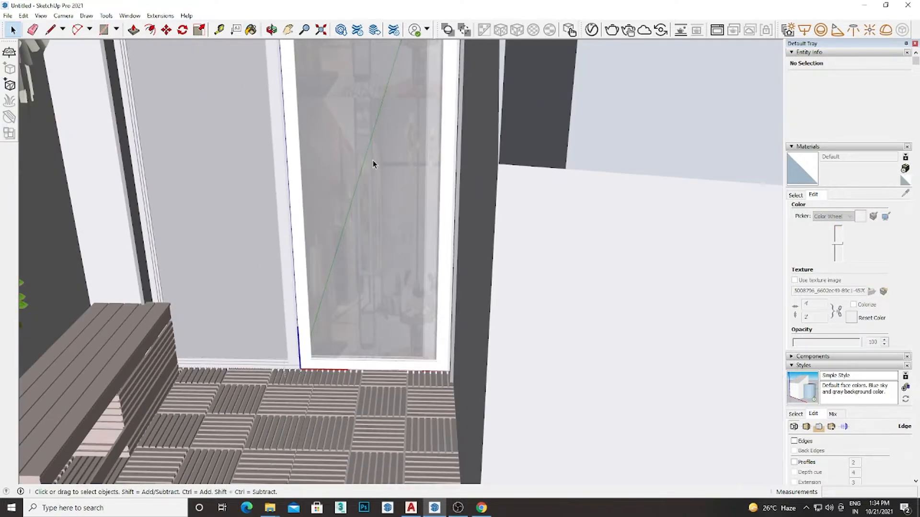
pyautogui.click(375, 181)
pyautogui.press('b')
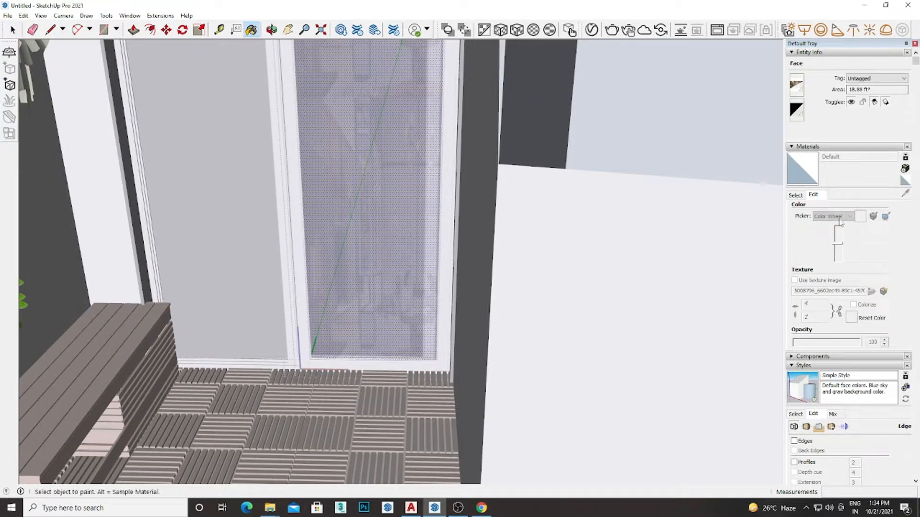
pyautogui.click(795, 193)
pyautogui.scroll(2, 638, 198)
pyautogui.scroll(-1, 814, 198)
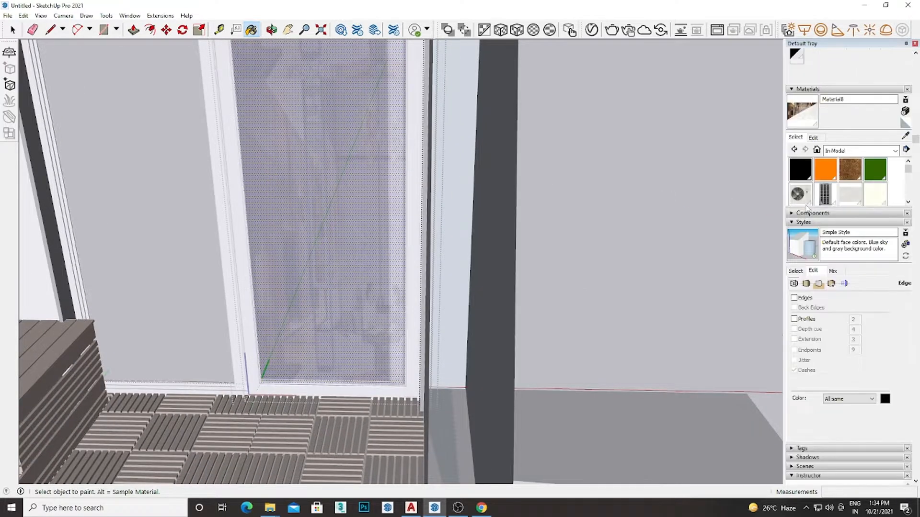
pyautogui.scroll(1, 814, 198)
pyautogui.click(813, 196)
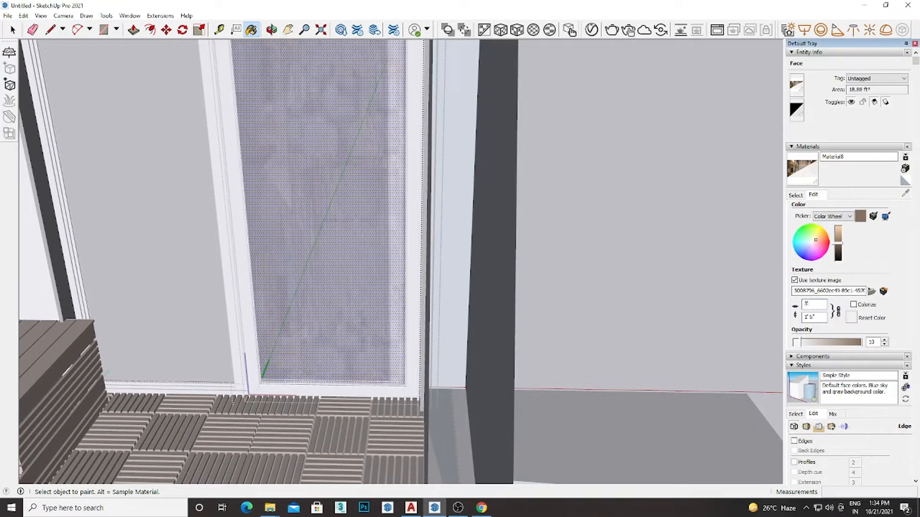
pyautogui.scroll(-4, 374, 293)
pyautogui.moveTo(359, 217); pyautogui.dragTo(375, 182, button='middle')
pyautogui.press('space')
pyautogui.click(224, 195)
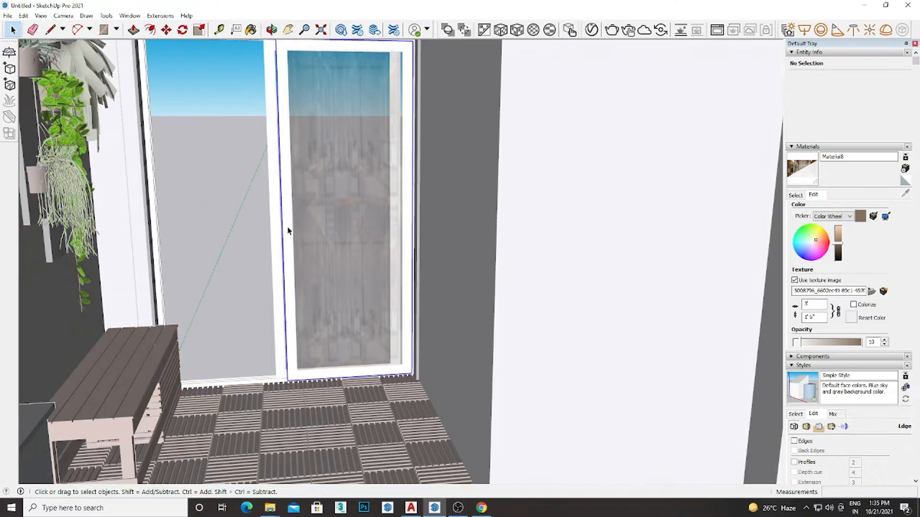
pyautogui.click(253, 224)
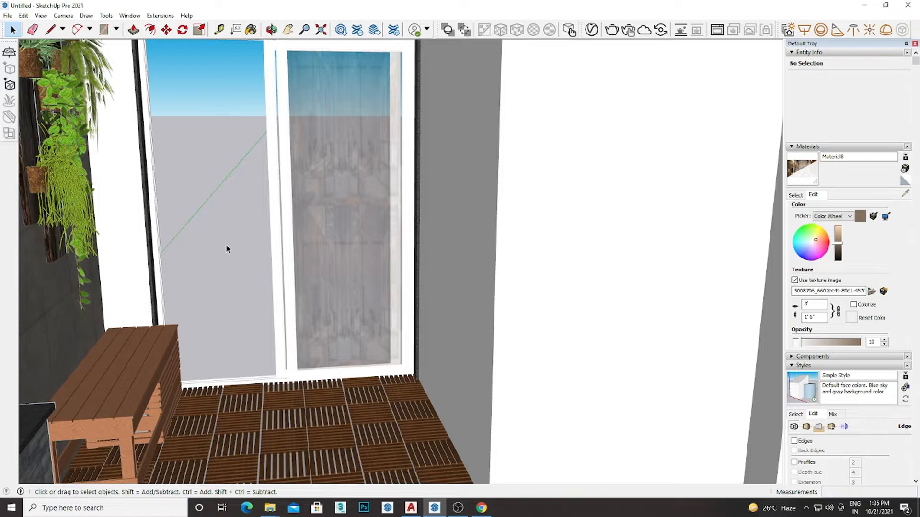
# Select the glass sliding panel inside the door component from the room side and try to move it sideways
pyautogui.scroll(-3, 227, 249)
pyautogui.moveTo(227, 250); pyautogui.dragTo(750, 303, button='middle')
pyautogui.scroll(3, 479, 324)
pyautogui.moveTo(473, 322); pyautogui.dragTo(485, 236, button='middle')
pyautogui.click(575, 228)
pyautogui.scroll(-1, 576, 229)
pyautogui.click(528, 378)
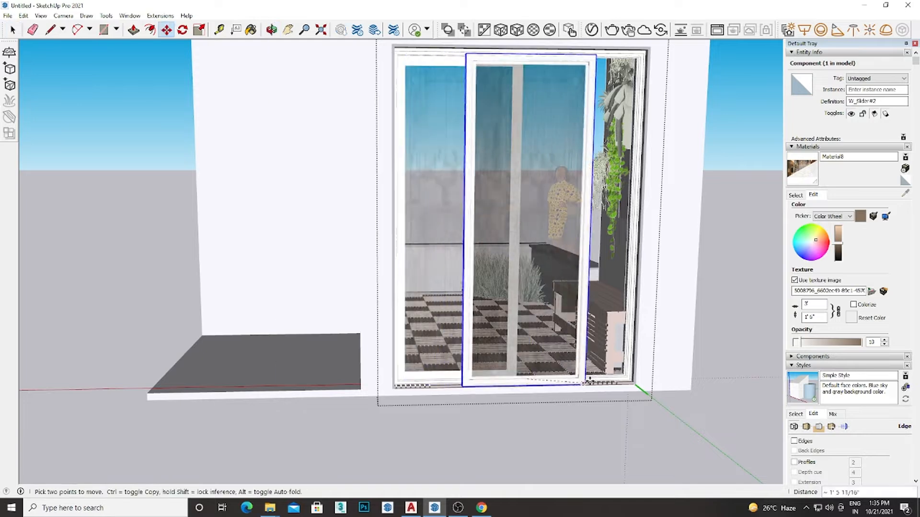
pyautogui.scroll(1, 626, 375)
pyautogui.scroll(3, 627, 375)
pyautogui.press('Escape')
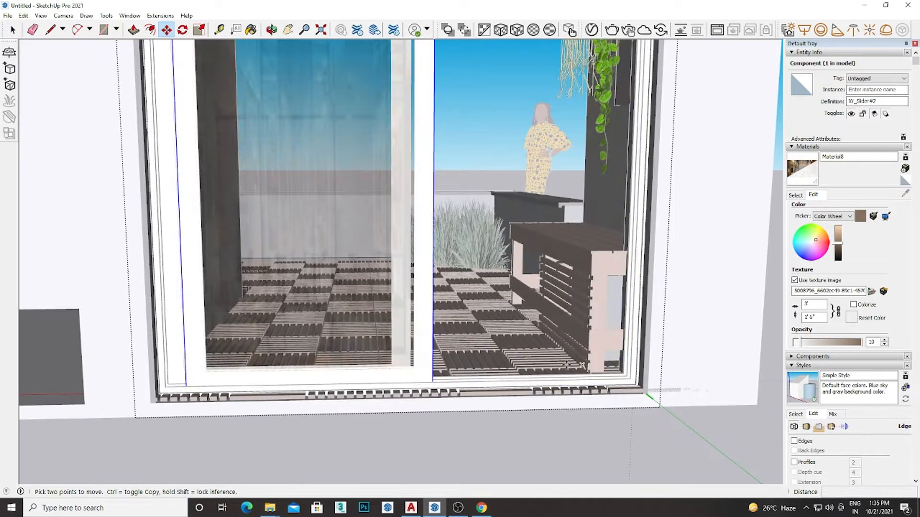
# Try to copy the glass sliding panel sideways along the track into the open half of the doorway
pyautogui.click(163, 387)
pyautogui.press('ctrl')
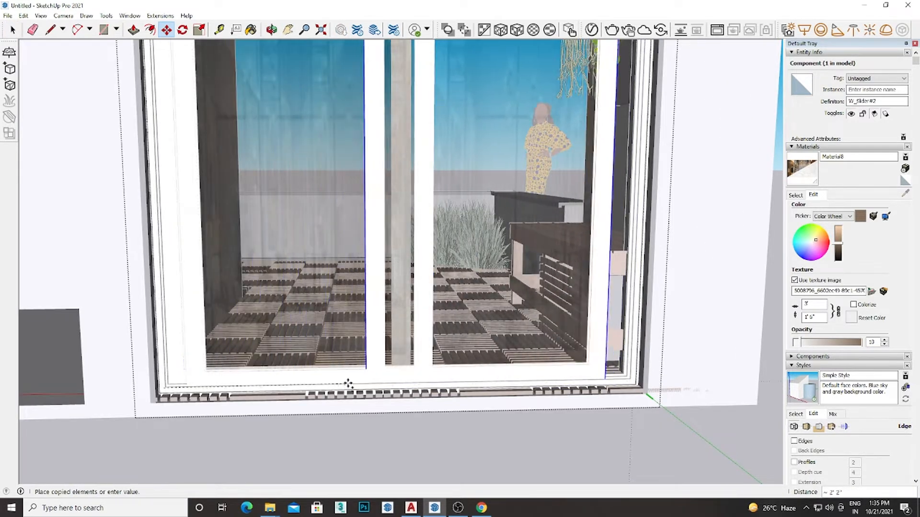
pyautogui.moveTo(372, 378); pyautogui.dragTo(228, 318, button='middle')
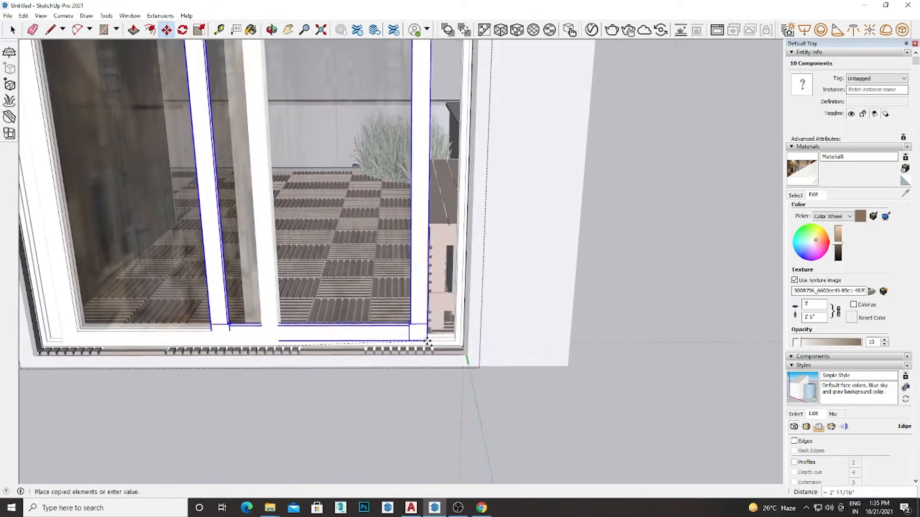
pyautogui.click(458, 345)
pyautogui.press('space')
pyautogui.scroll(-4, 380, 337)
pyautogui.click(456, 289)
pyautogui.hotkey('ctrl', 'z')
# Open the door's sliding panel and select the glazed window component inside it
pyautogui.scroll(3, 392, 274)
pyautogui.scroll(-1, 283, 313)
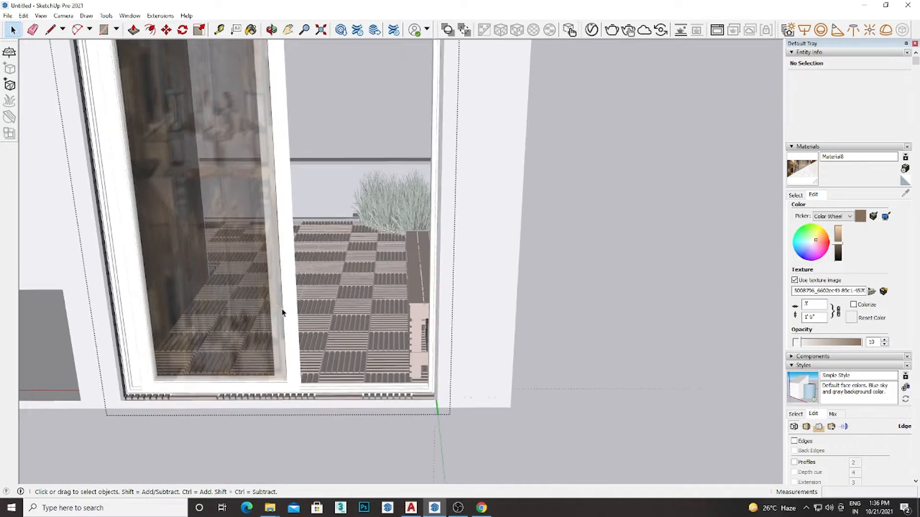
pyautogui.scroll(-5, 283, 313)
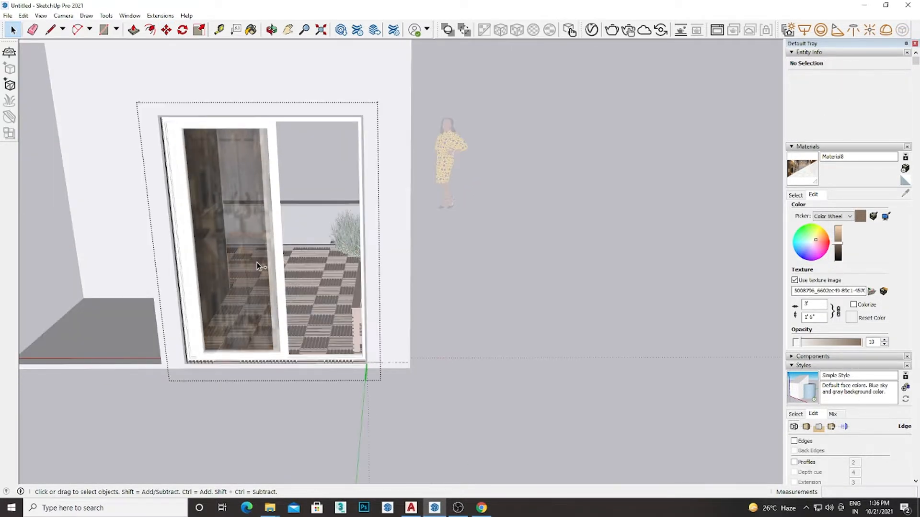
pyautogui.scroll(3, 259, 262)
pyautogui.doubleClick(291, 251)
pyautogui.click(291, 250)
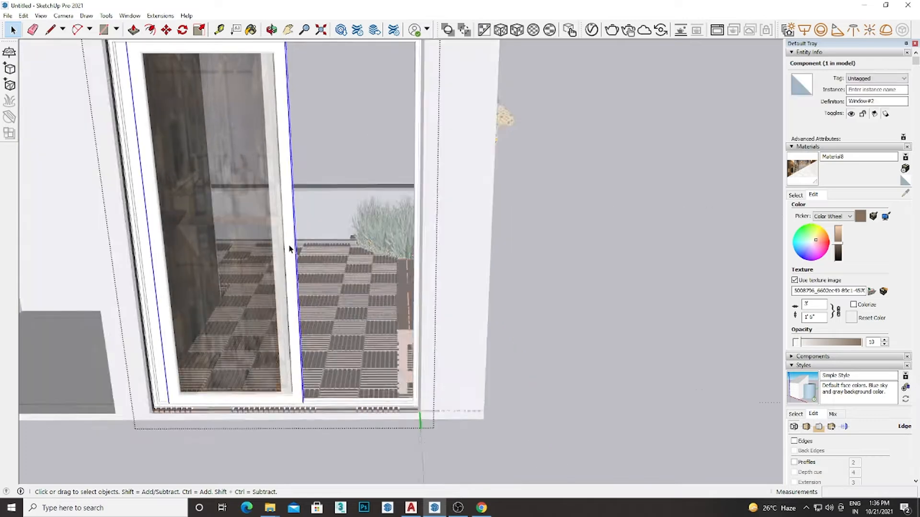